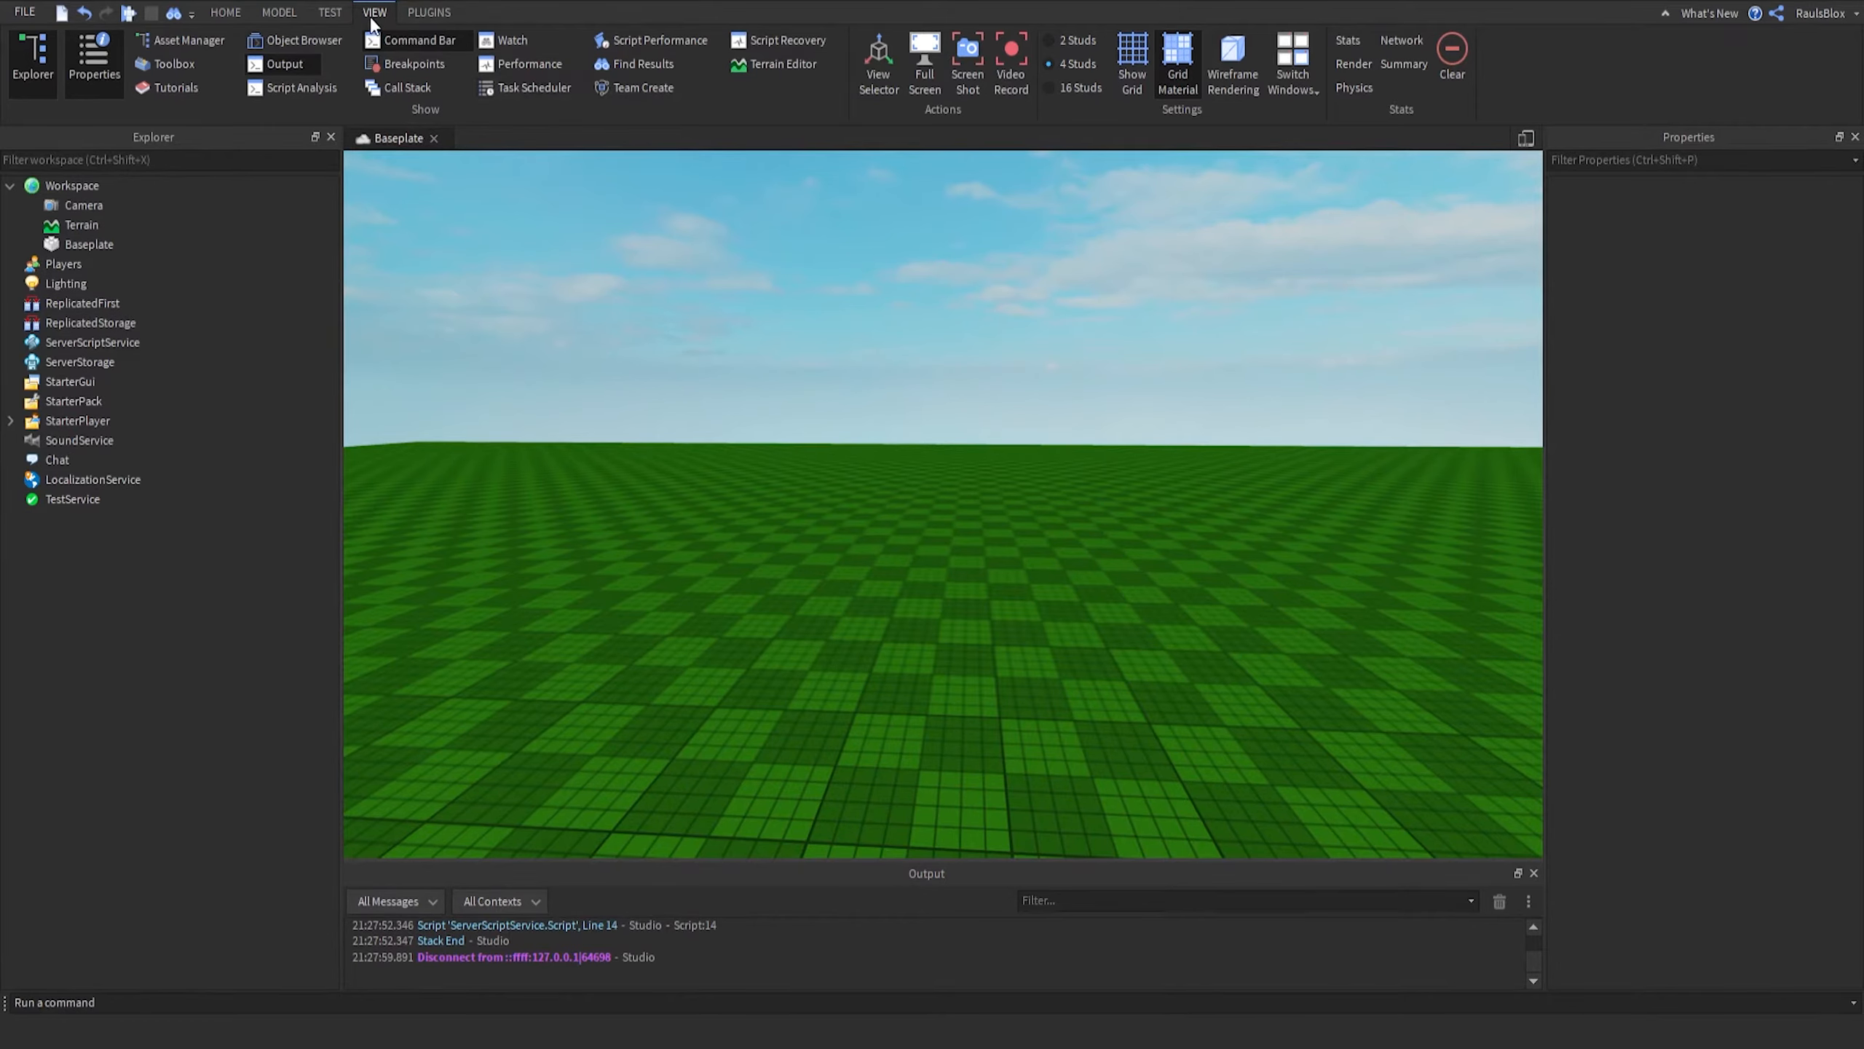
- Insert a new block part into the workspace and focus the camera on it
click(287, 12)
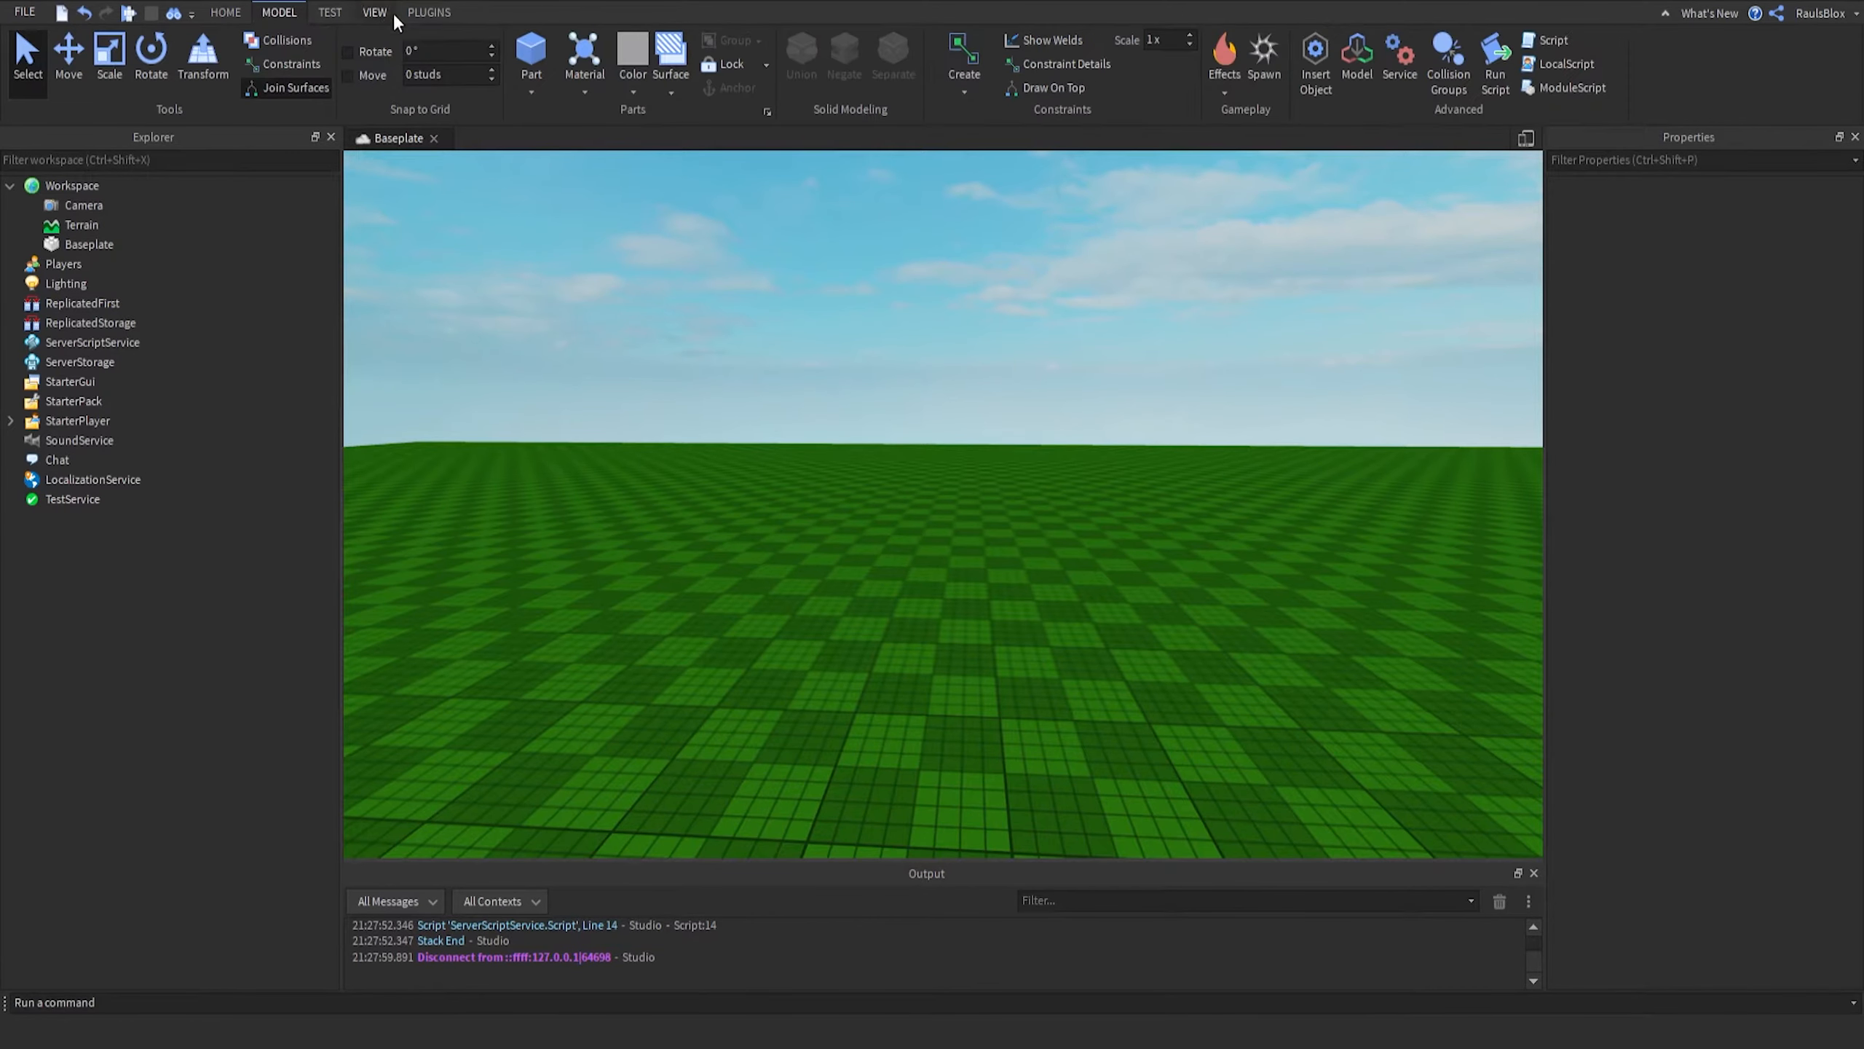
click(530, 52)
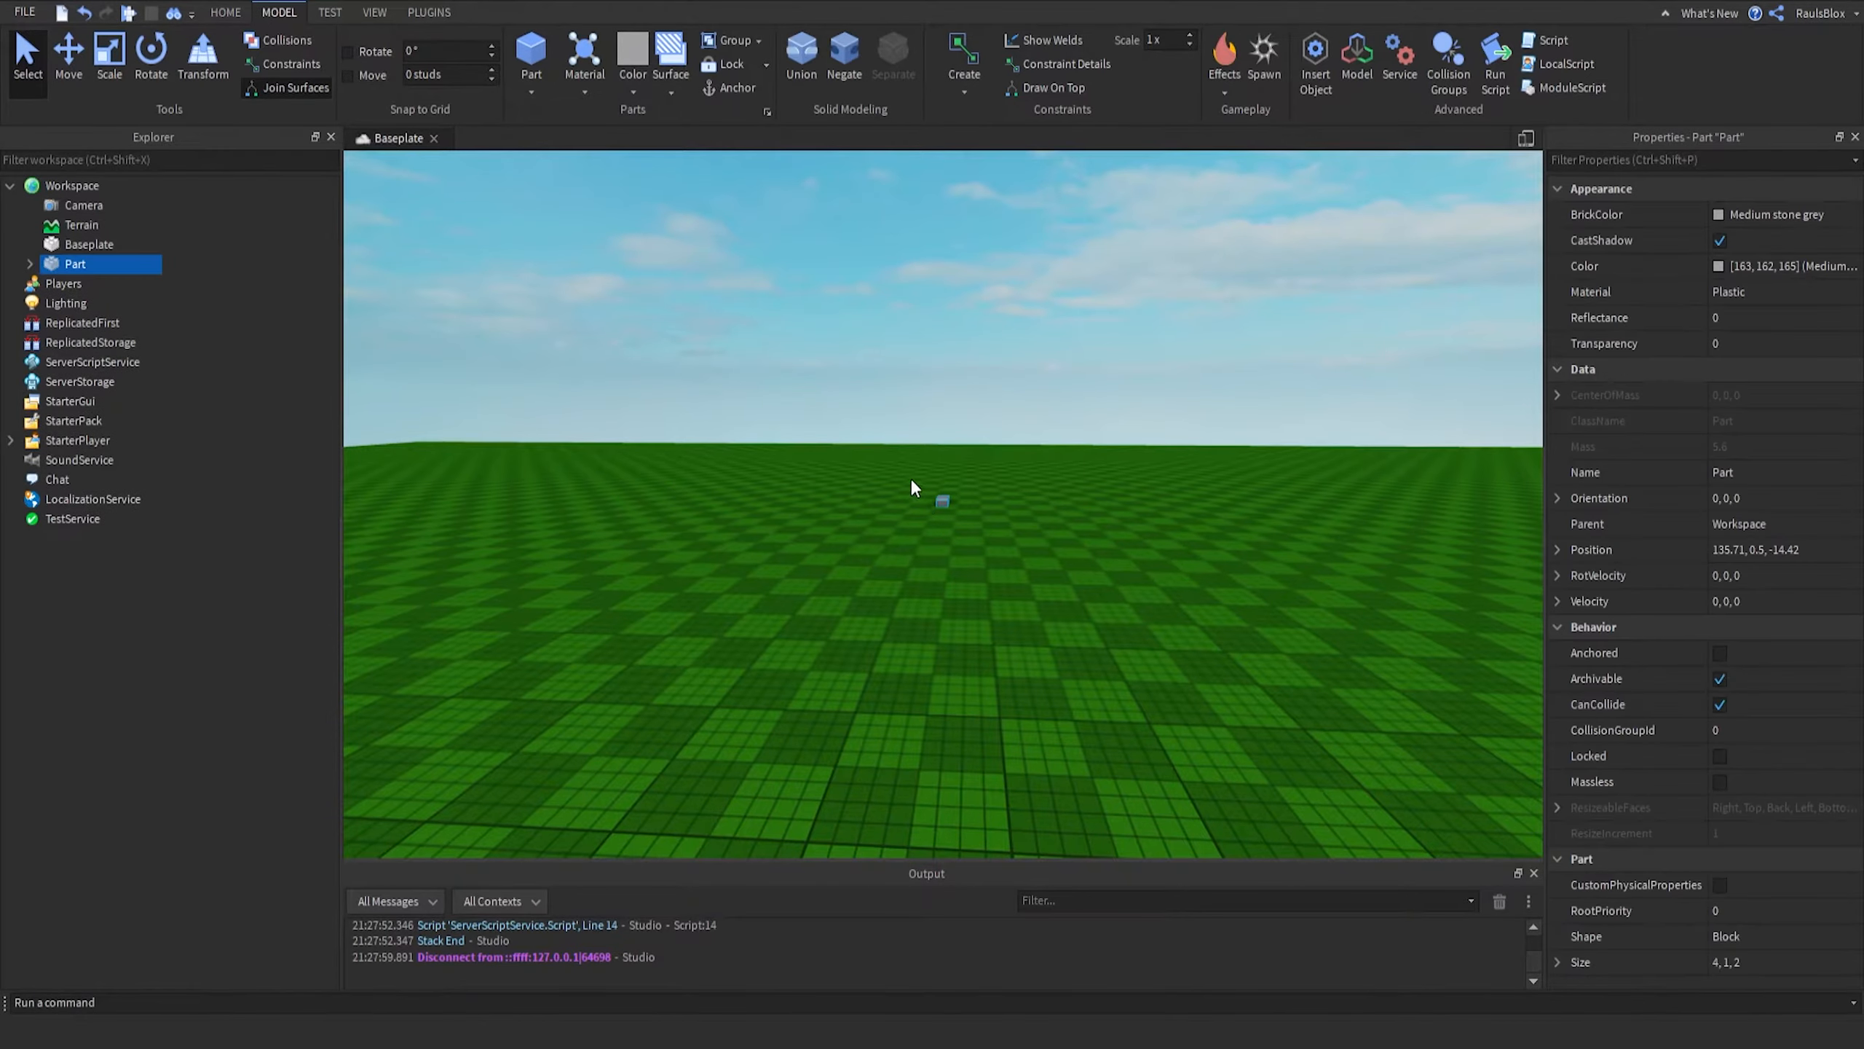
key(f)
right_drag(899, 459, 852, 315)
click(864, 329)
scroll(863, 329, down, 4)
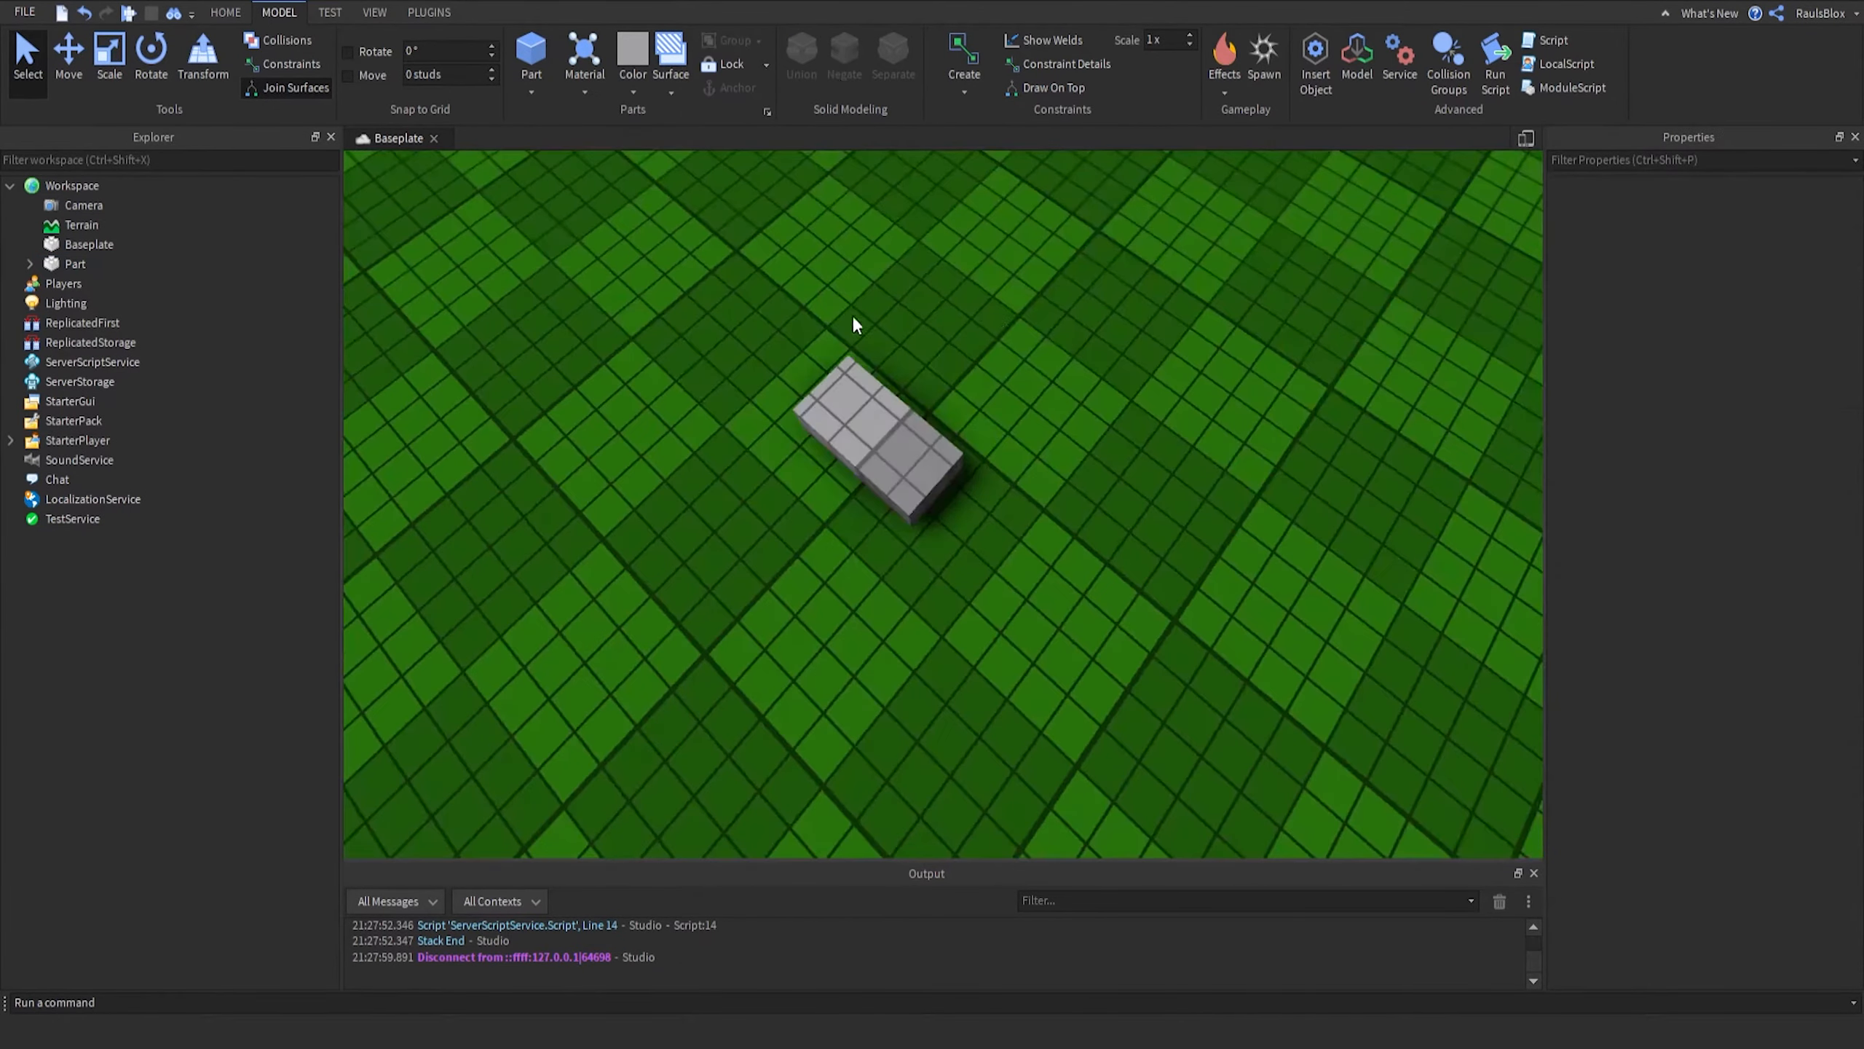
- Move the part slightly across the baseplate
drag(888, 432, 808, 445)
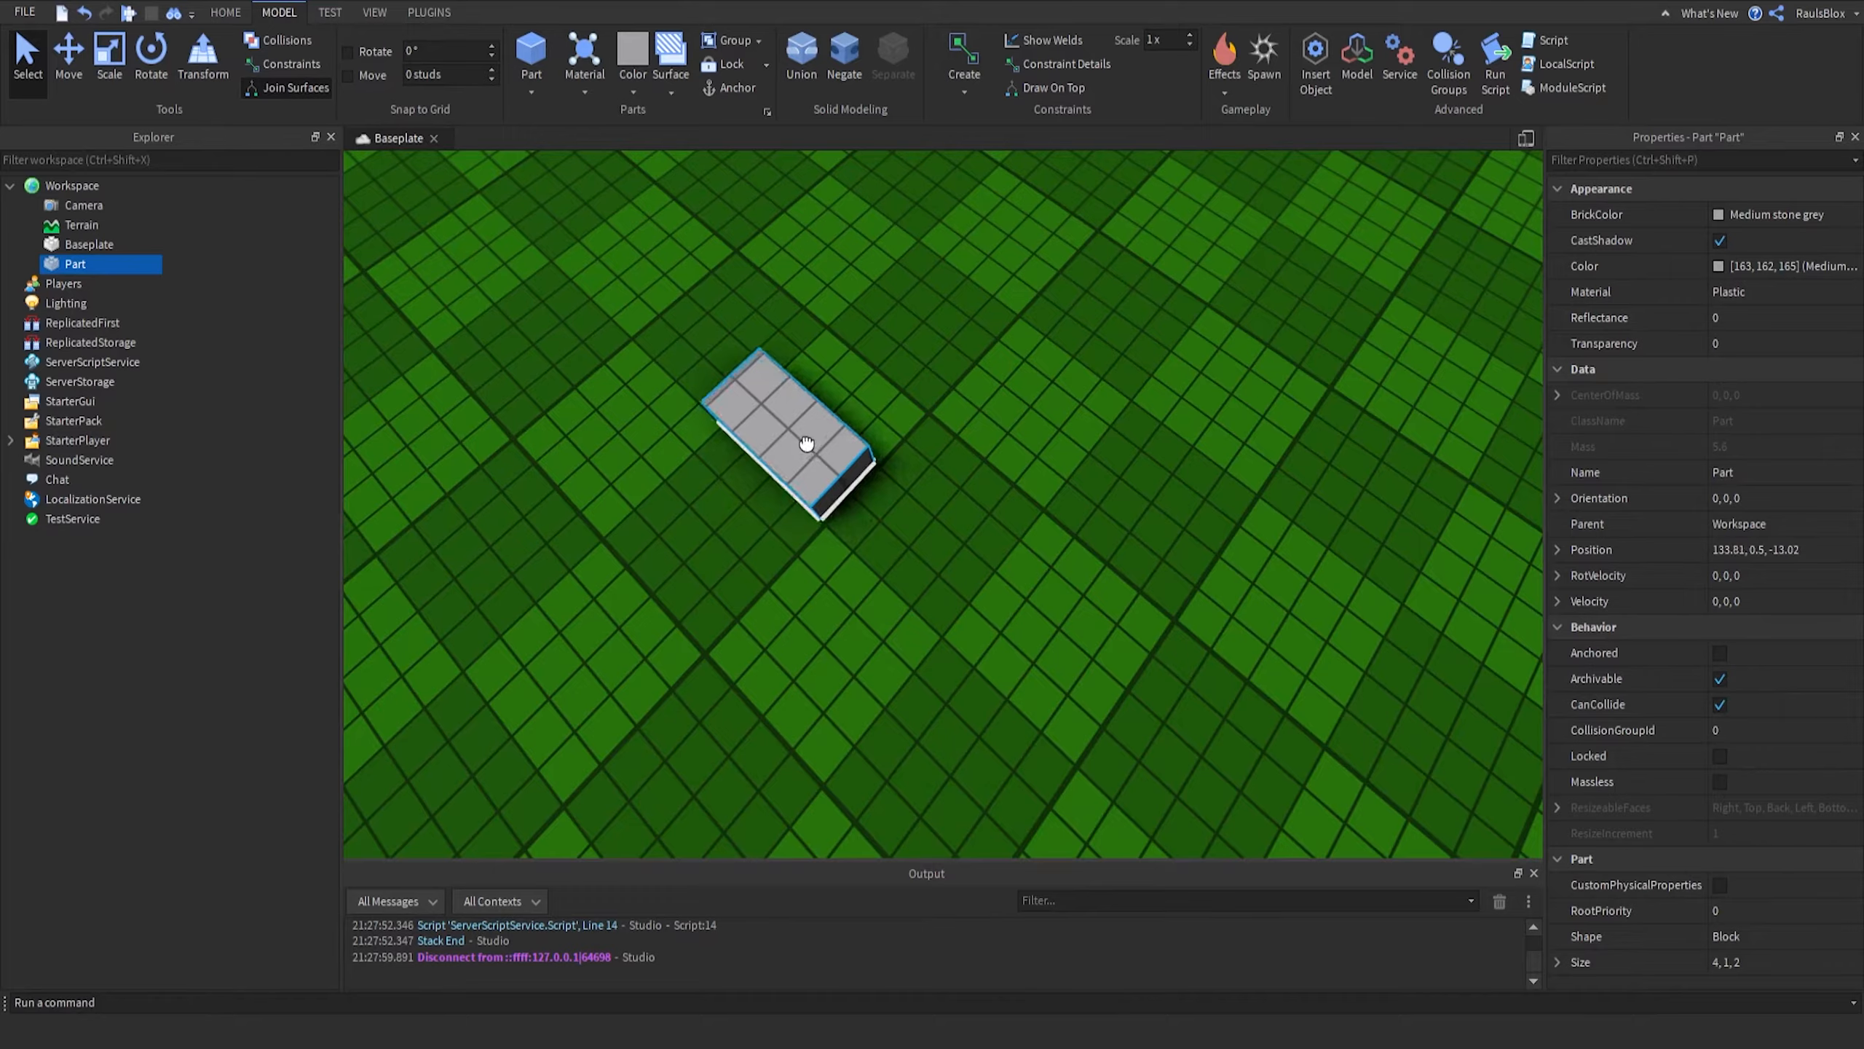
right_drag(829, 447, 759, 350)
scroll(759, 352, up, 3)
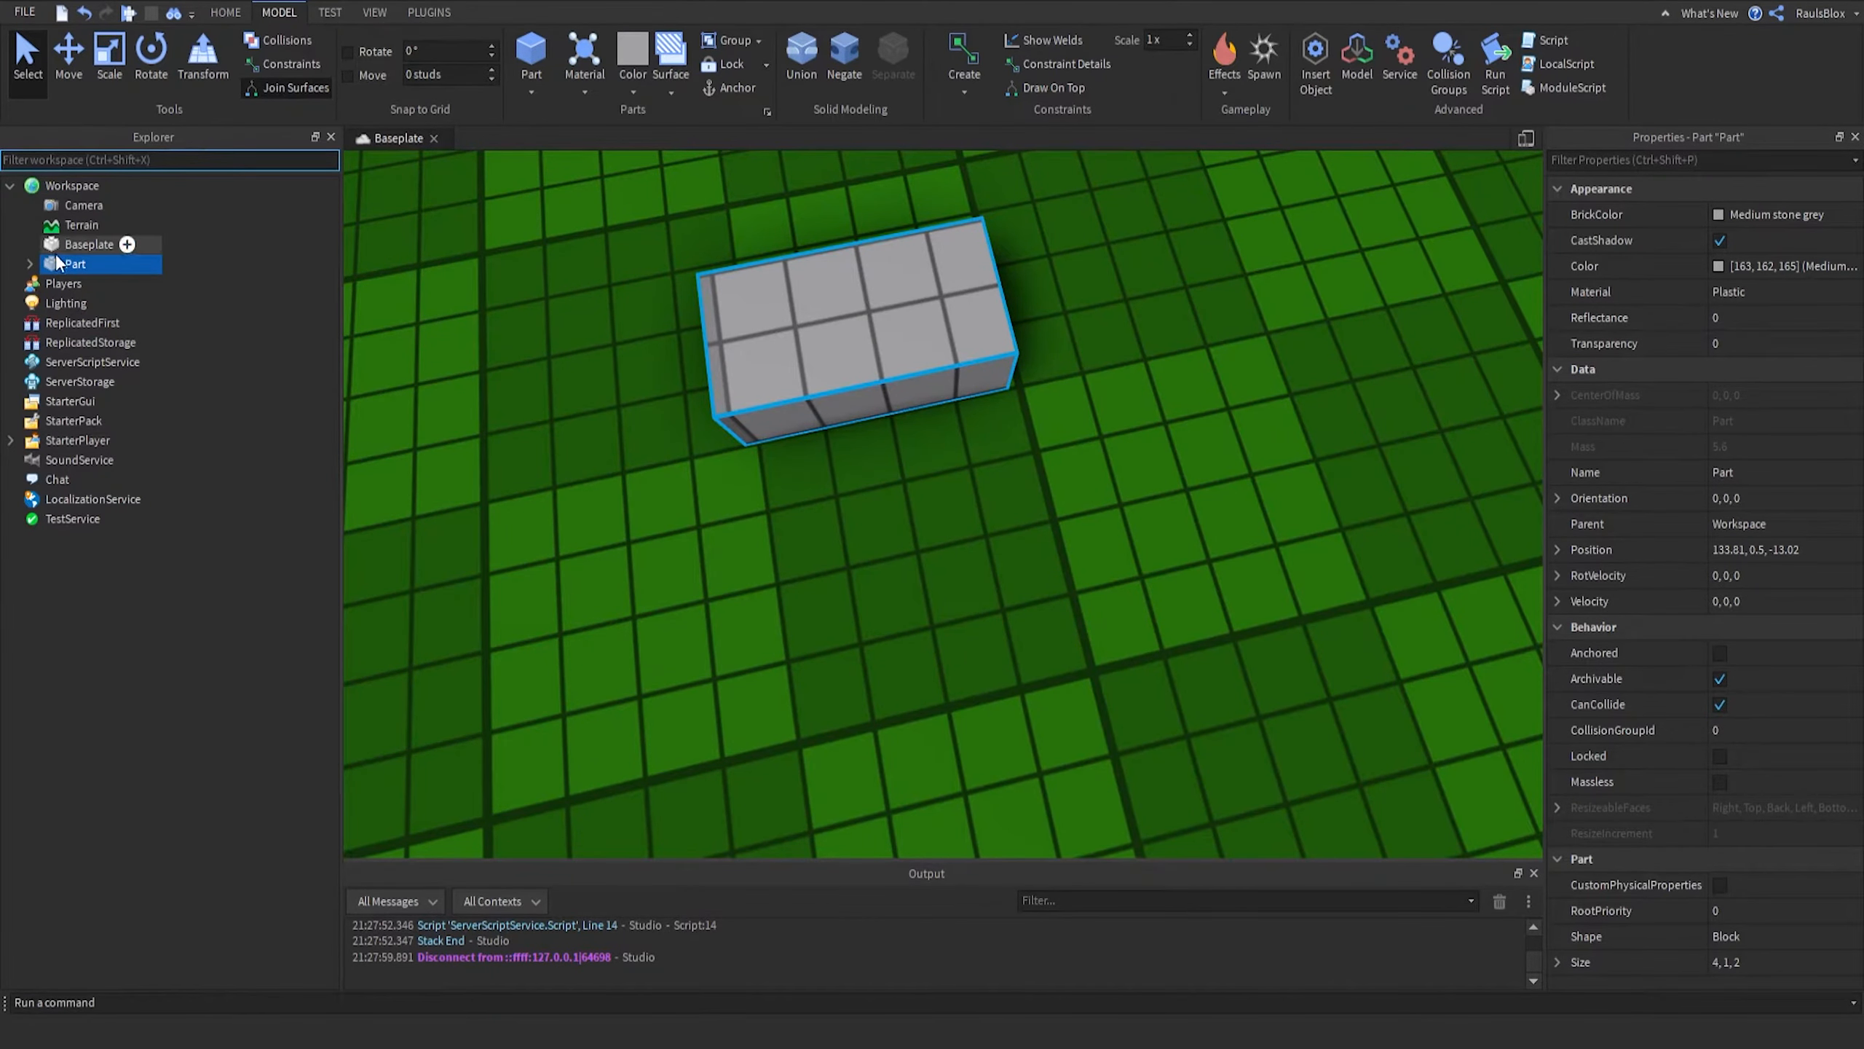
- Insert a BillboardGui into the part and delete the Weld created under the part
double_click(96, 262)
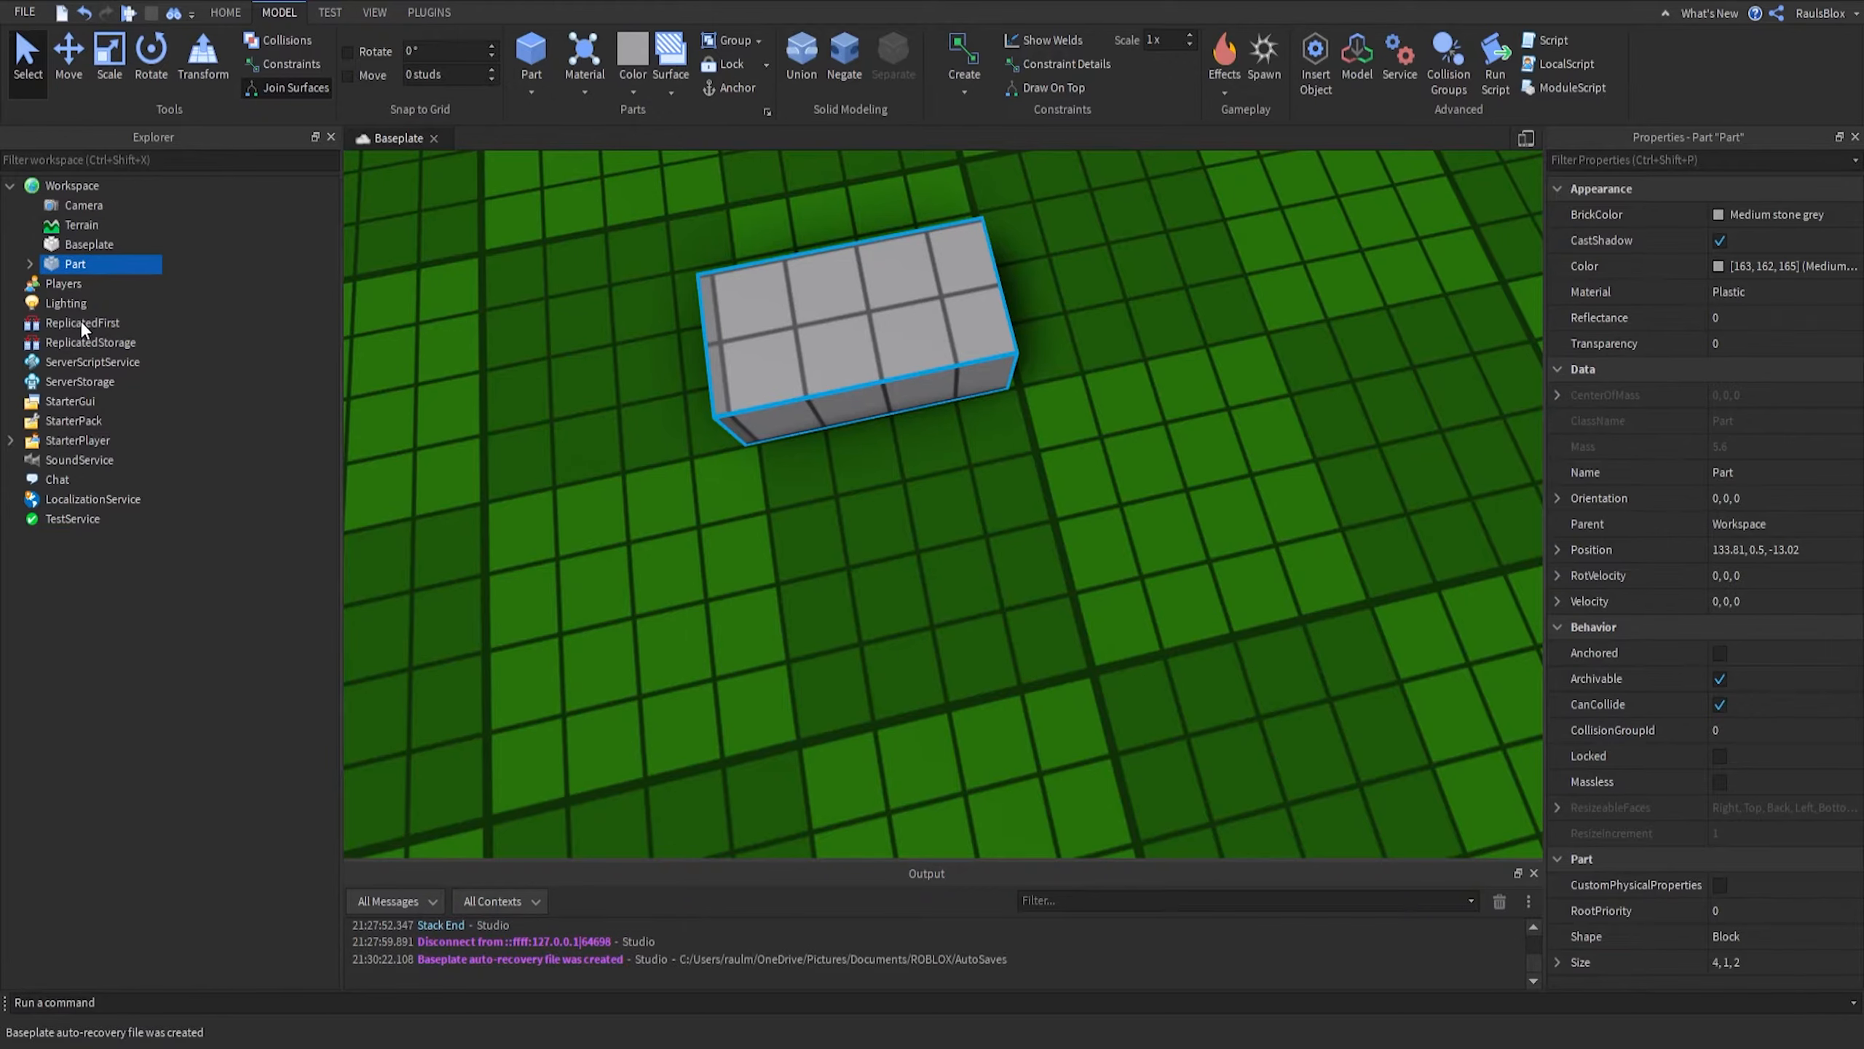
click(107, 284)
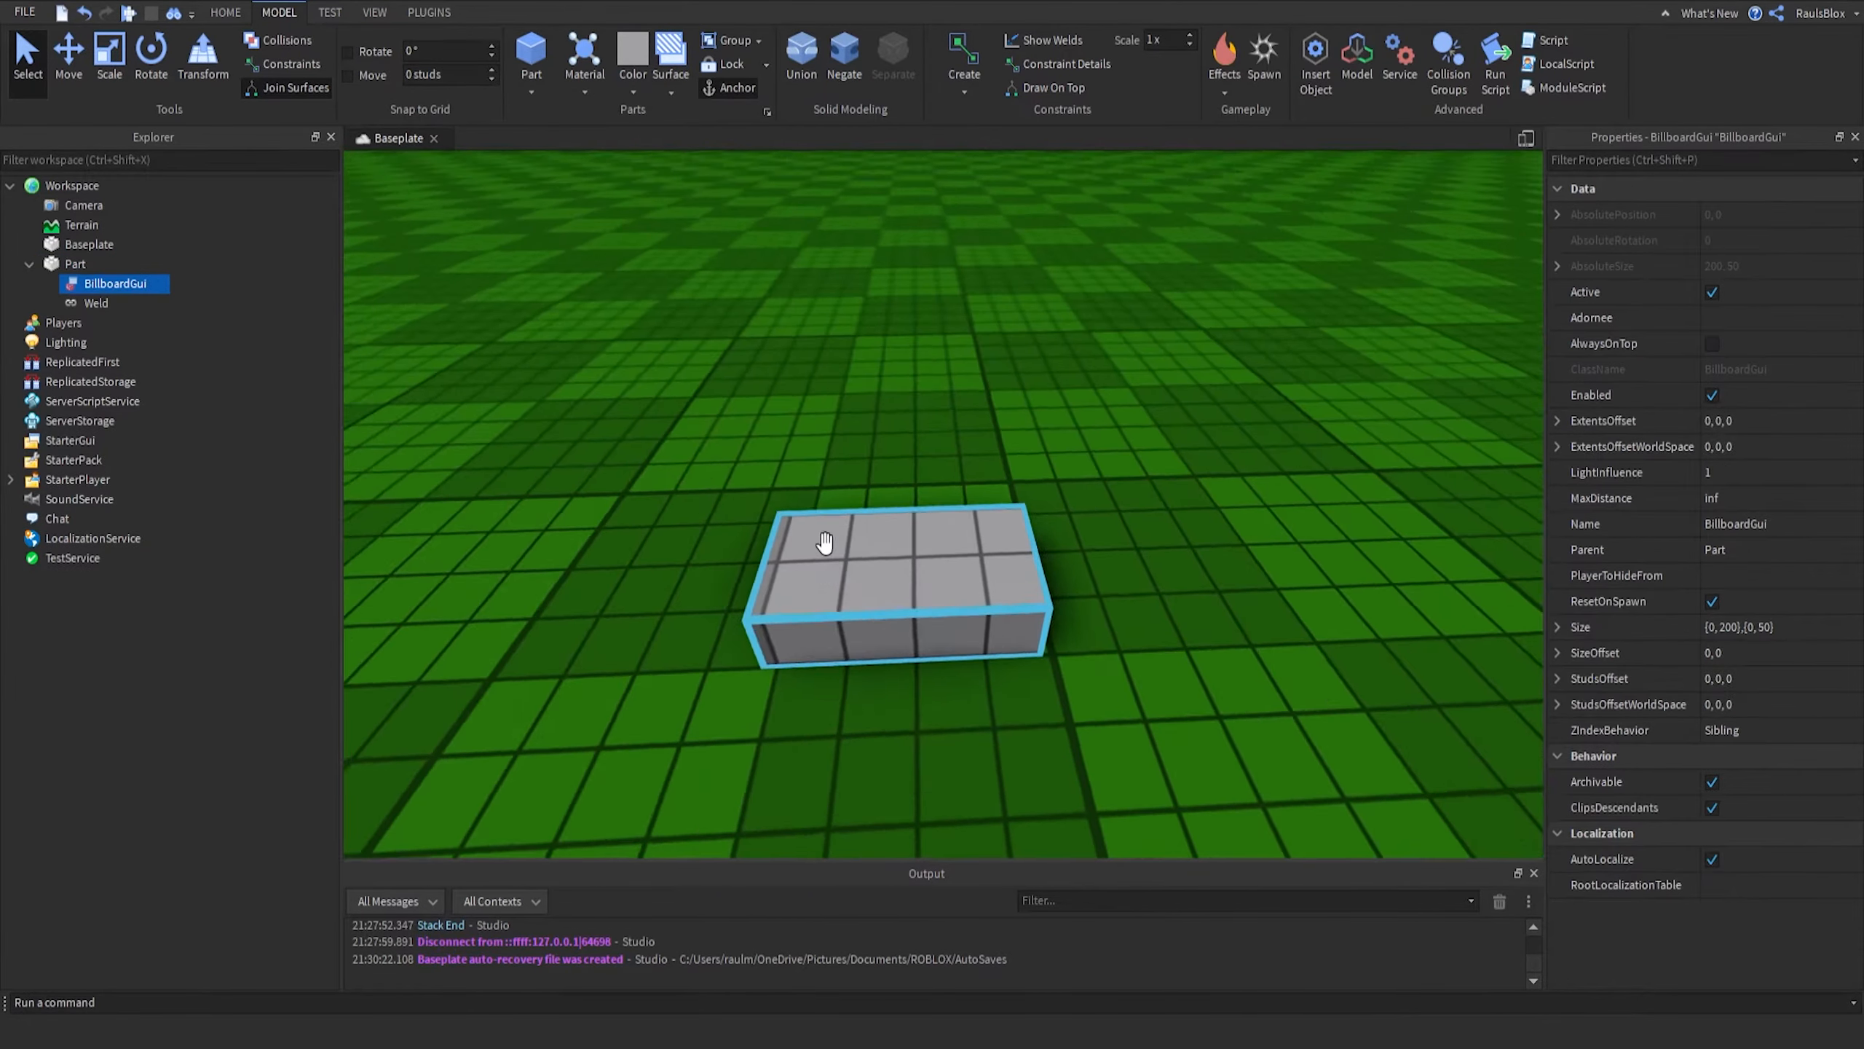
click(92, 303)
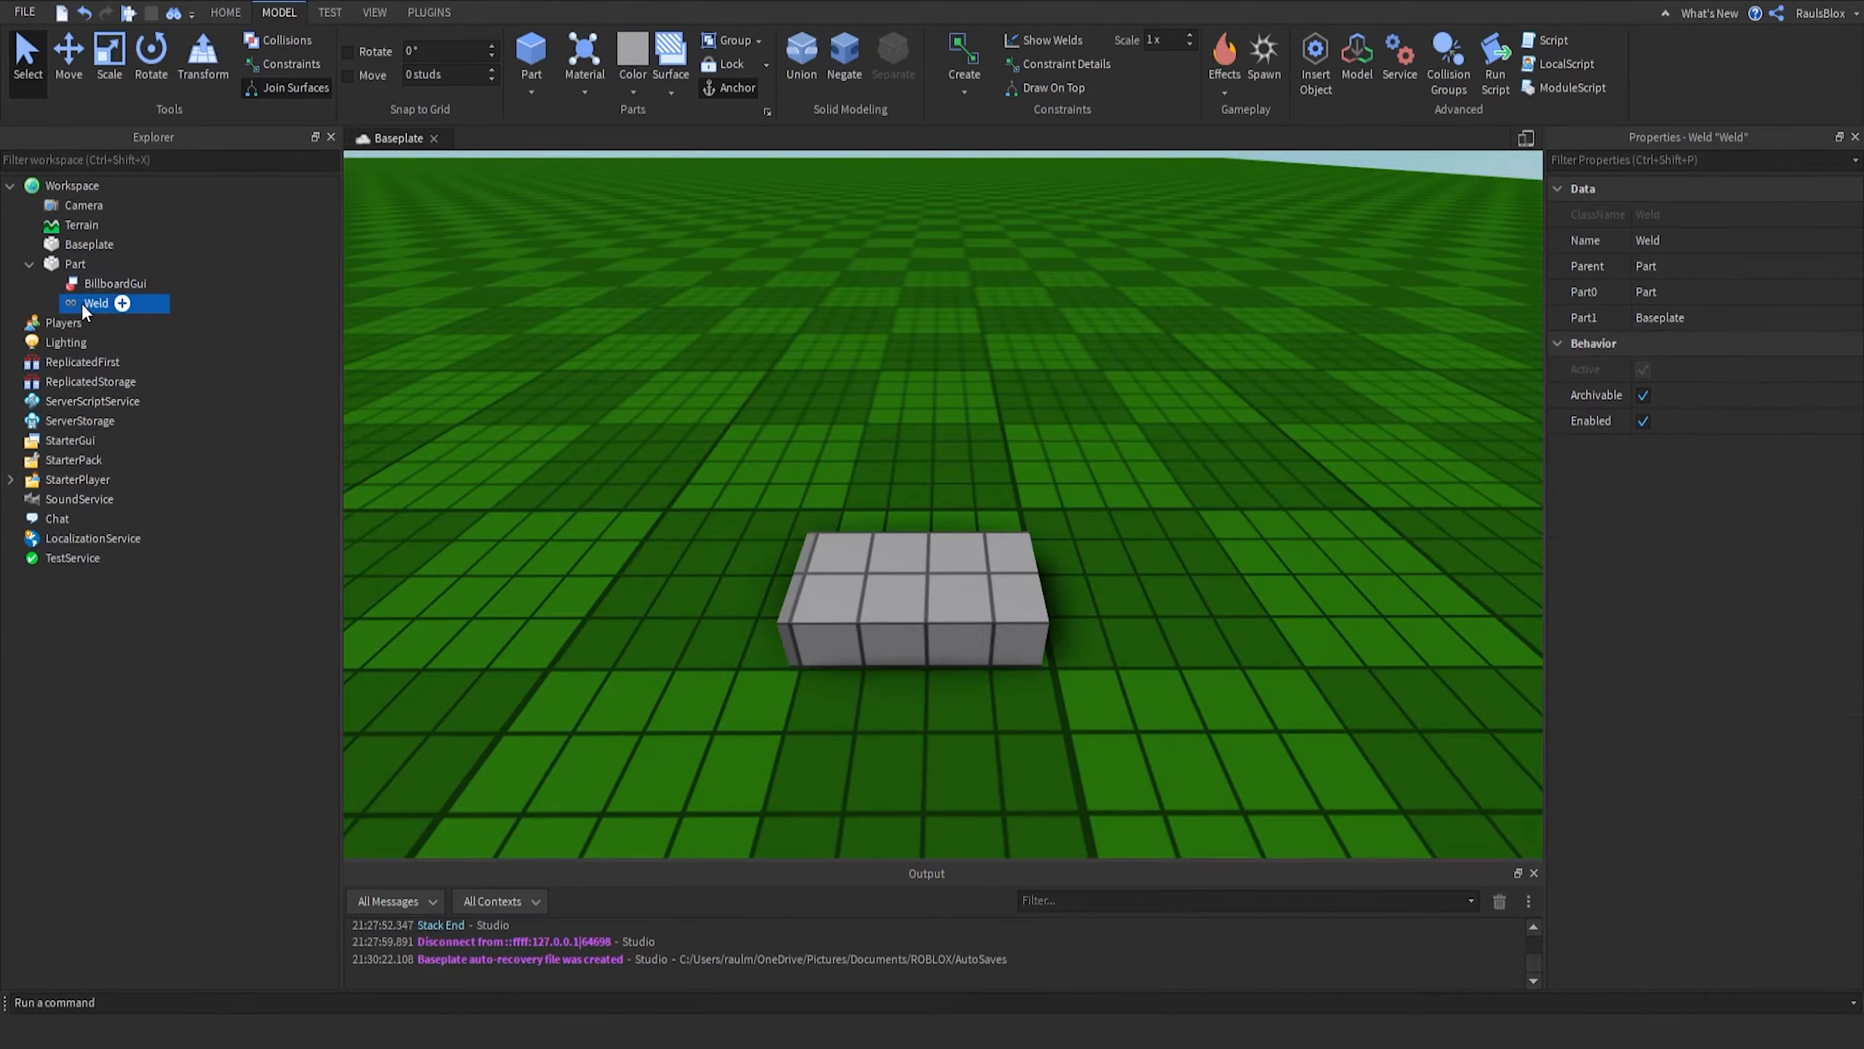
key(Delete)
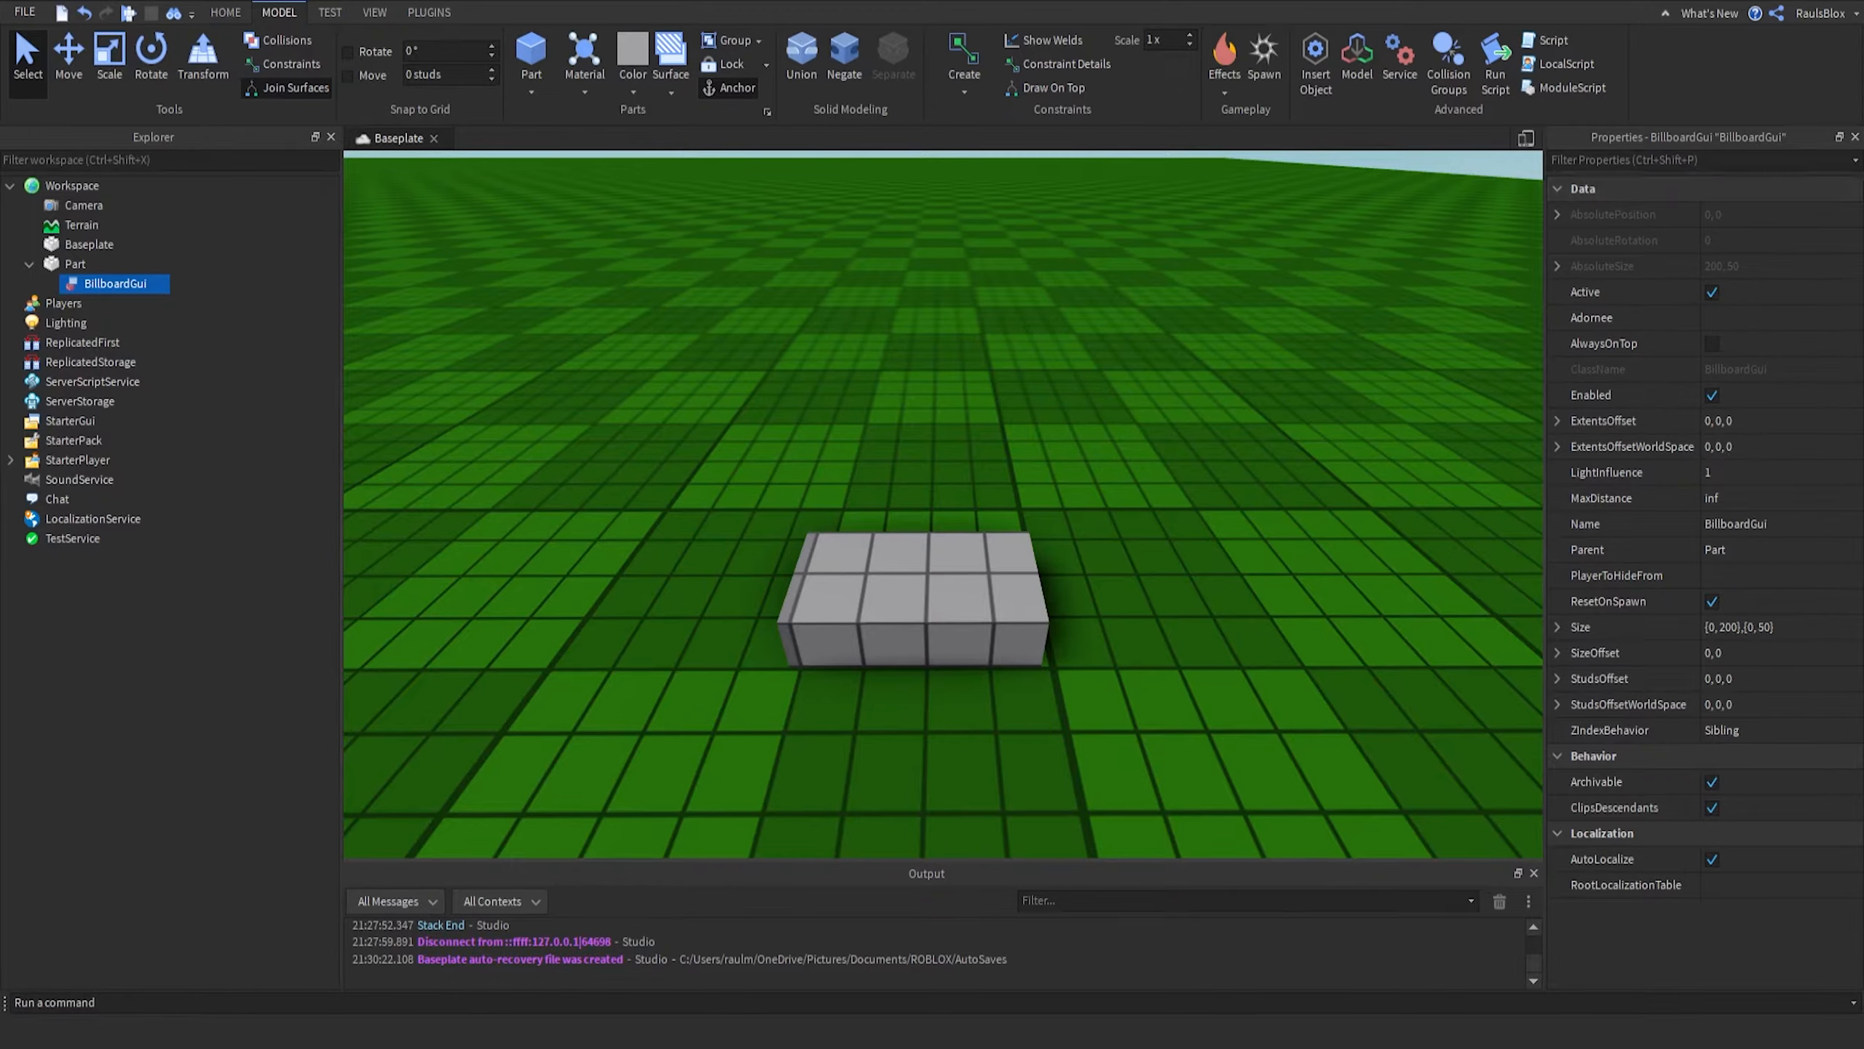
- Rename the BillboardGui to Overhead
click(1717, 523)
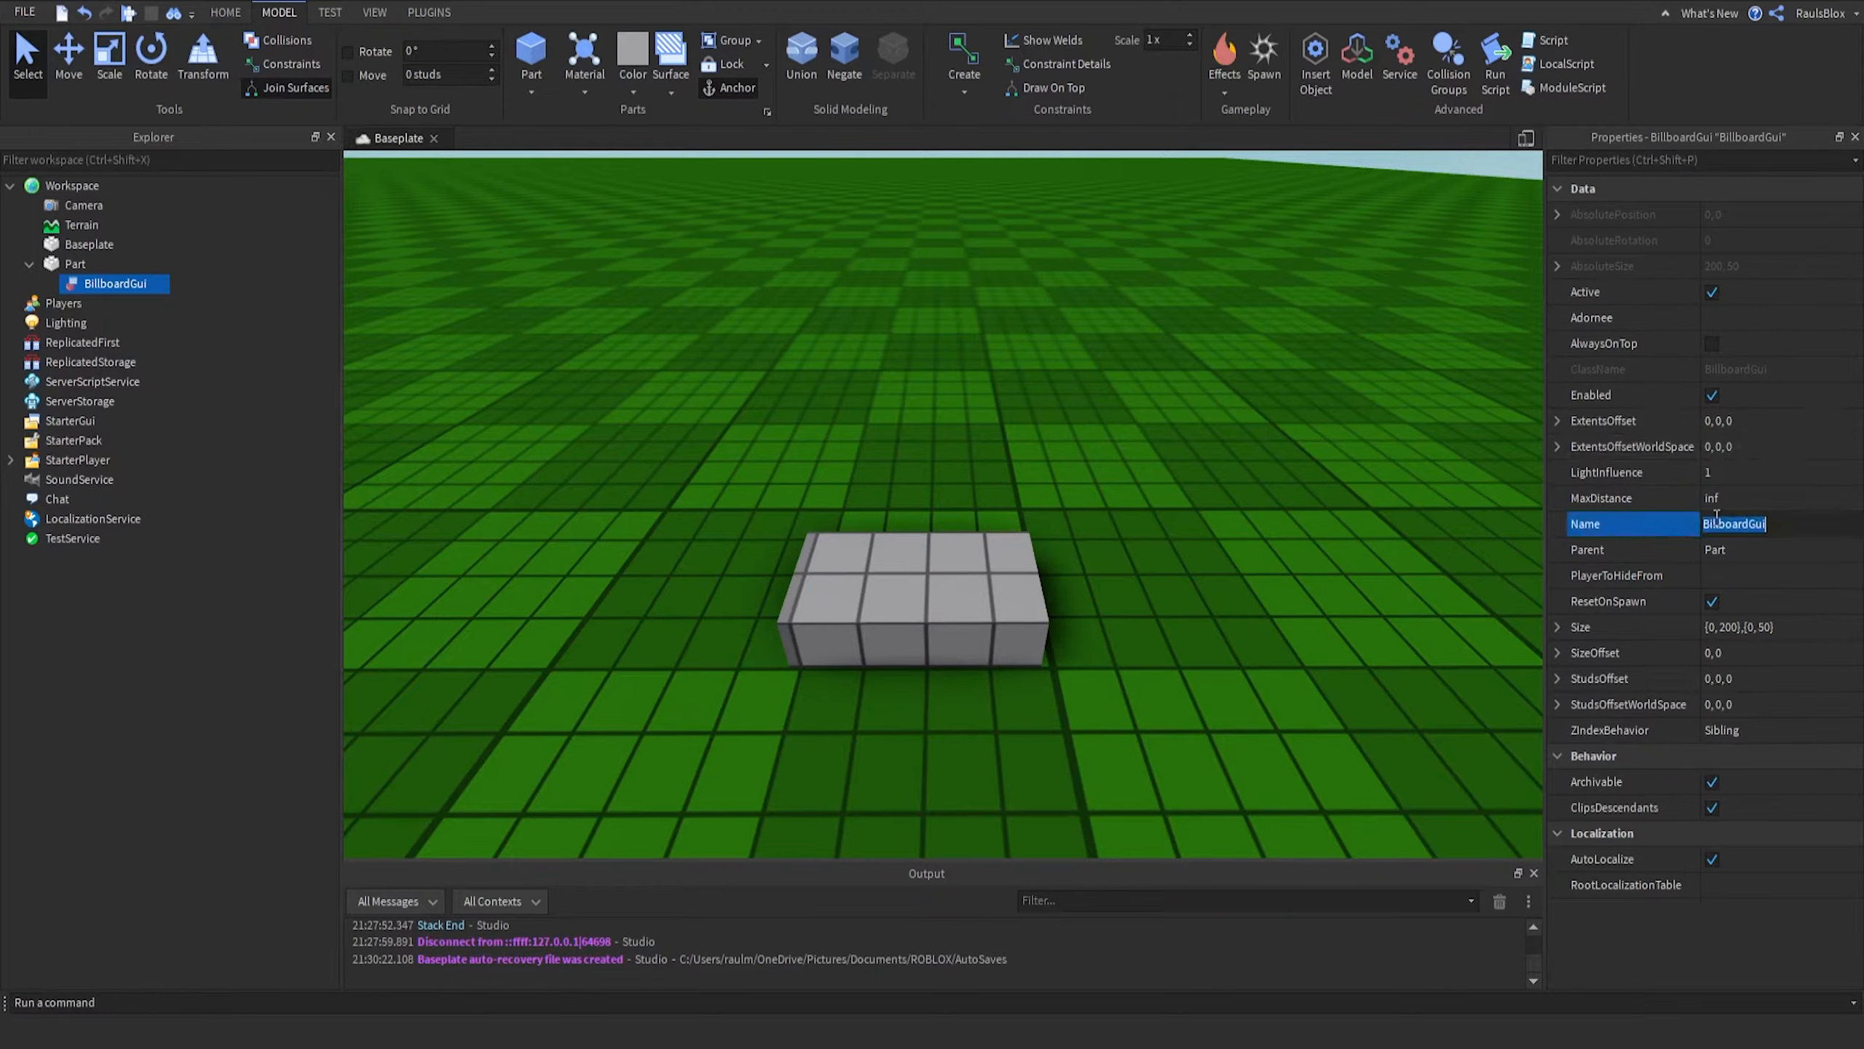
text(0verhead)
key(Return)
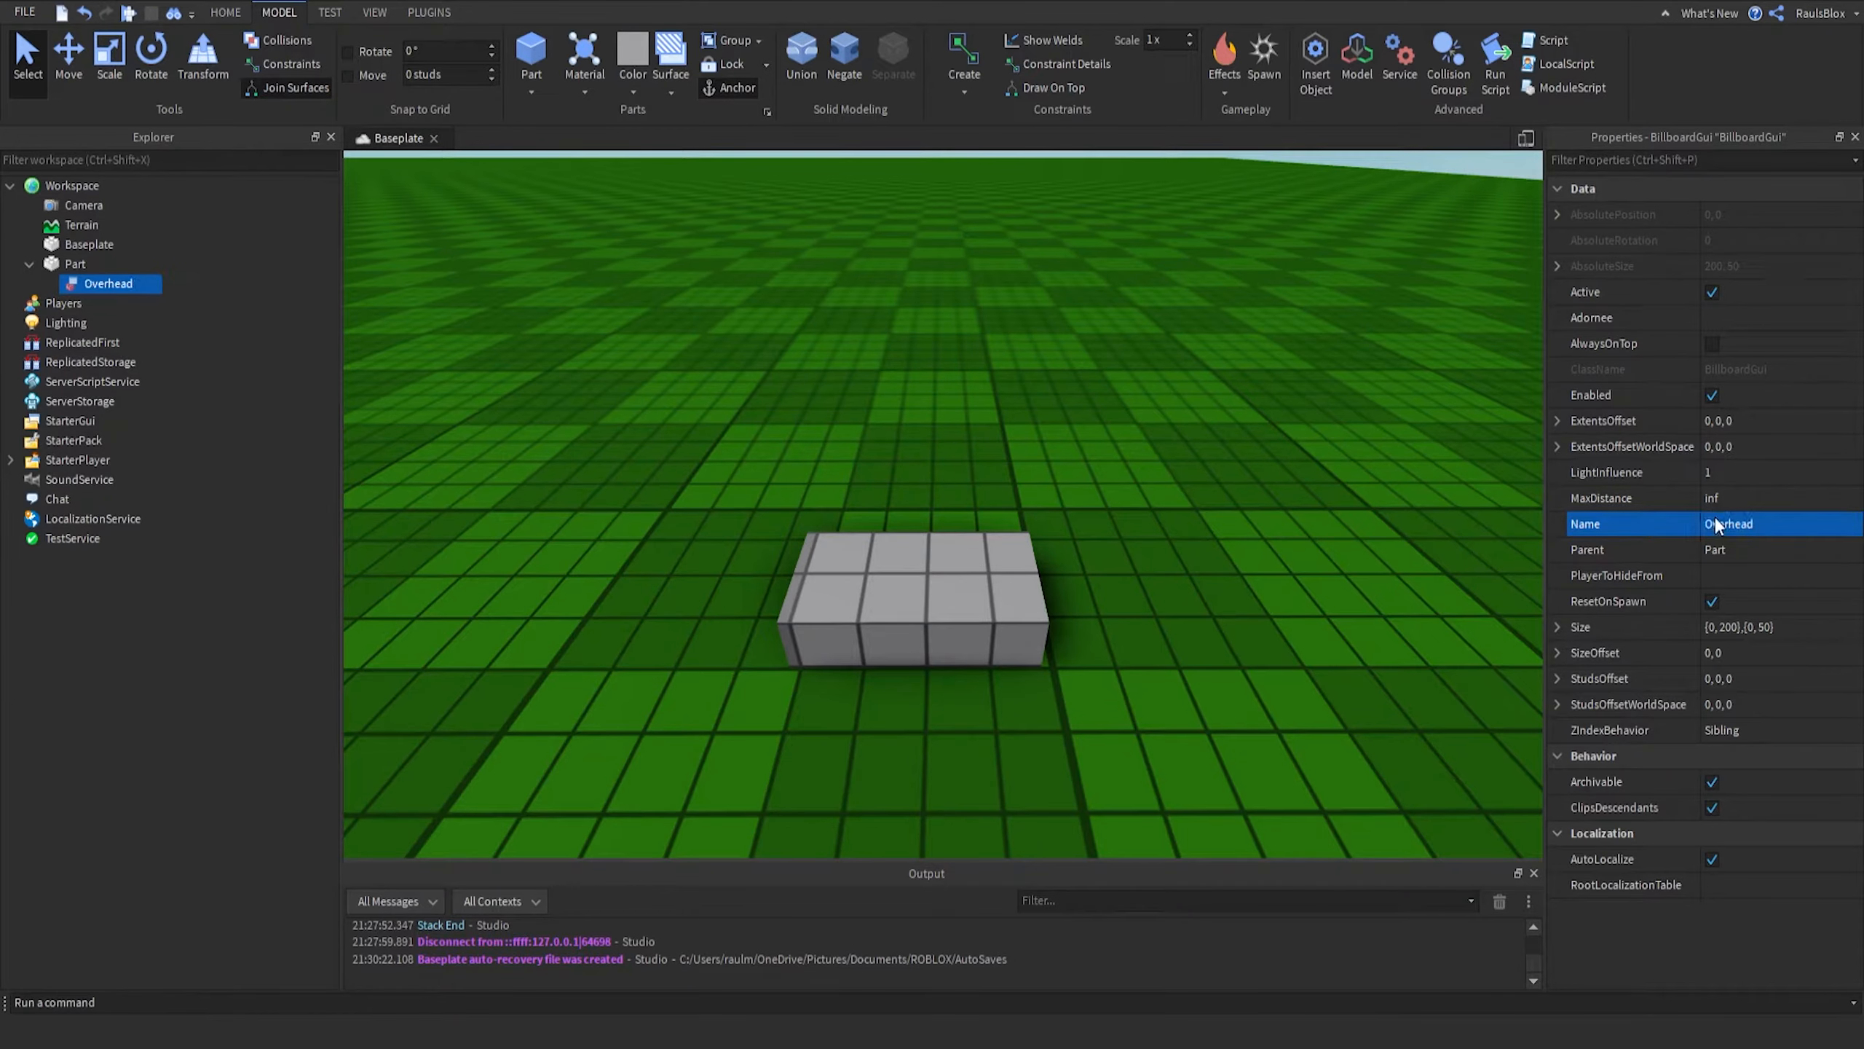
- Insert a TextLabel into the Overhead BillboardGui
right_drag(947, 417, 947, 415)
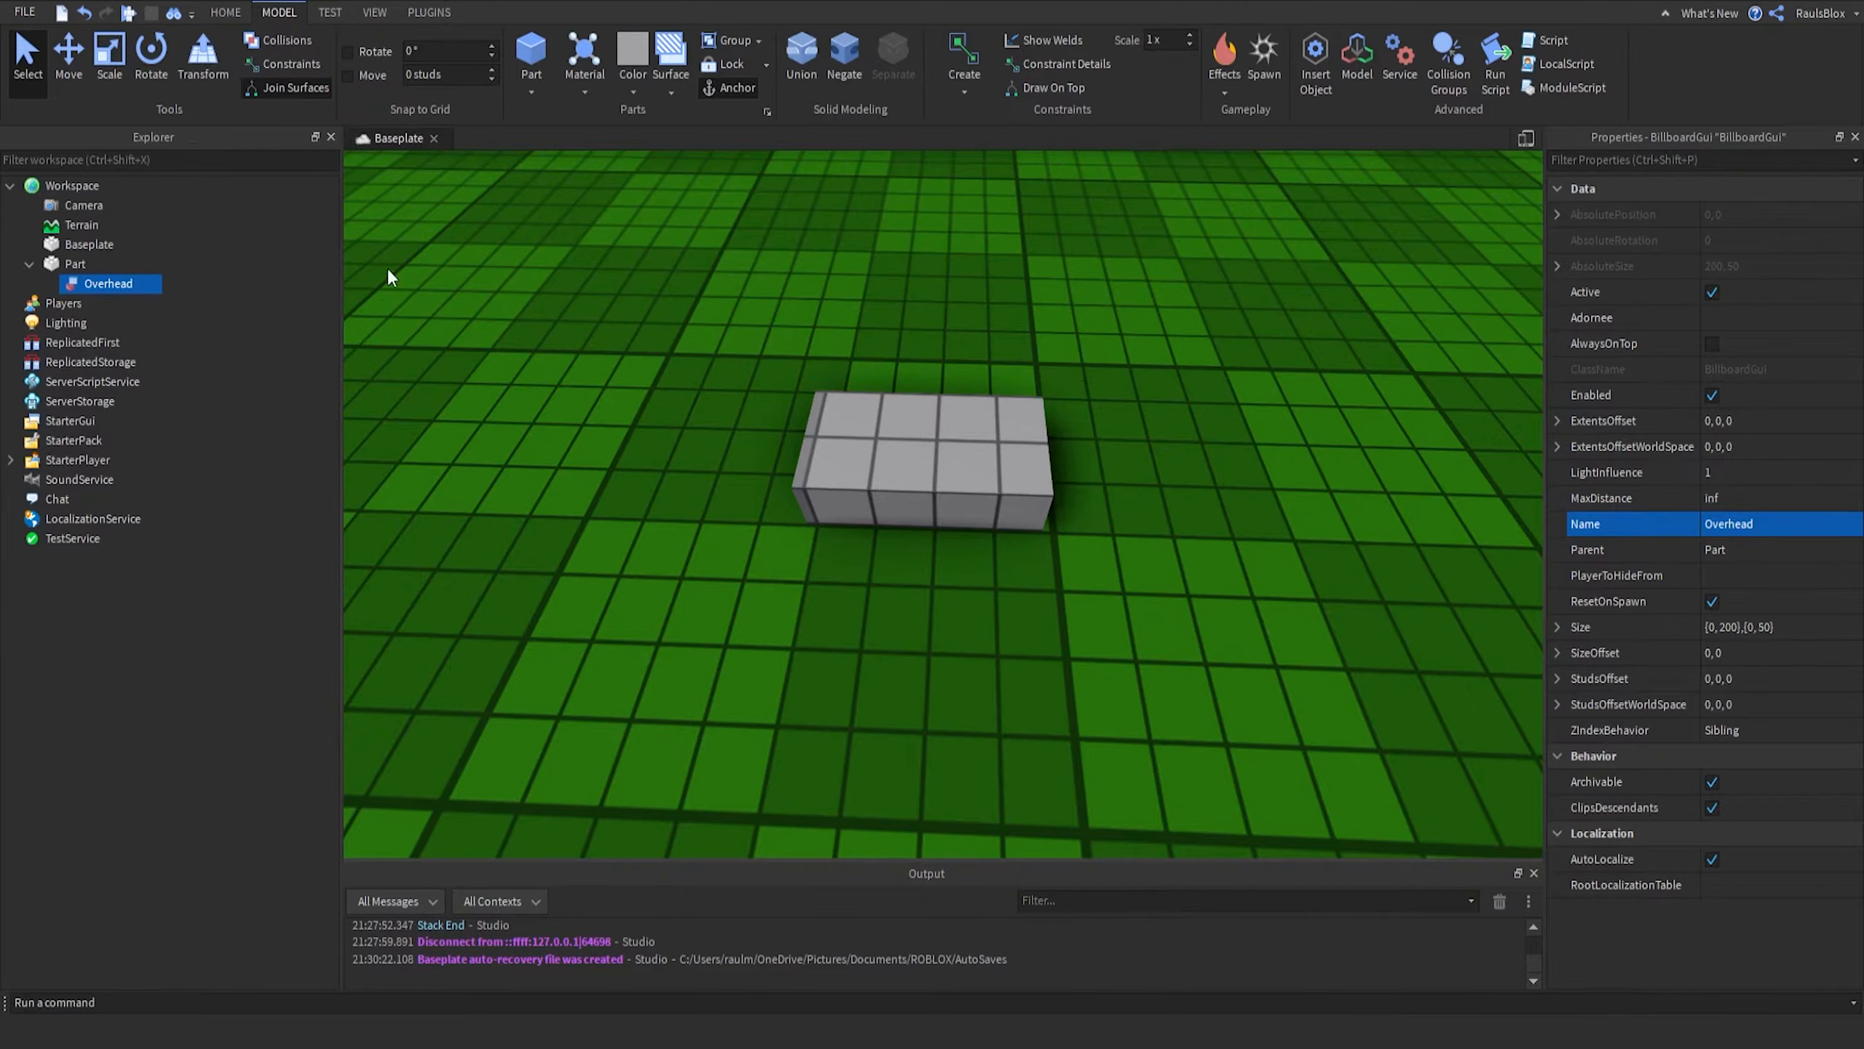
mouse_move(135, 279)
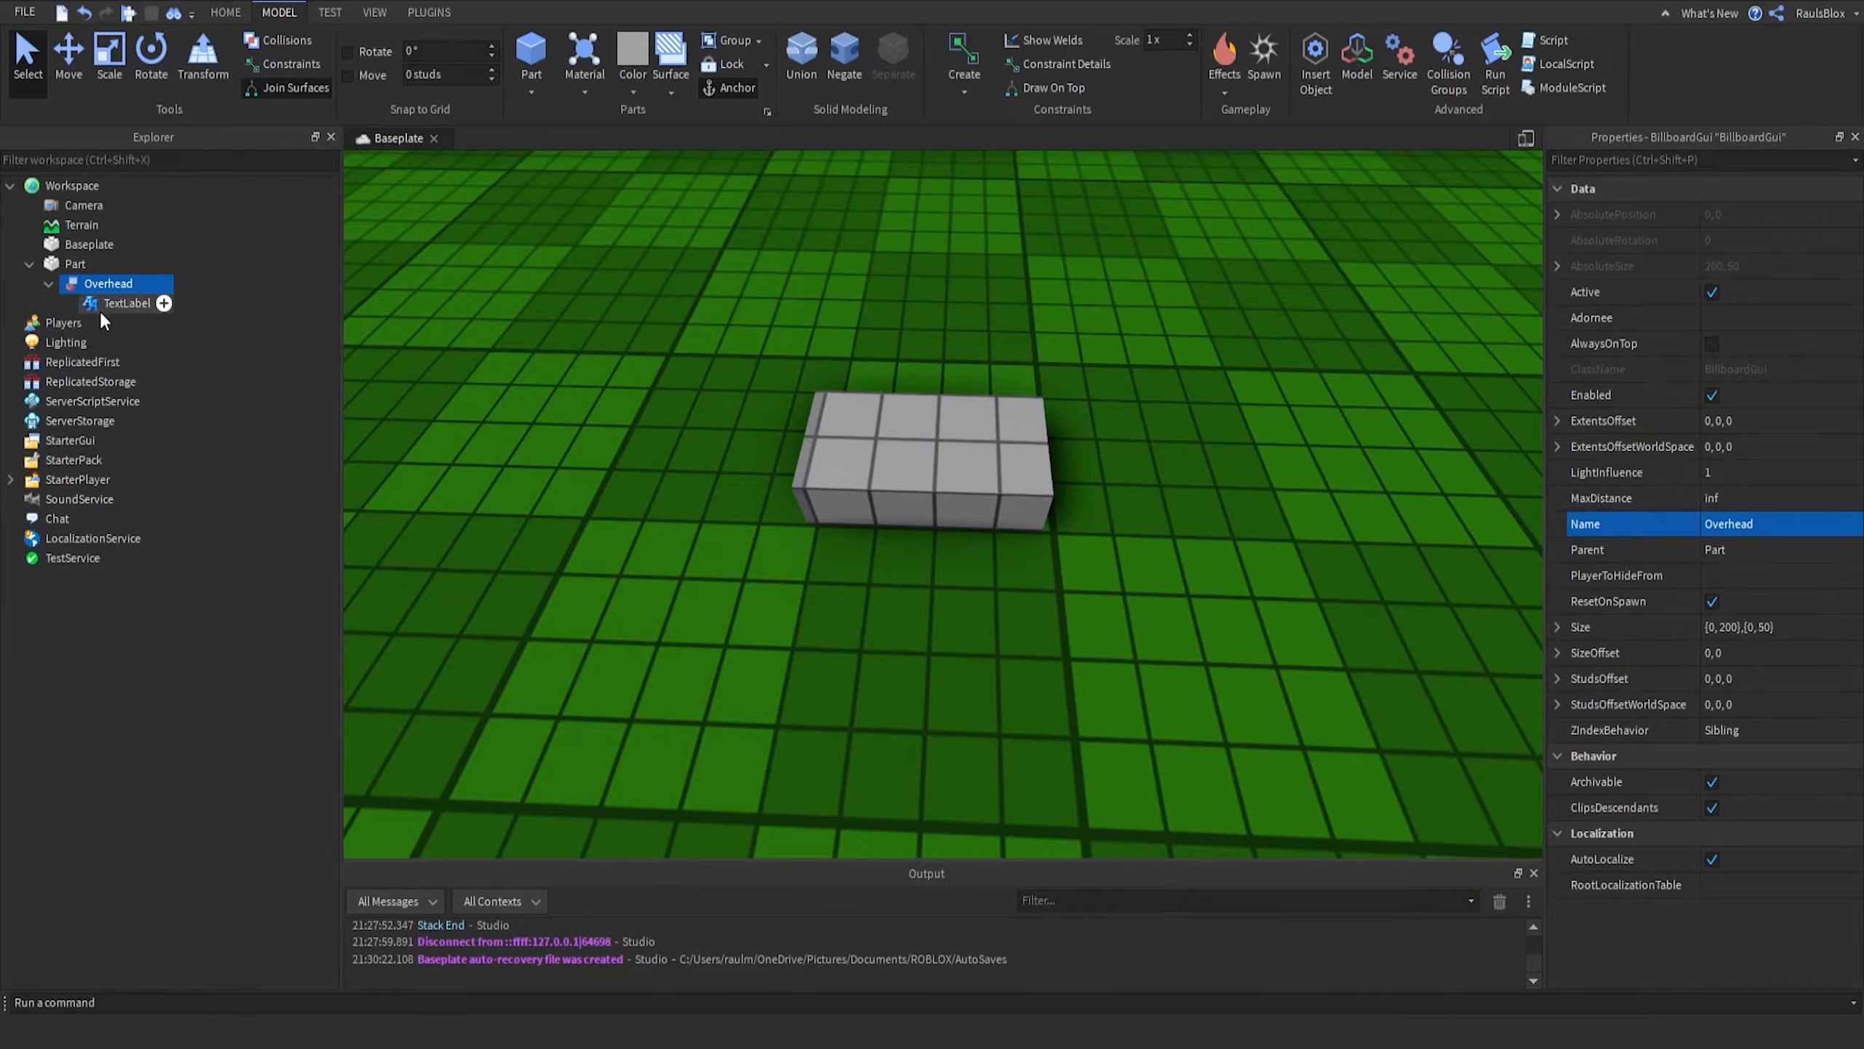
click(103, 303)
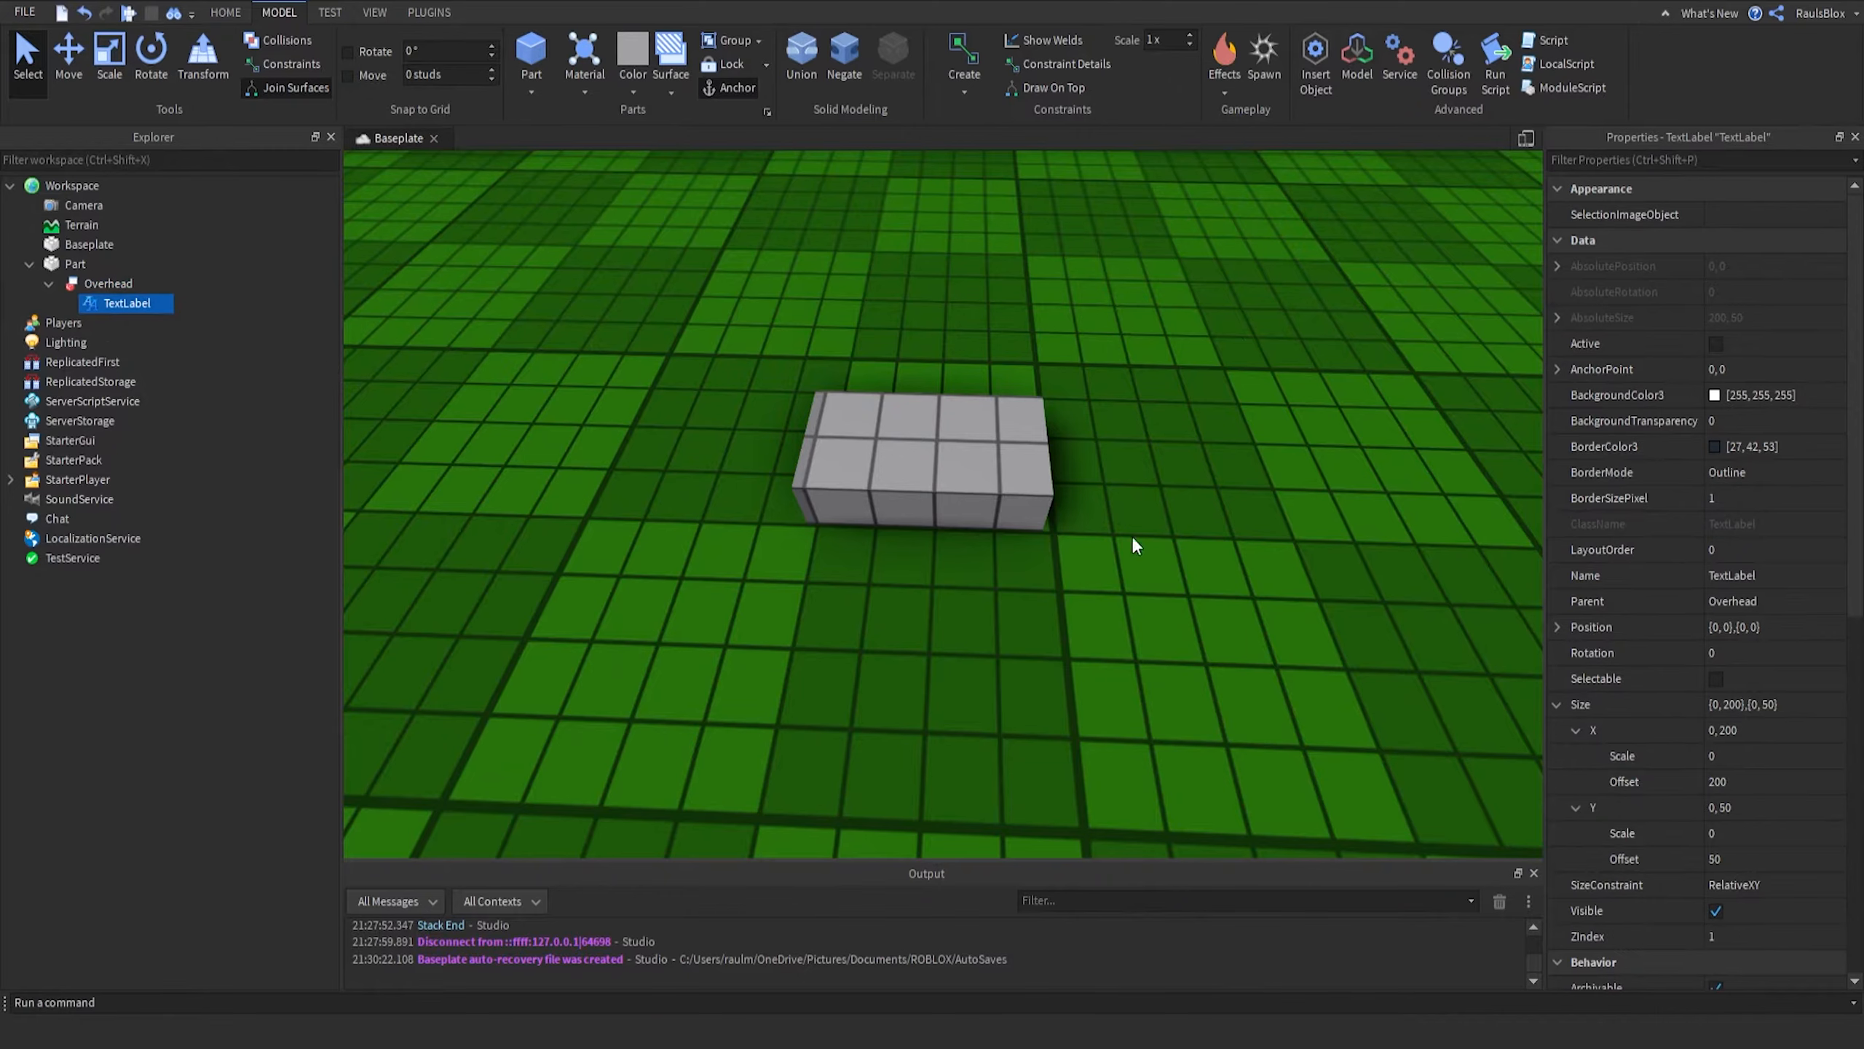
- Rename the TextLabel to Label
scroll(1780, 588, down, 8)
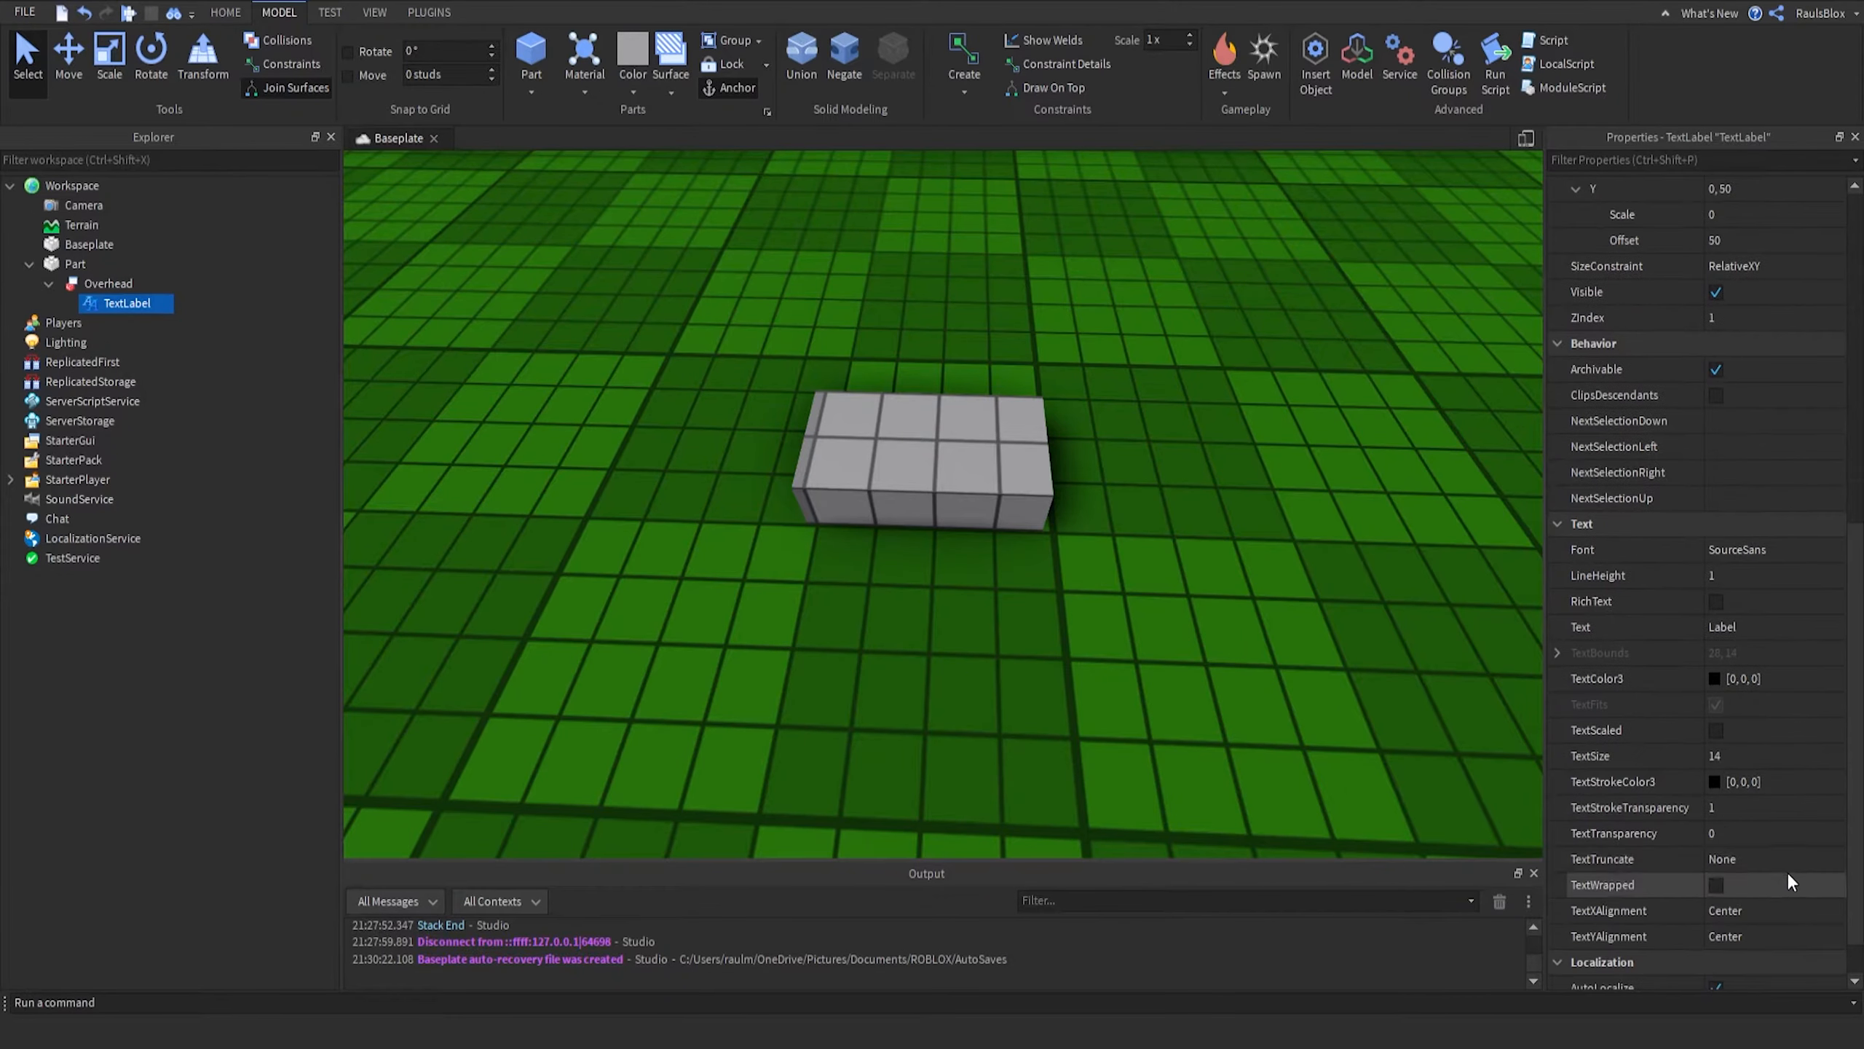
scroll(1781, 864, up, 3)
click(1762, 725)
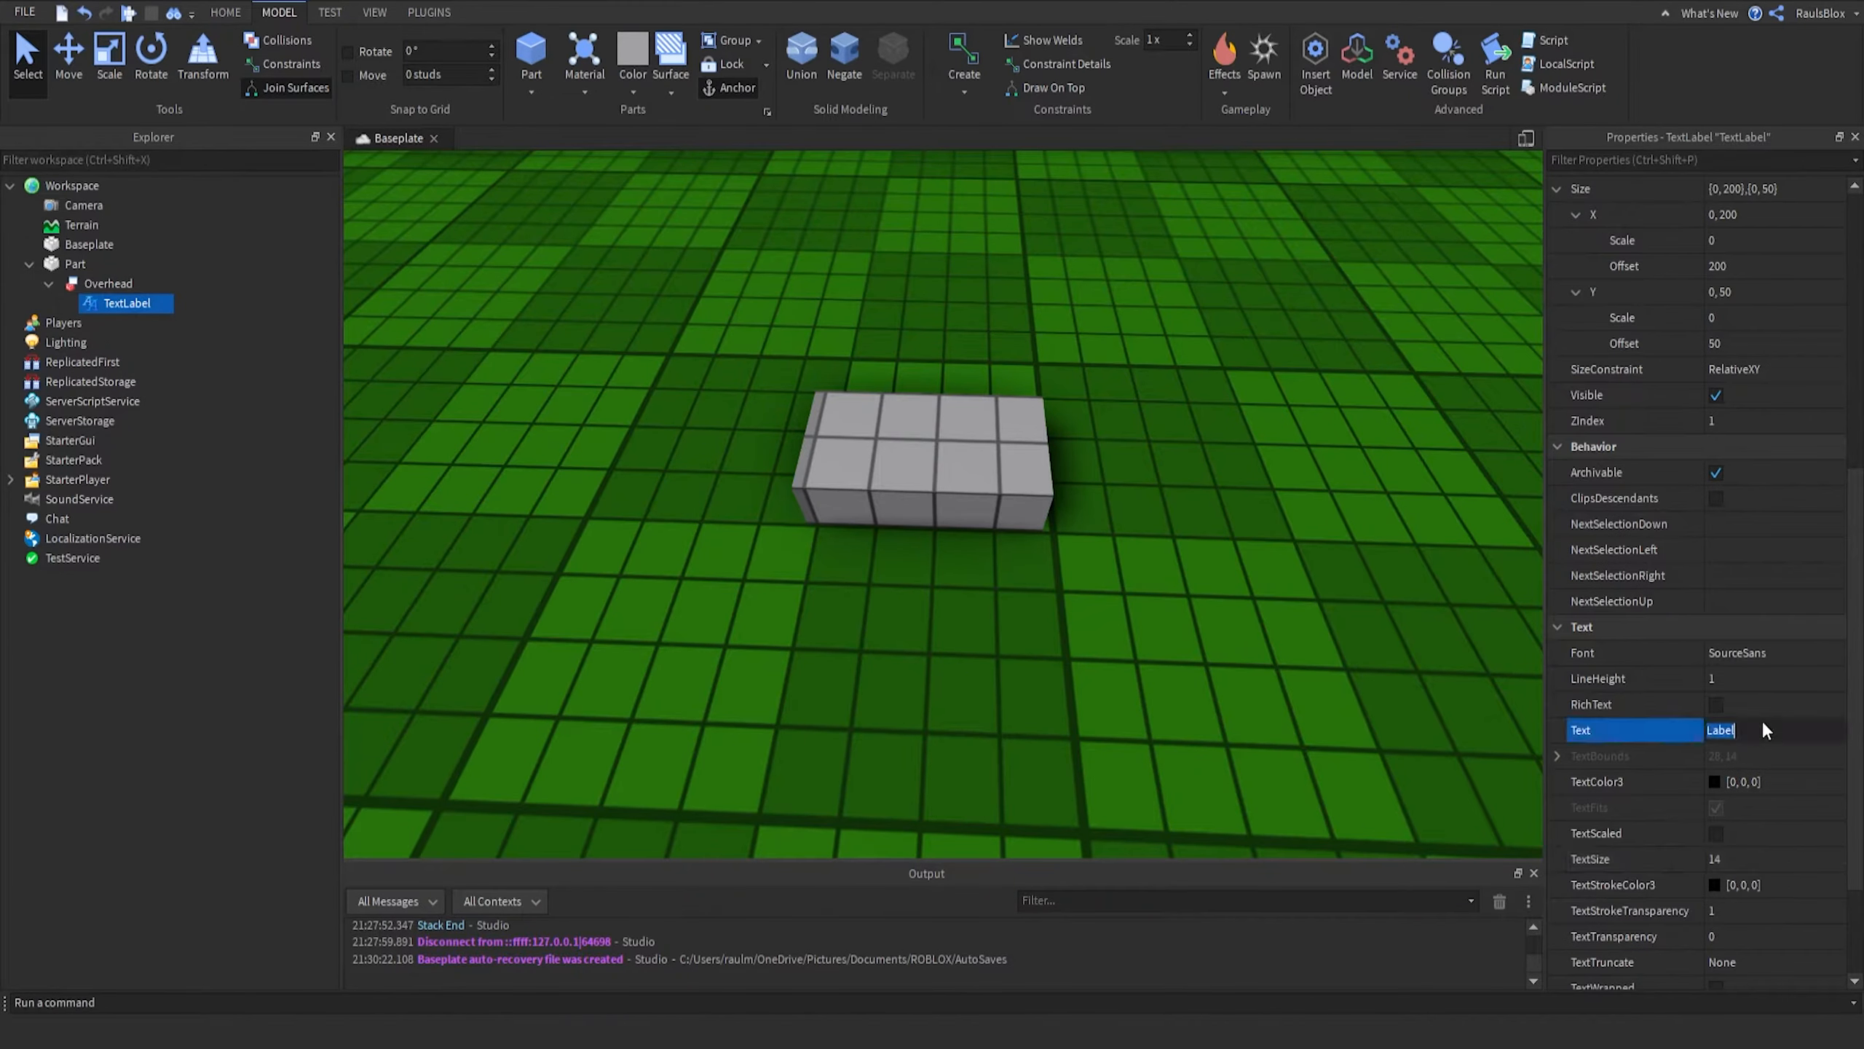
scroll(1771, 707, up, 6)
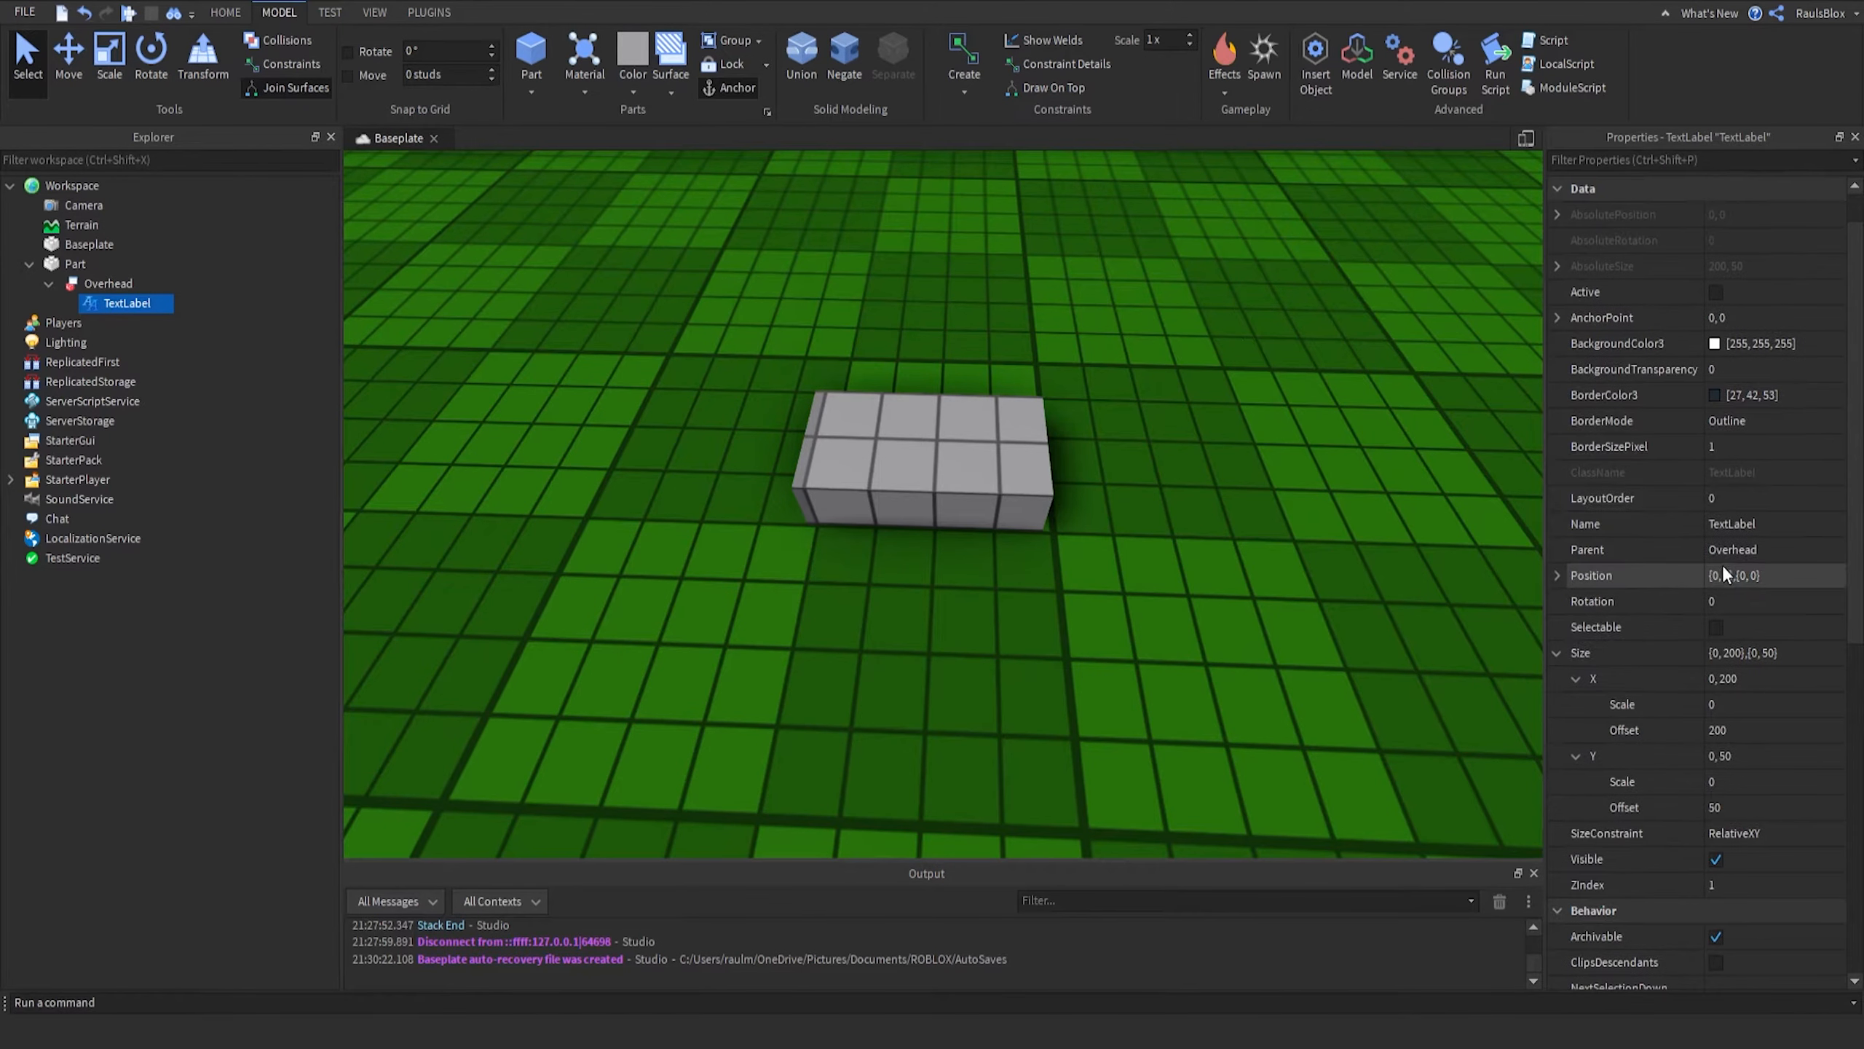
click(1756, 526)
text(Label)
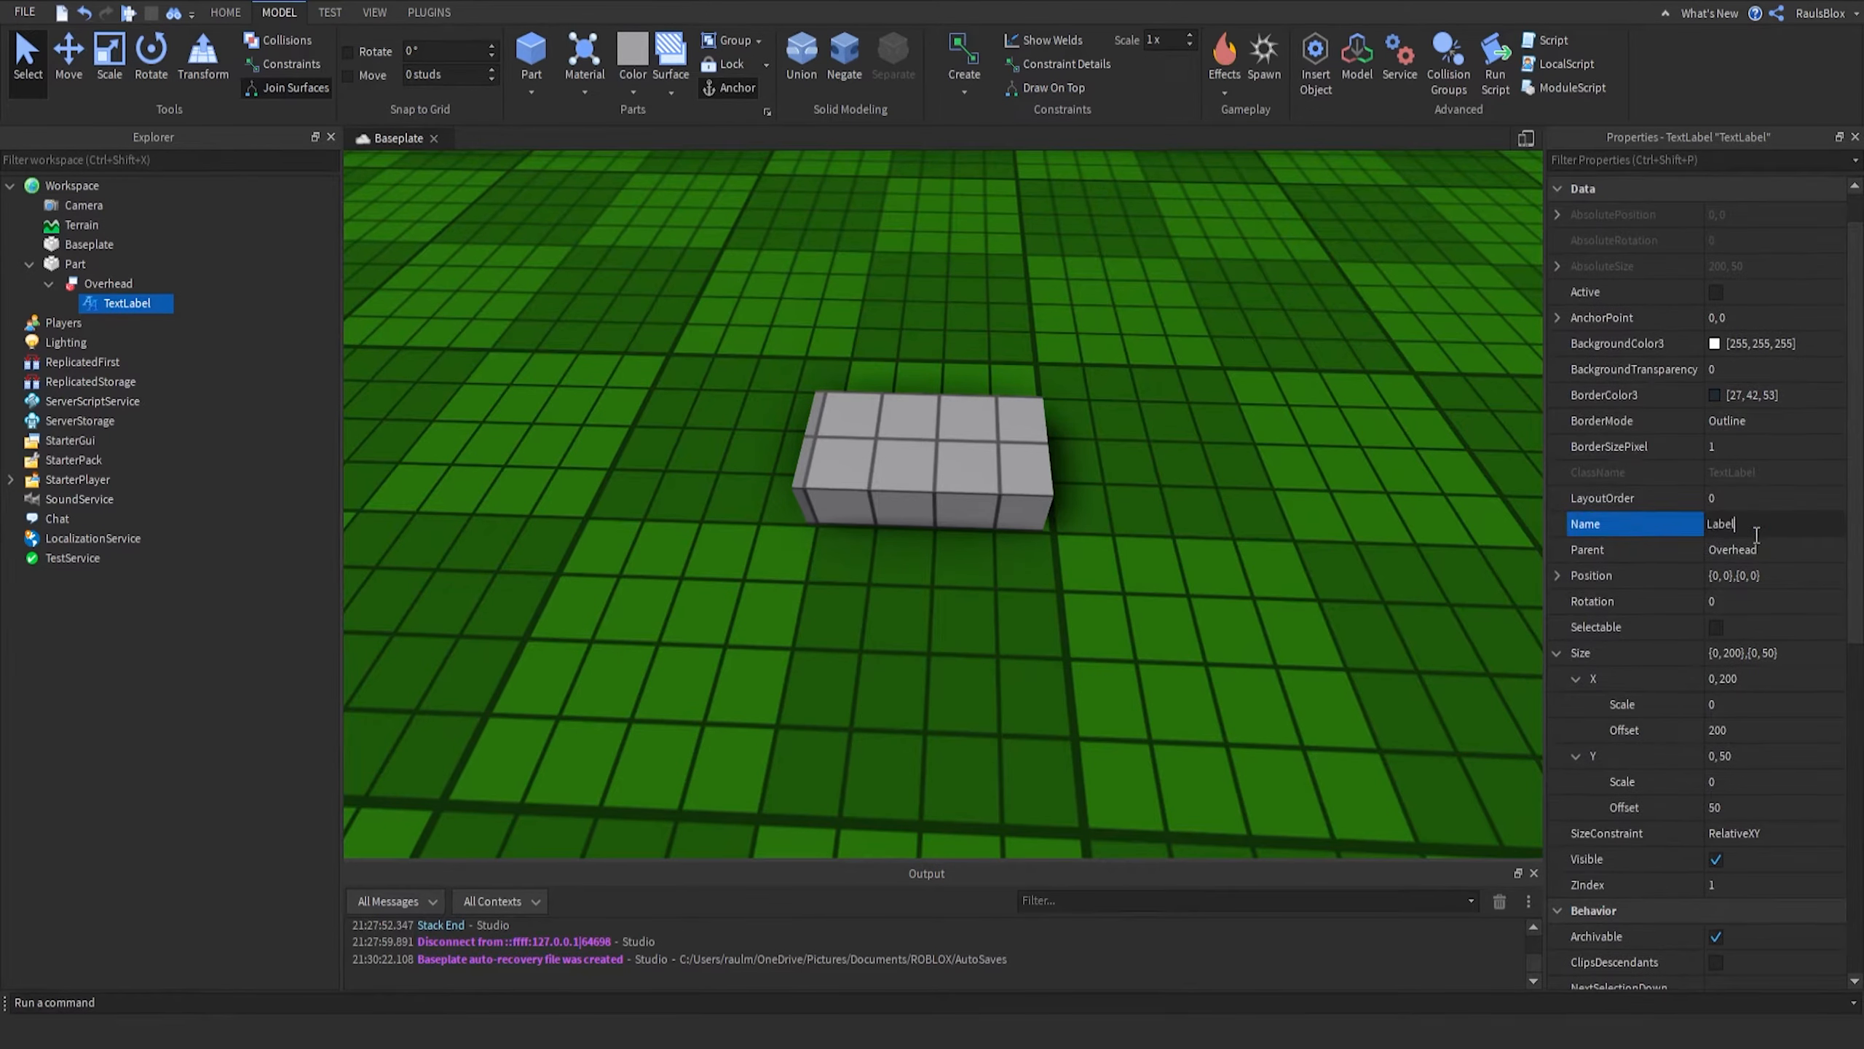
key(Return)
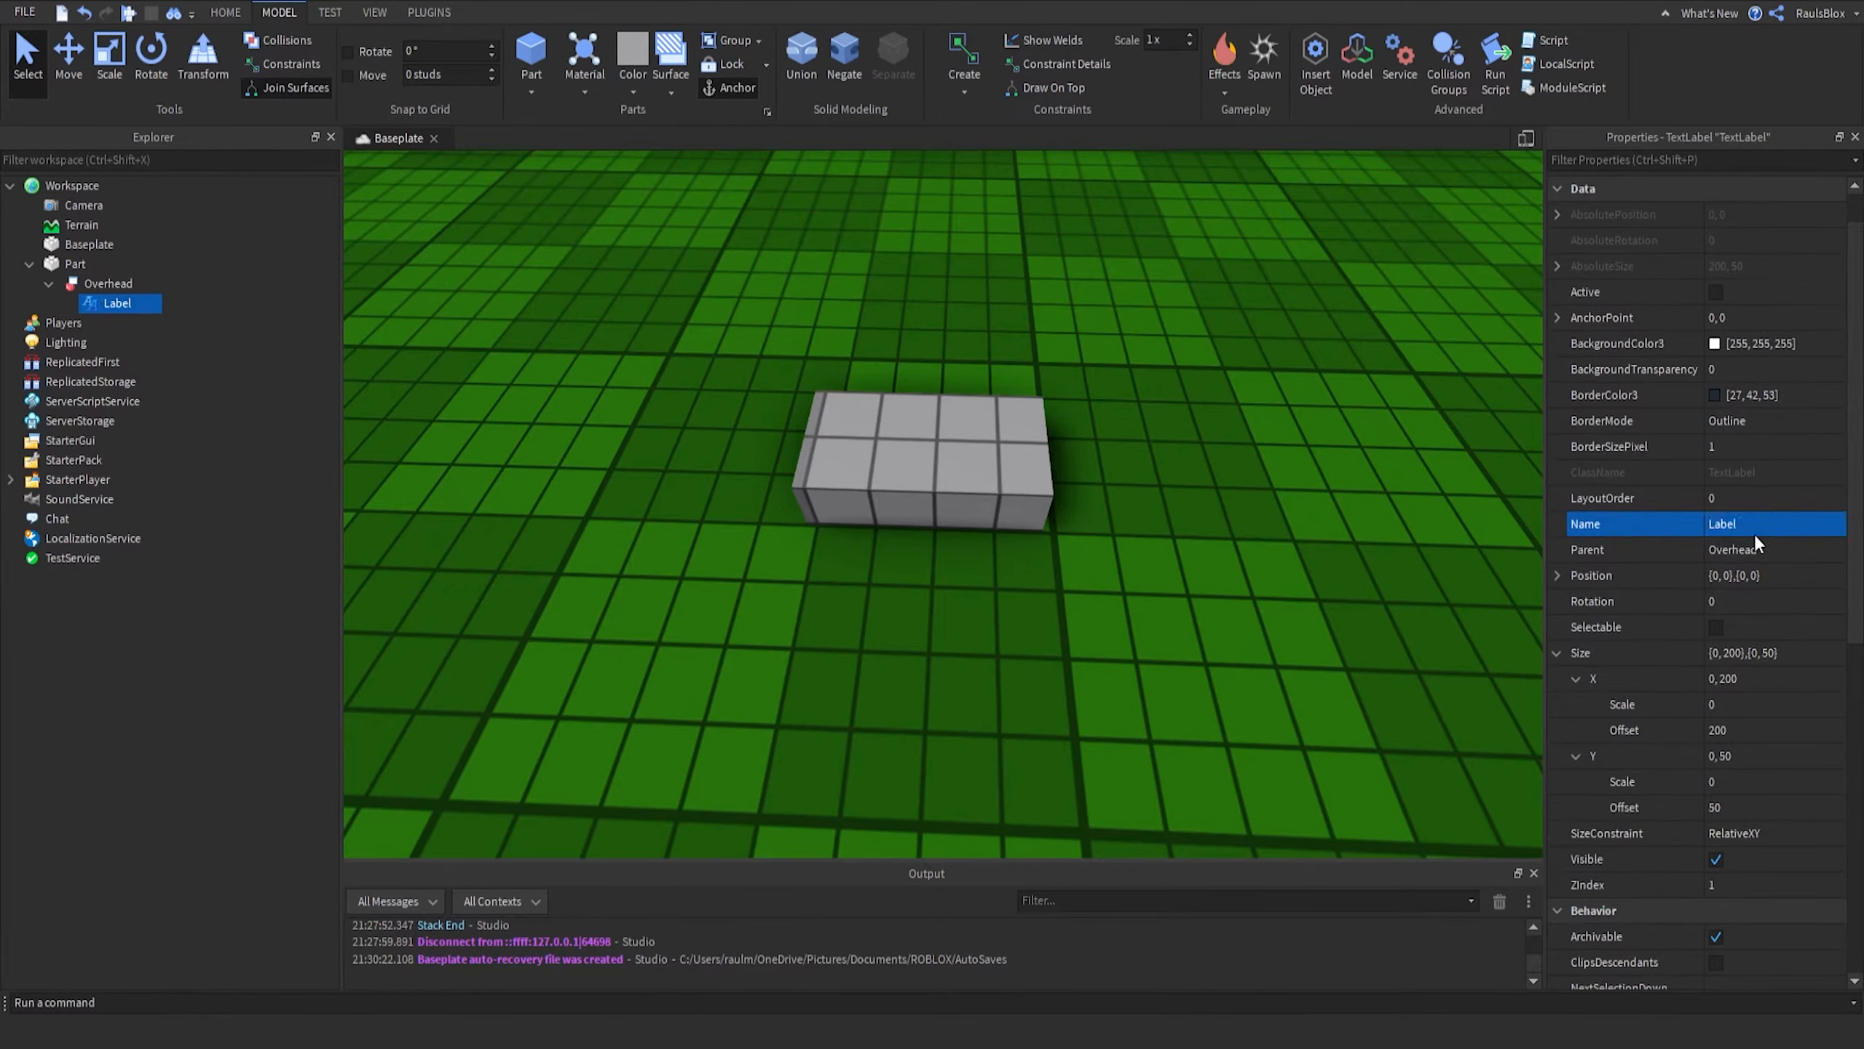
- Fly the viewport camera around the part to look for the billboard label
click(883, 262)
right_drag(1160, 347, 1023, 437)
key(w)
key(s)
key(w)
key(w)
key(w)
key(s)
key(w)
click(1011, 712)
right_drag(1124, 402, 1124, 402)
key(s)
key(w)
right_drag(549, 397, 549, 397)
- Enable AlwaysOnTop on the Overhead BillboardGui
click(78, 283)
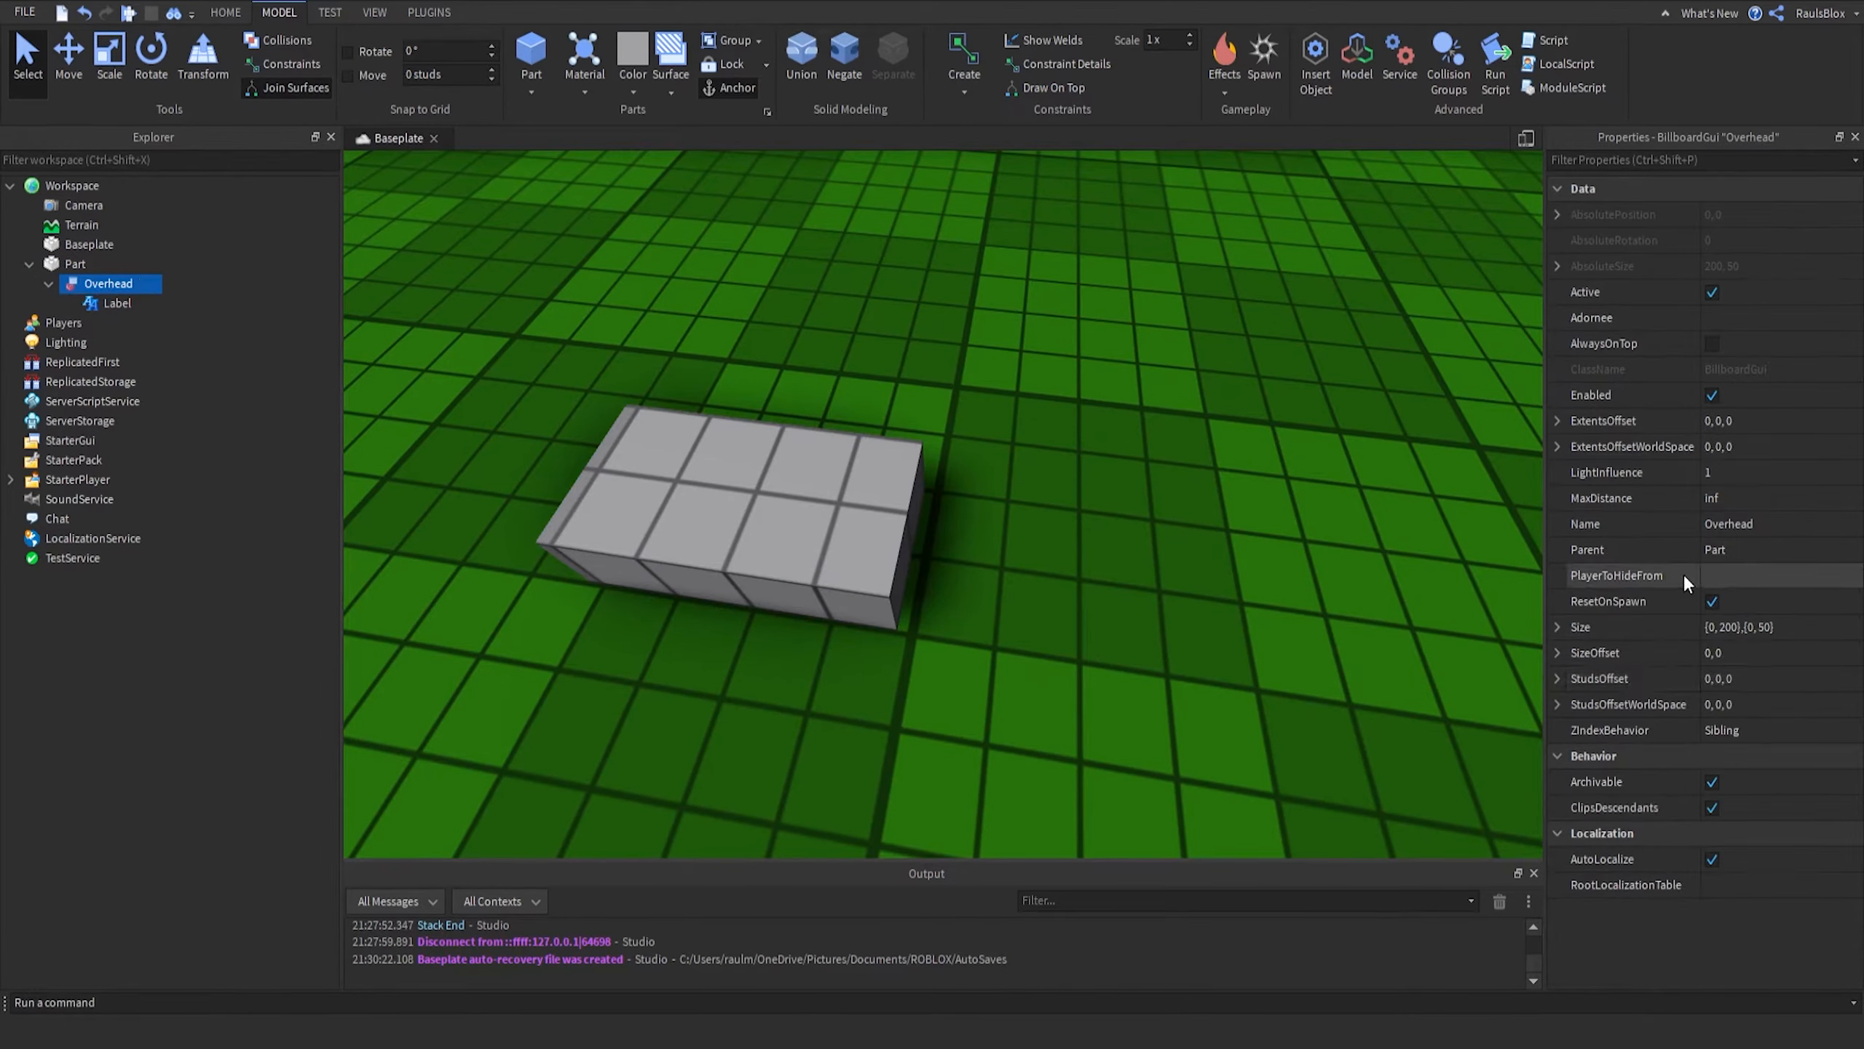
click(1711, 343)
right_drag(1089, 467, 1123, 482)
scroll(1090, 469, down, 8)
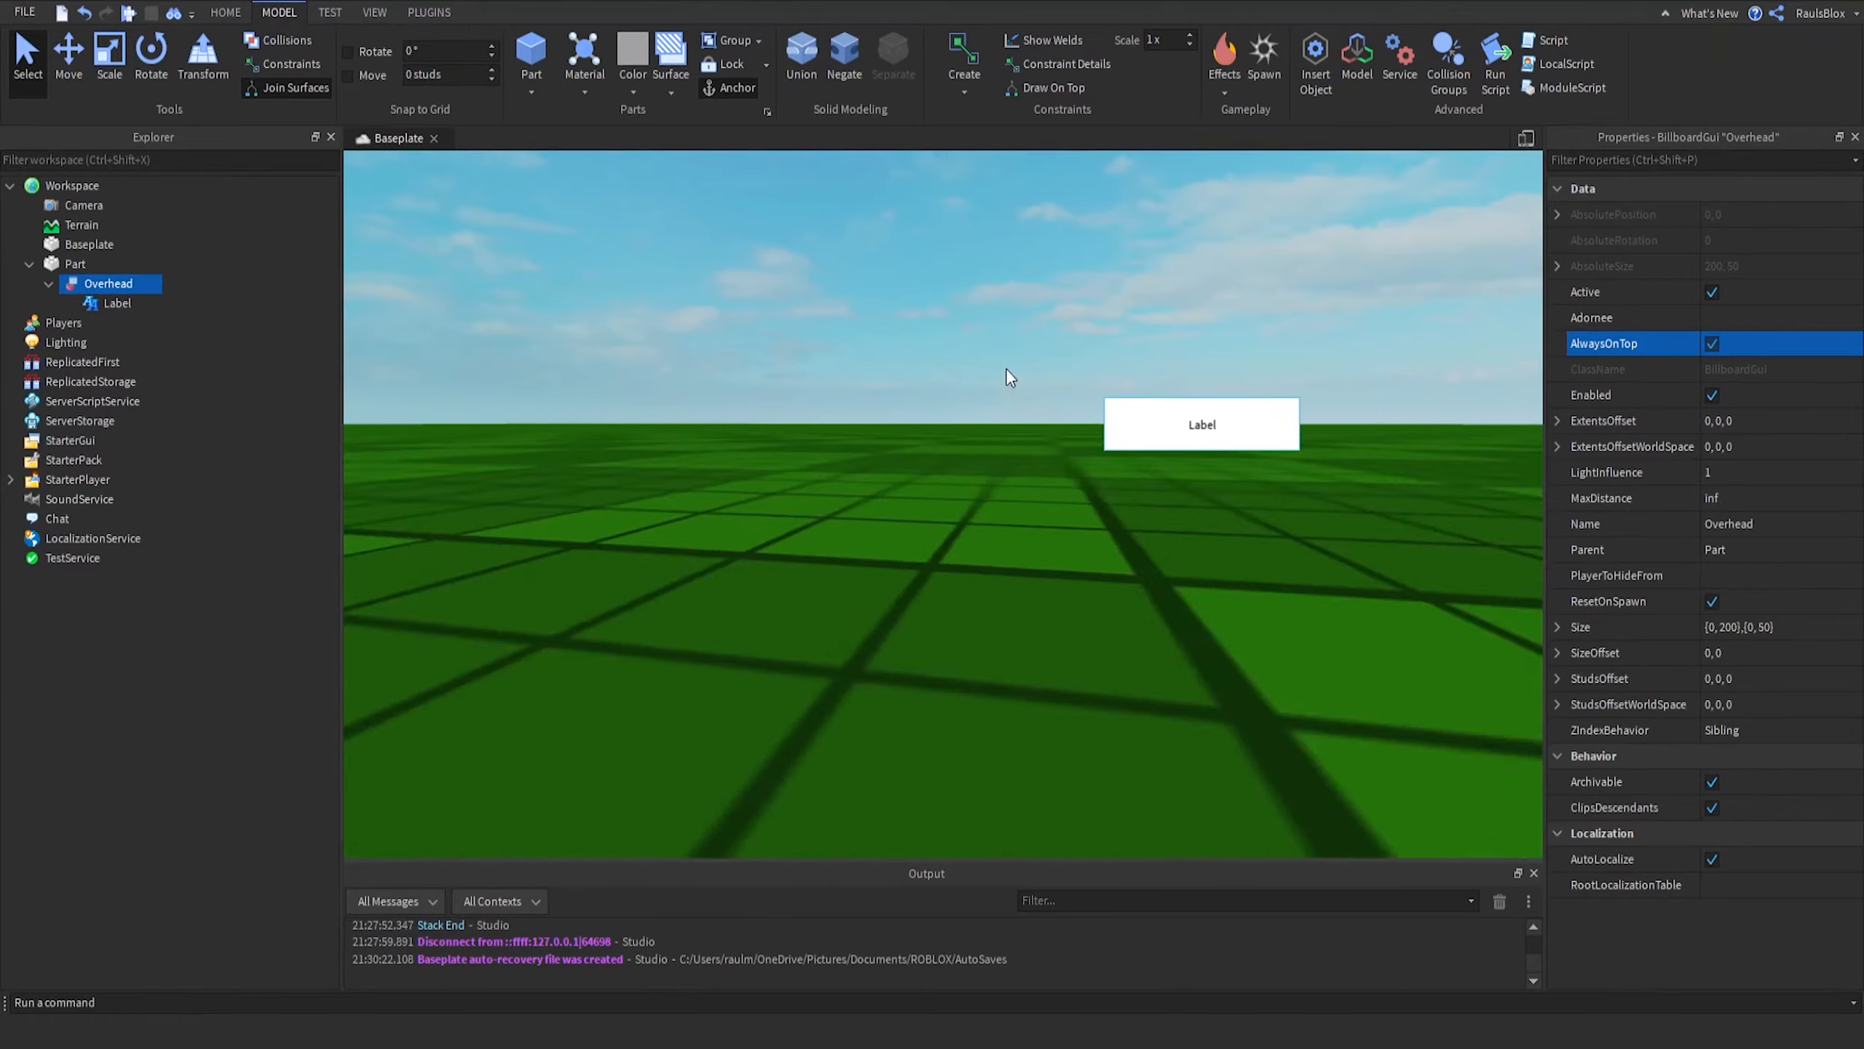
- Inspect the label and the part from different camera angles in the viewport
key(f)
click(1180, 492)
right_drag(1089, 402, 1089, 402)
scroll(1089, 402, down, 3)
scroll(1089, 403, up, 3)
scroll(1090, 403, down, 5)
scroll(1090, 402, up, 8)
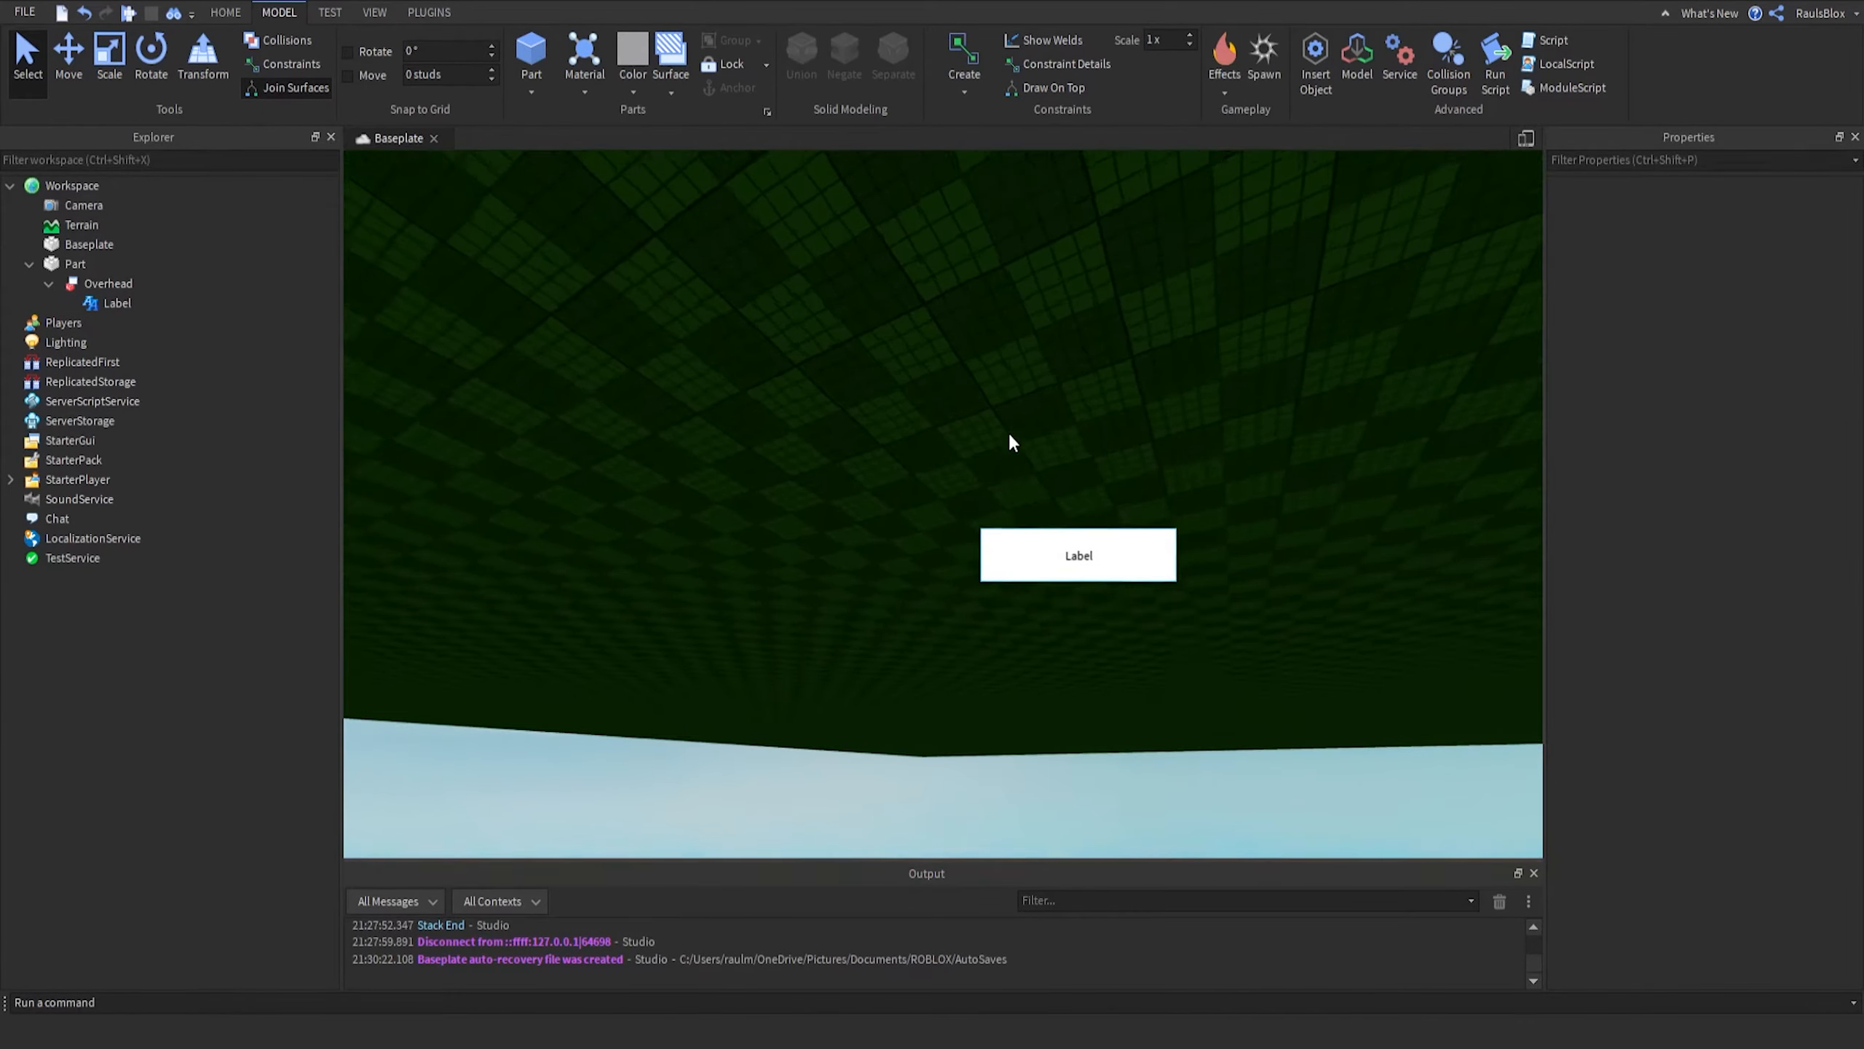
key(w)
right_drag(1008, 459, 1006, 458)
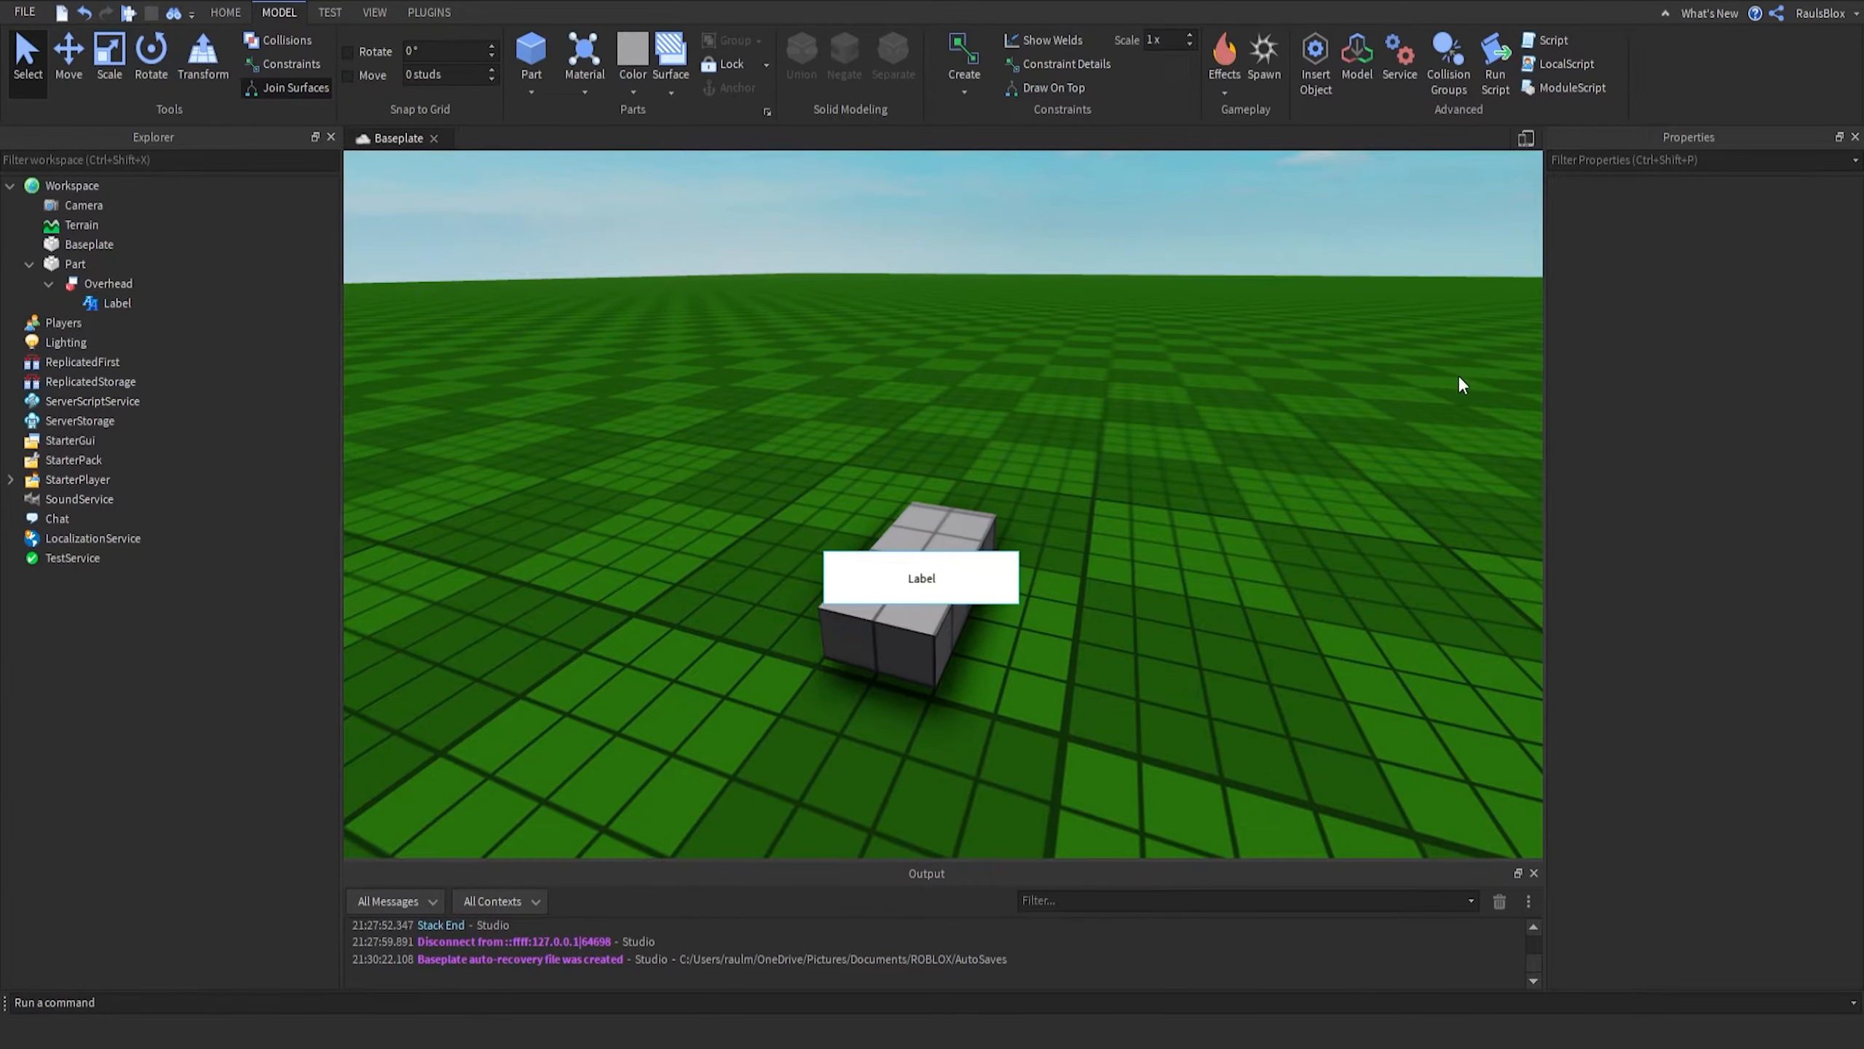
- Set the Overhead BillboardGui's StudsOffset Y value to 3
click(87, 285)
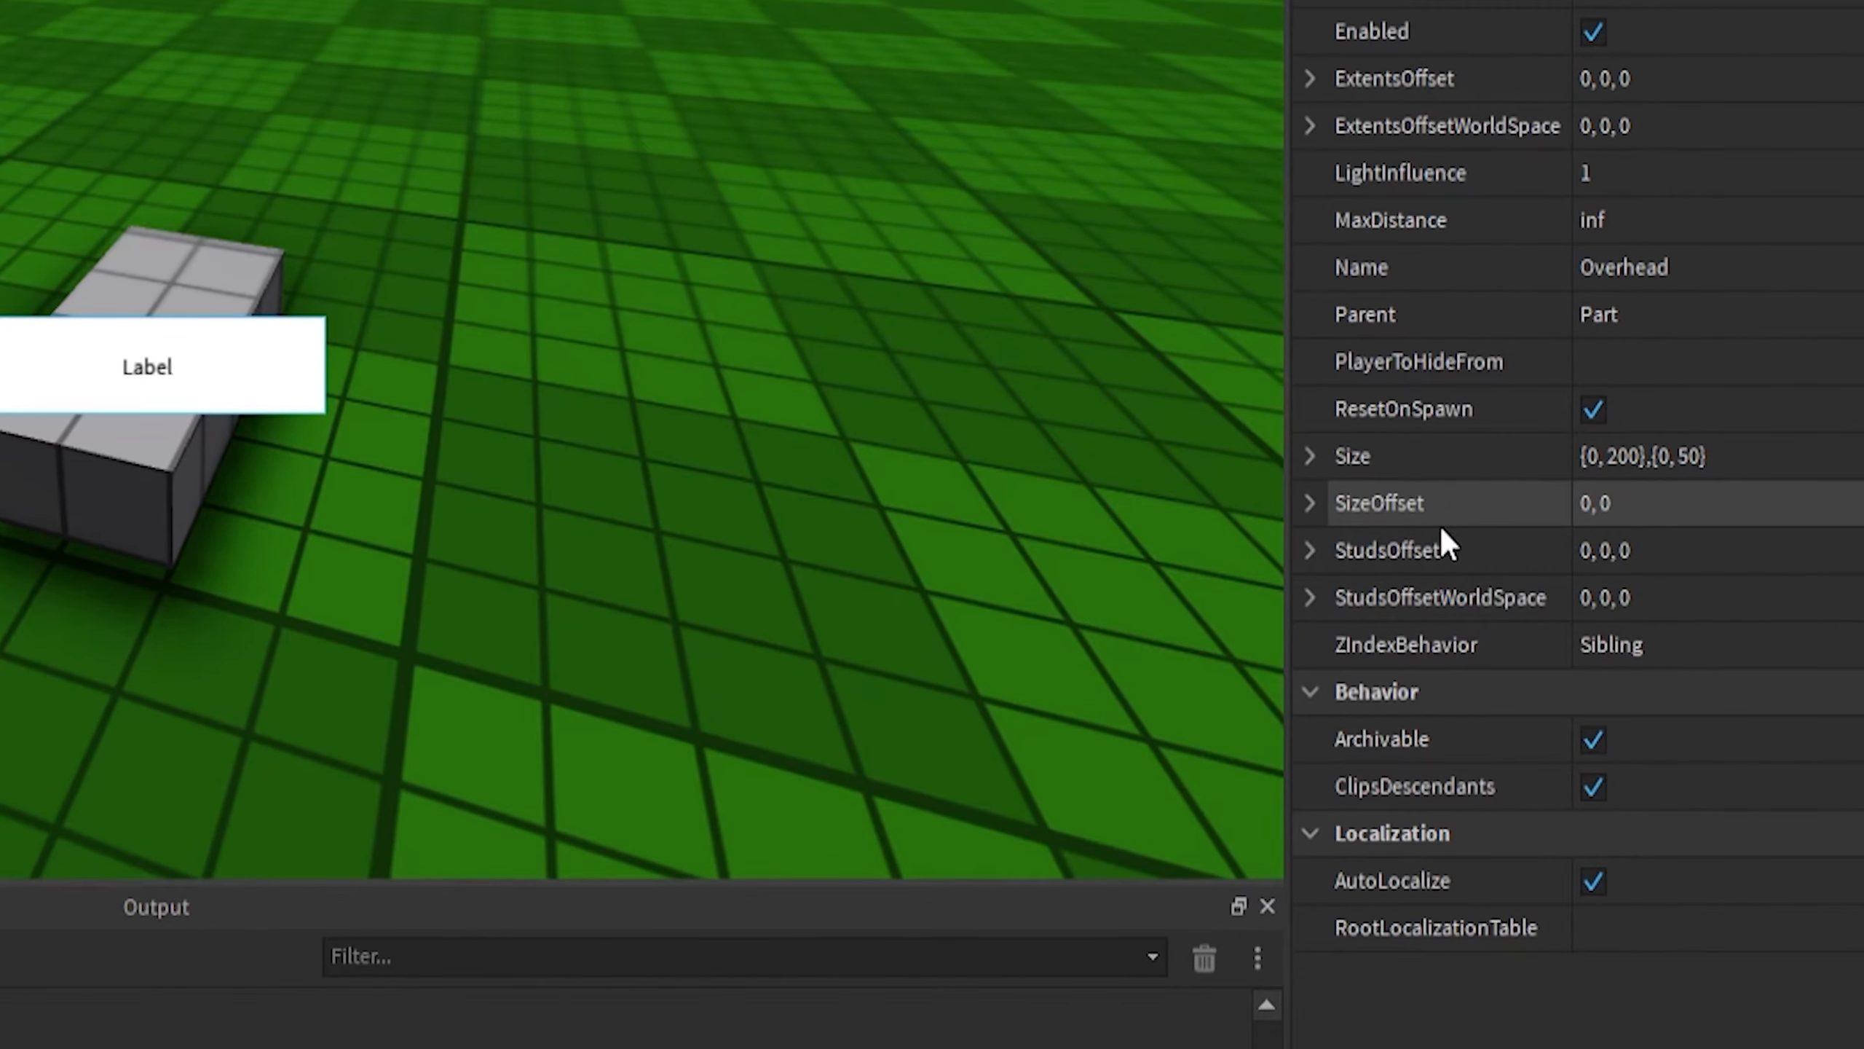
click(1308, 545)
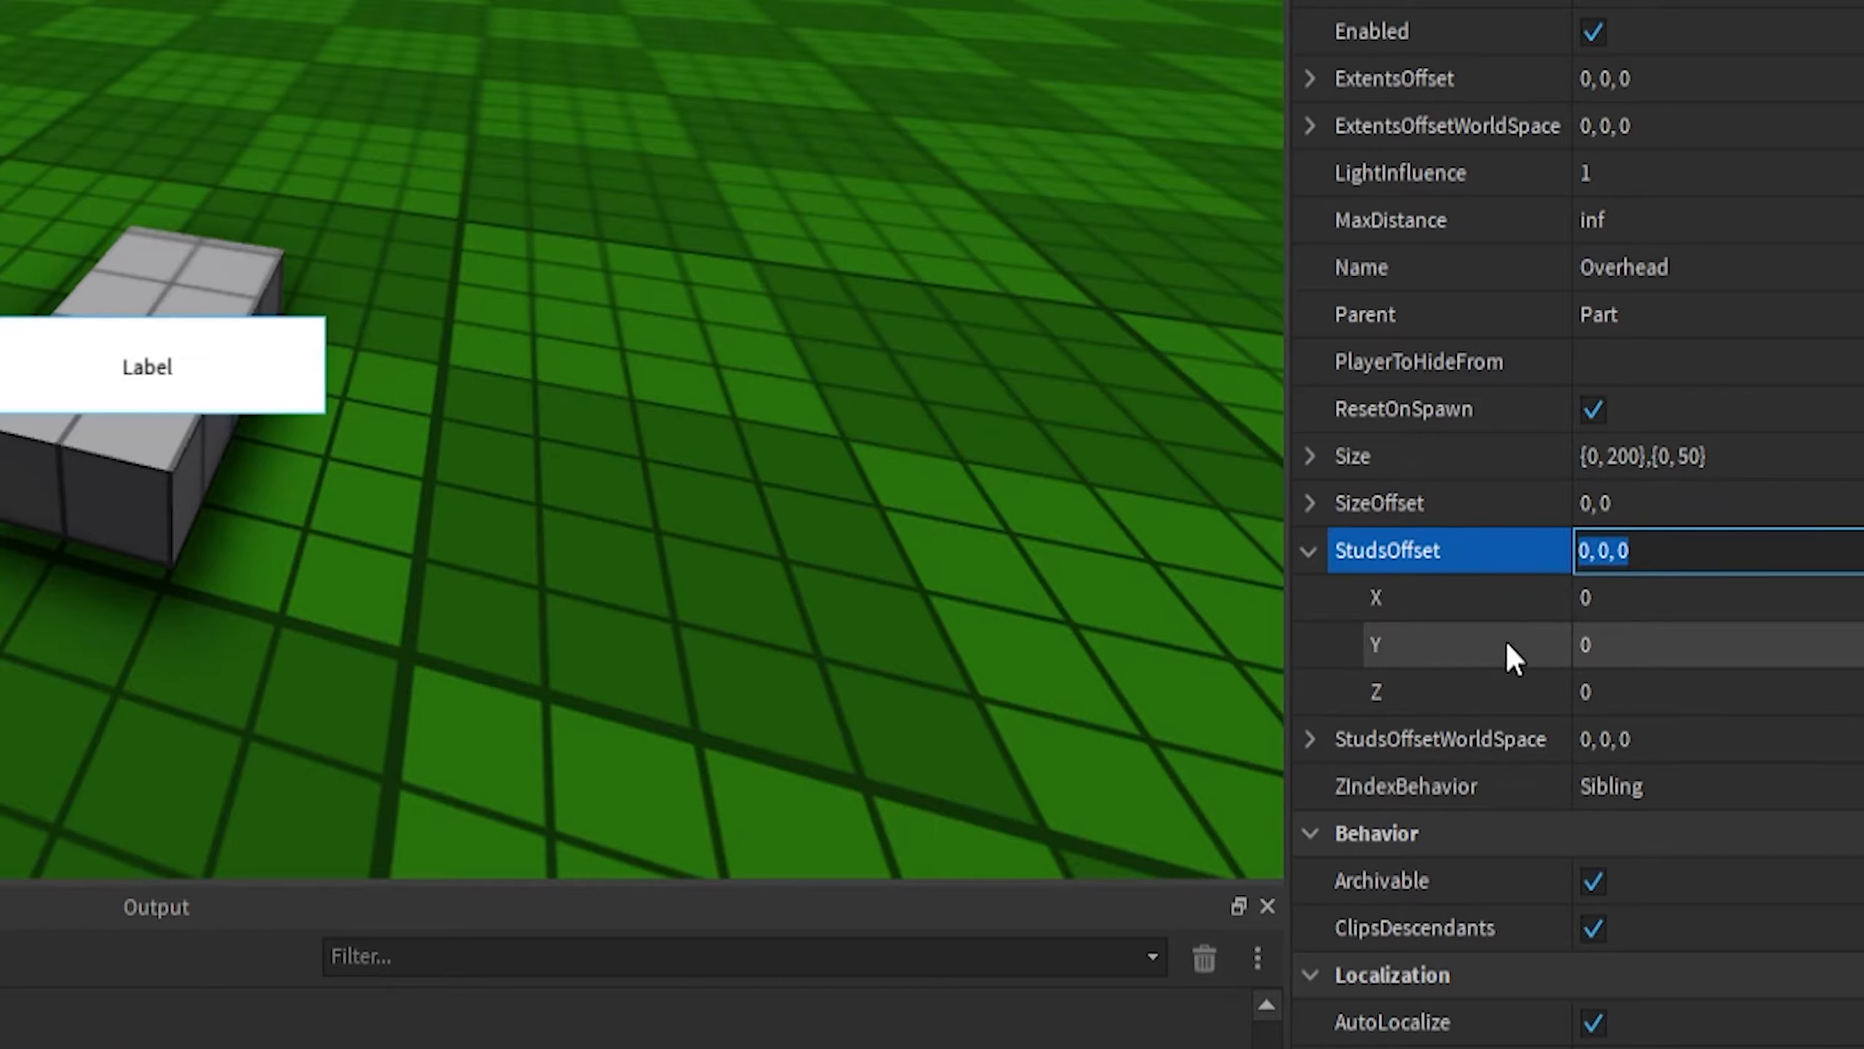
click(1637, 651)
text(3)
key(Return)
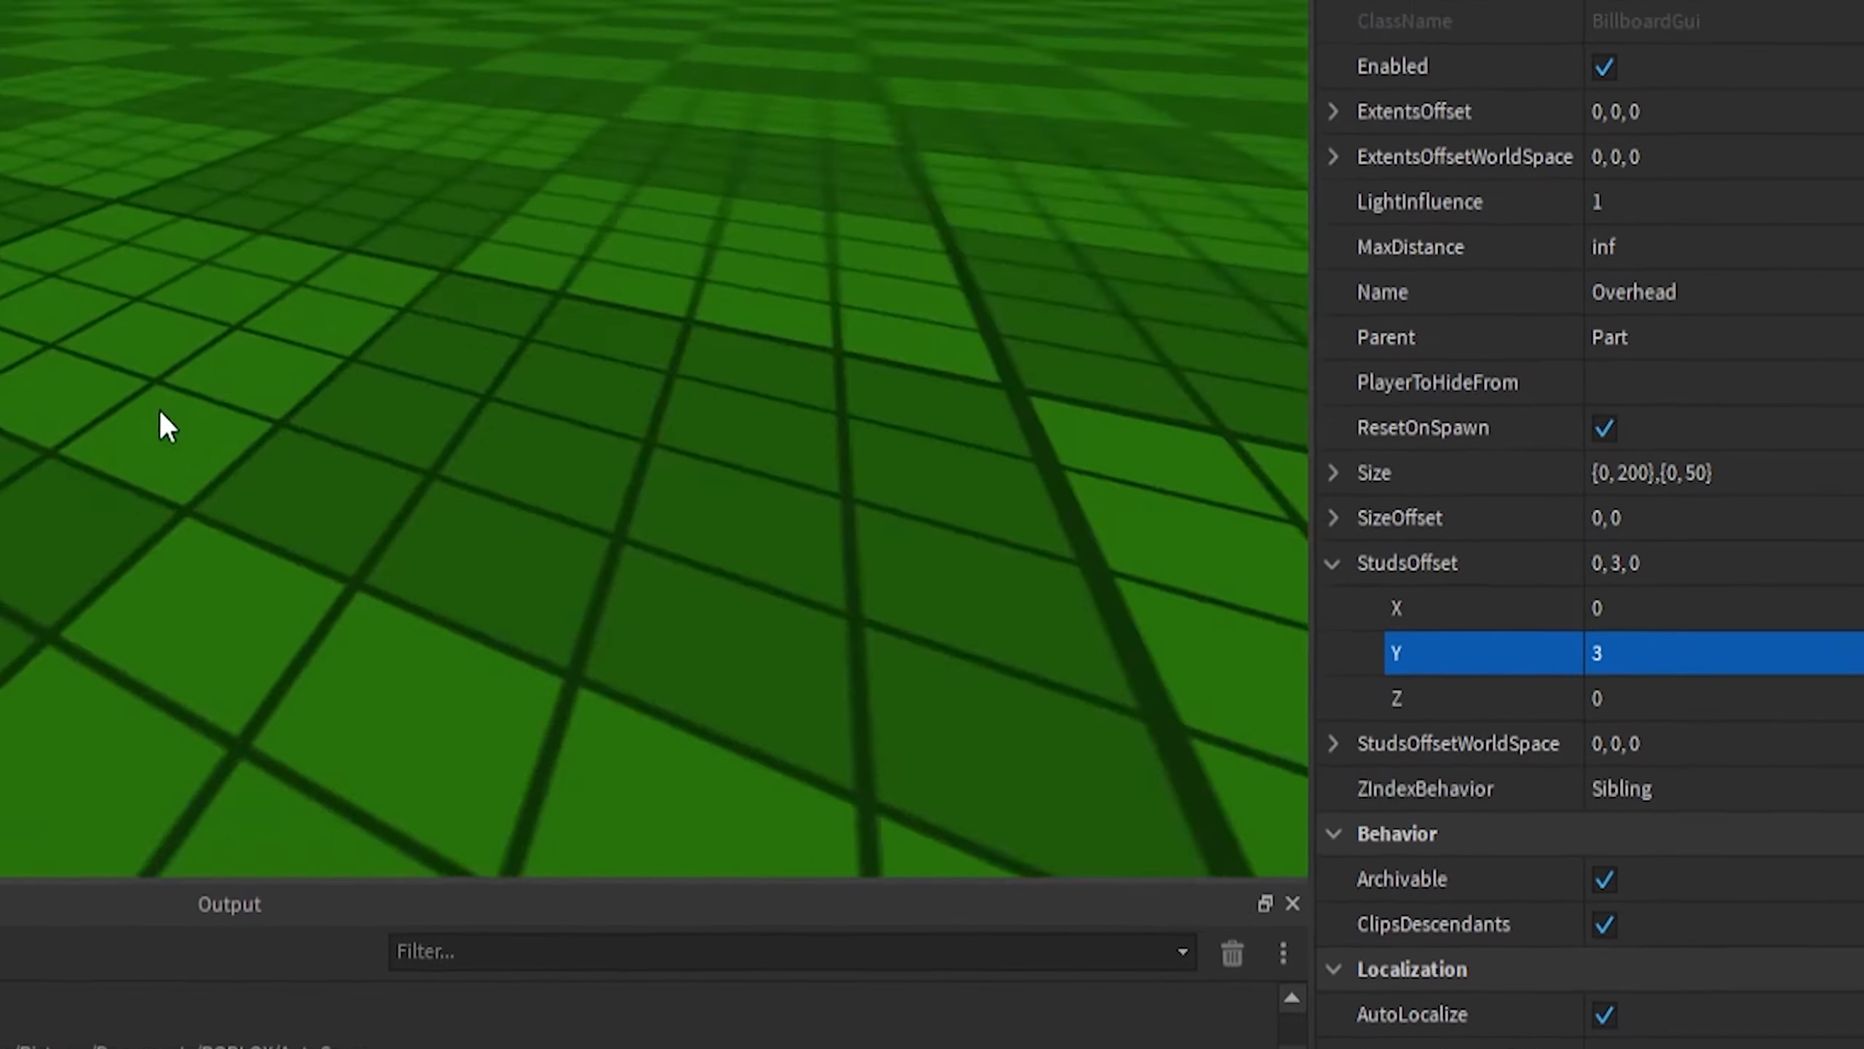
- Move the part to a different spot on the baseplate
right_drag(160, 410, 146, 381)
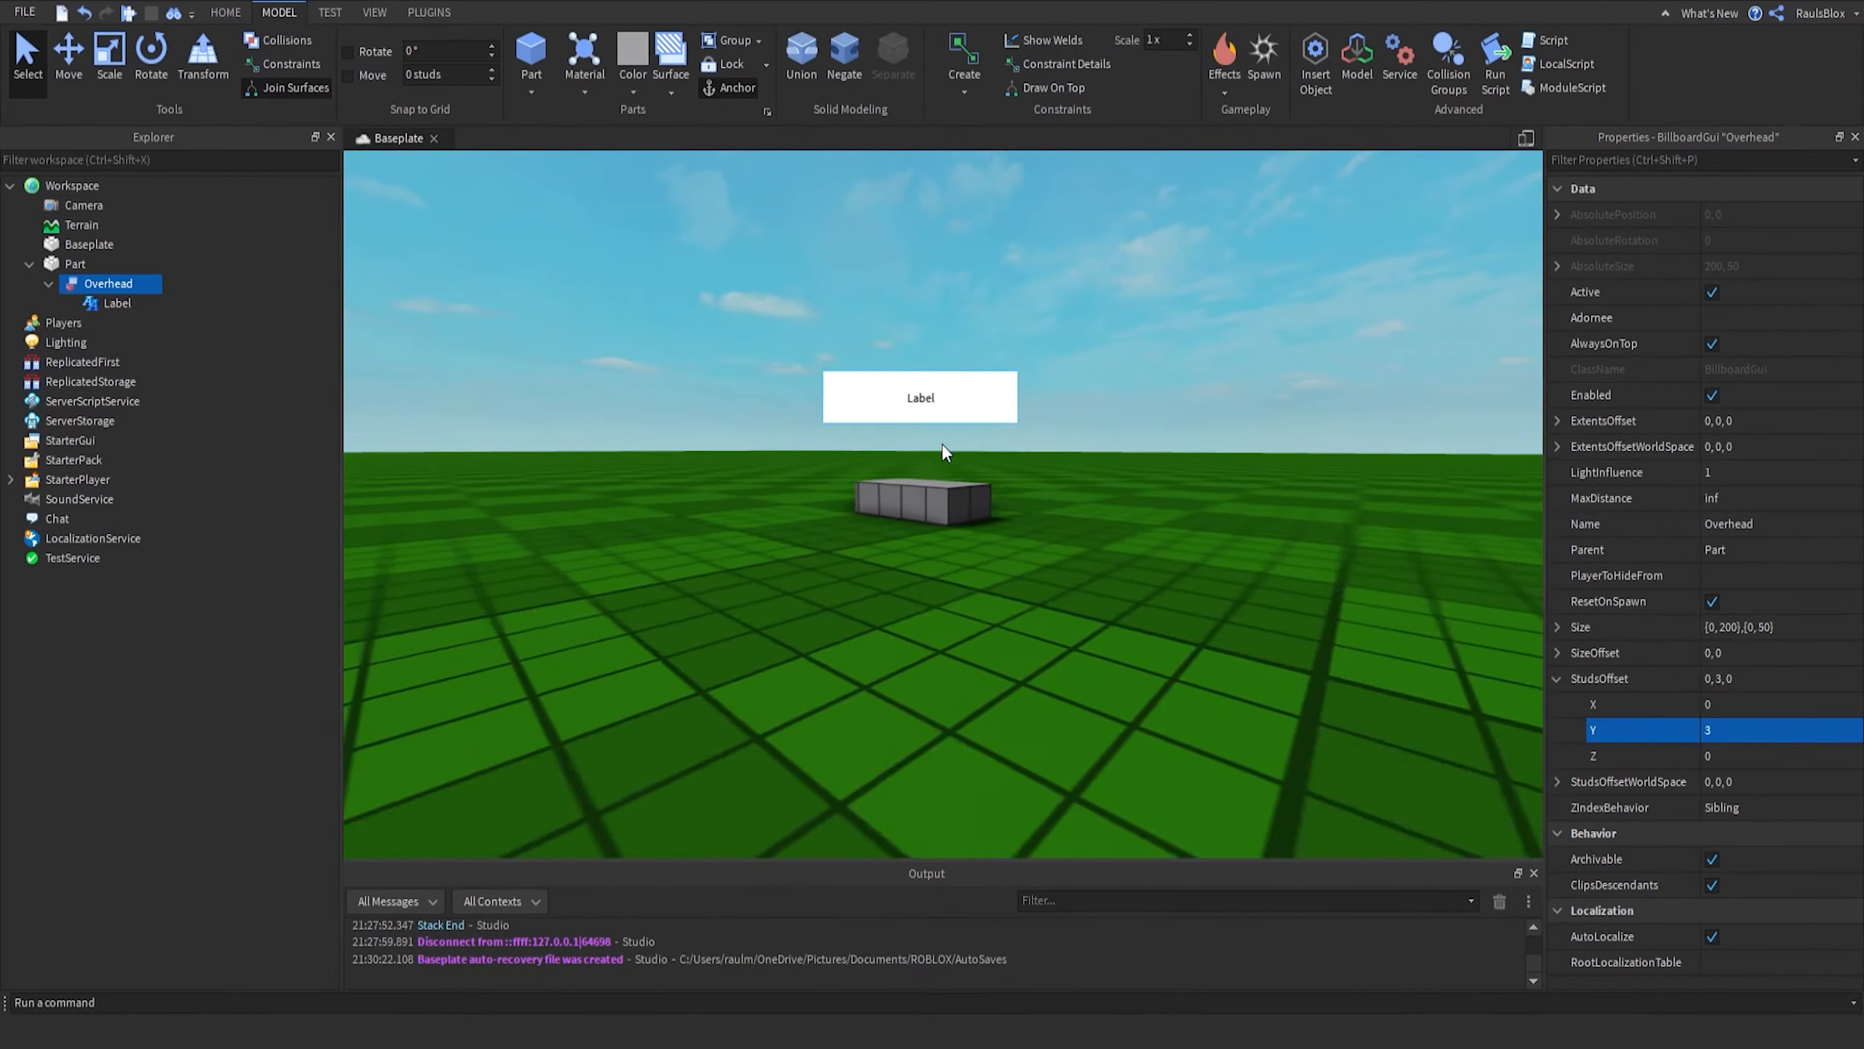
right_drag(256, 150, 76, 224)
drag(865, 481, 909, 536)
right_drag(908, 536, 909, 540)
scroll(909, 540, down, 4)
click(924, 360)
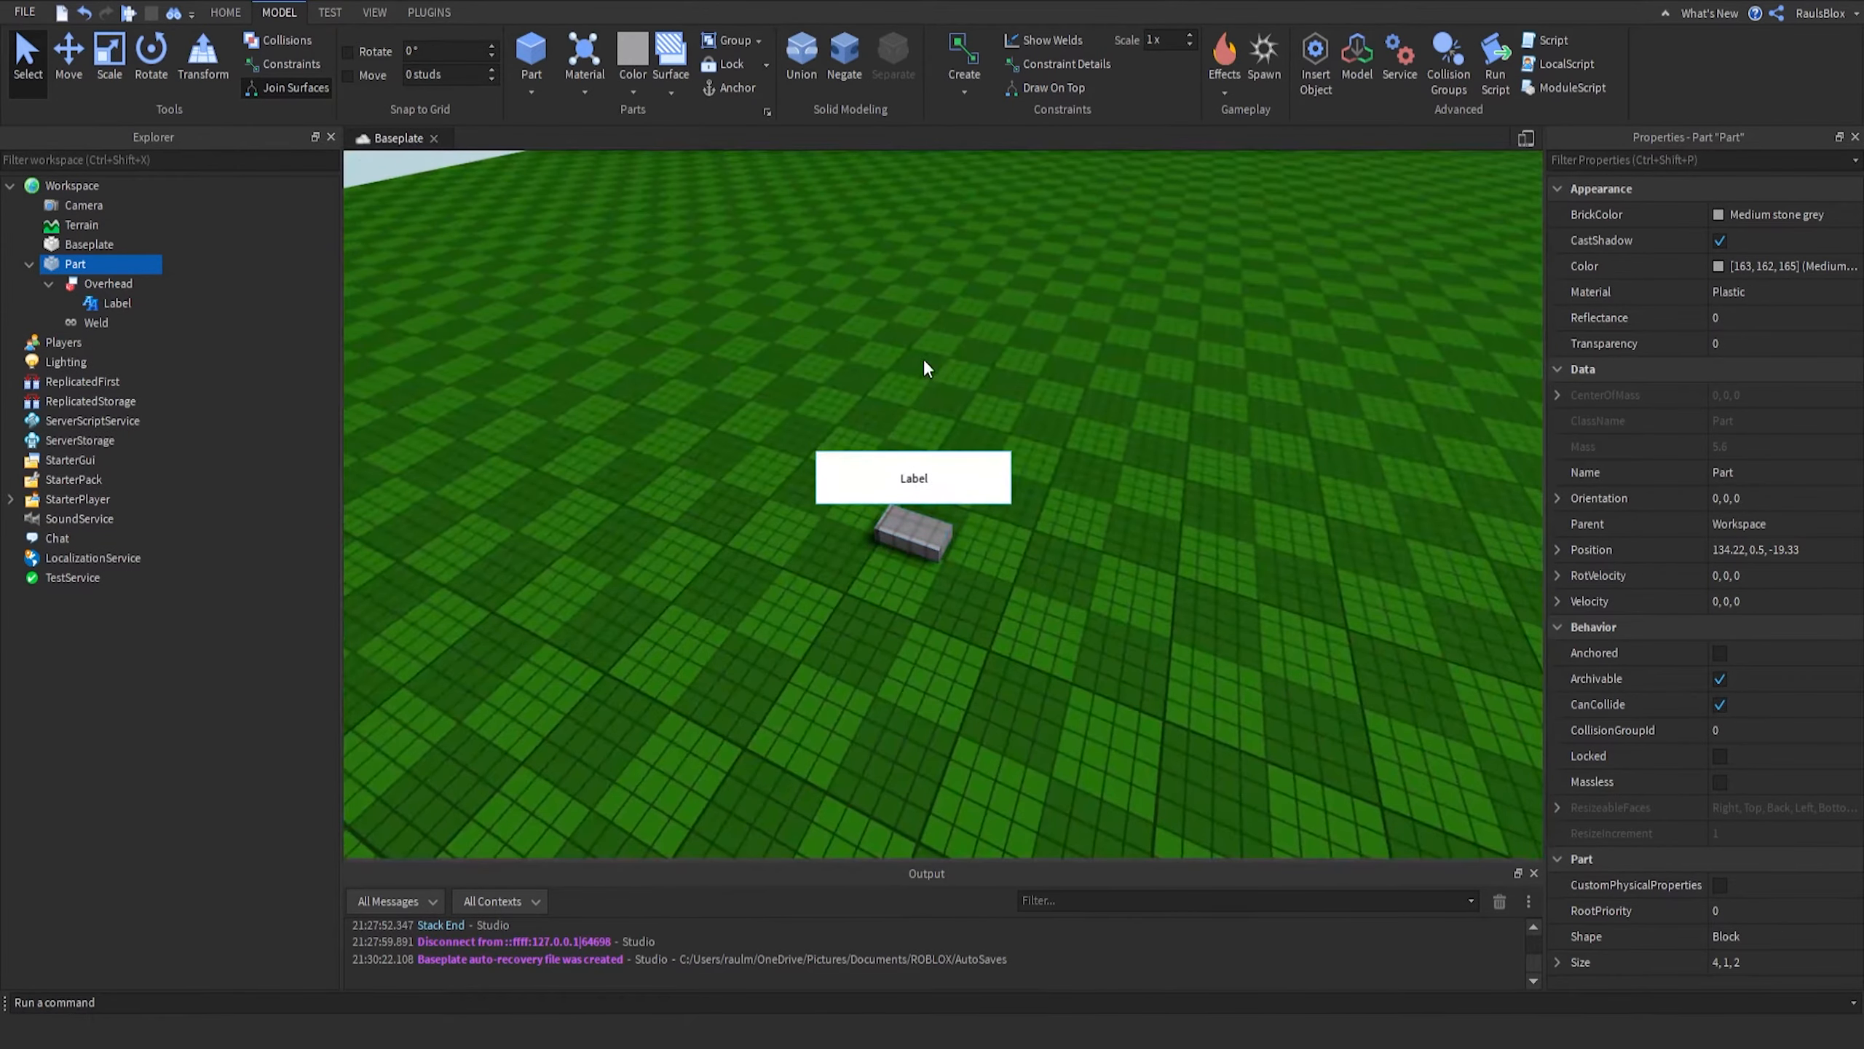
scroll(906, 488, up, 6)
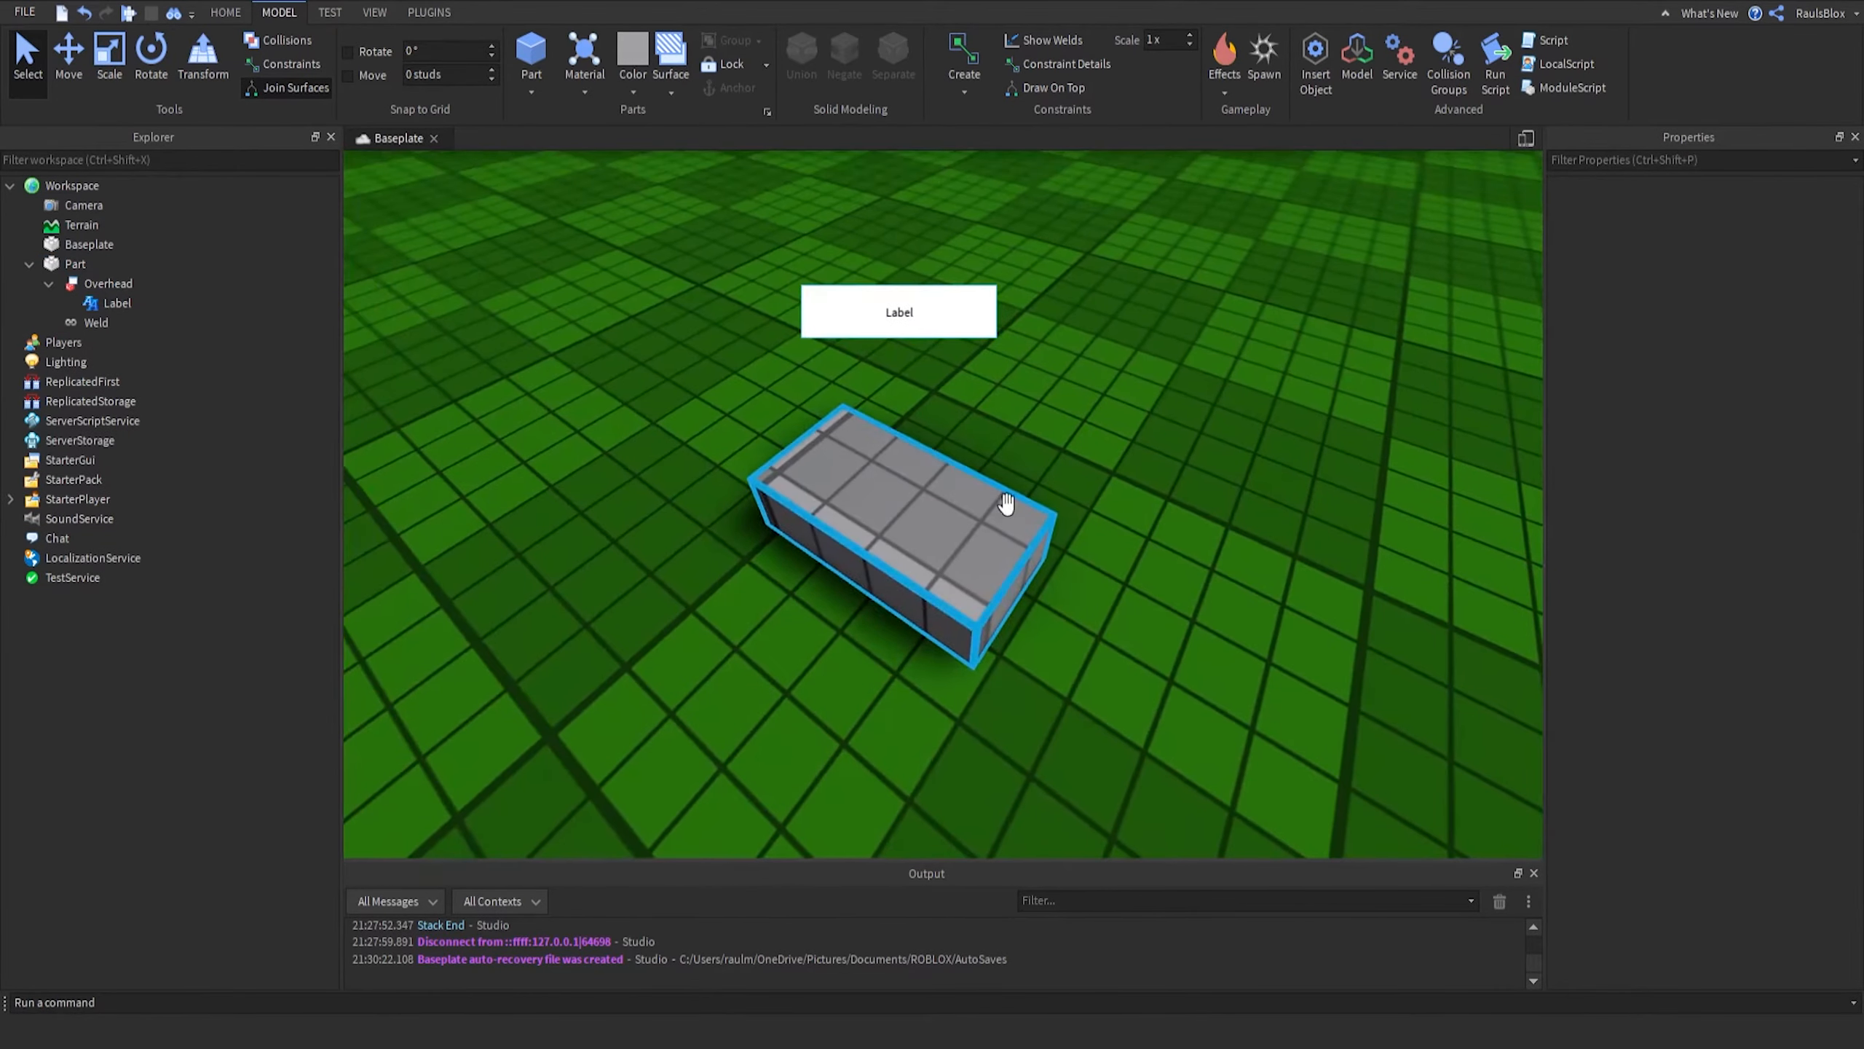
right_drag(958, 443, 958, 442)
scroll(1209, 571, down, 3)
right_drag(1209, 572, 1209, 572)
- Set both the Y and X Offset values of the Overhead BillboardGui's Size to 0
click(103, 285)
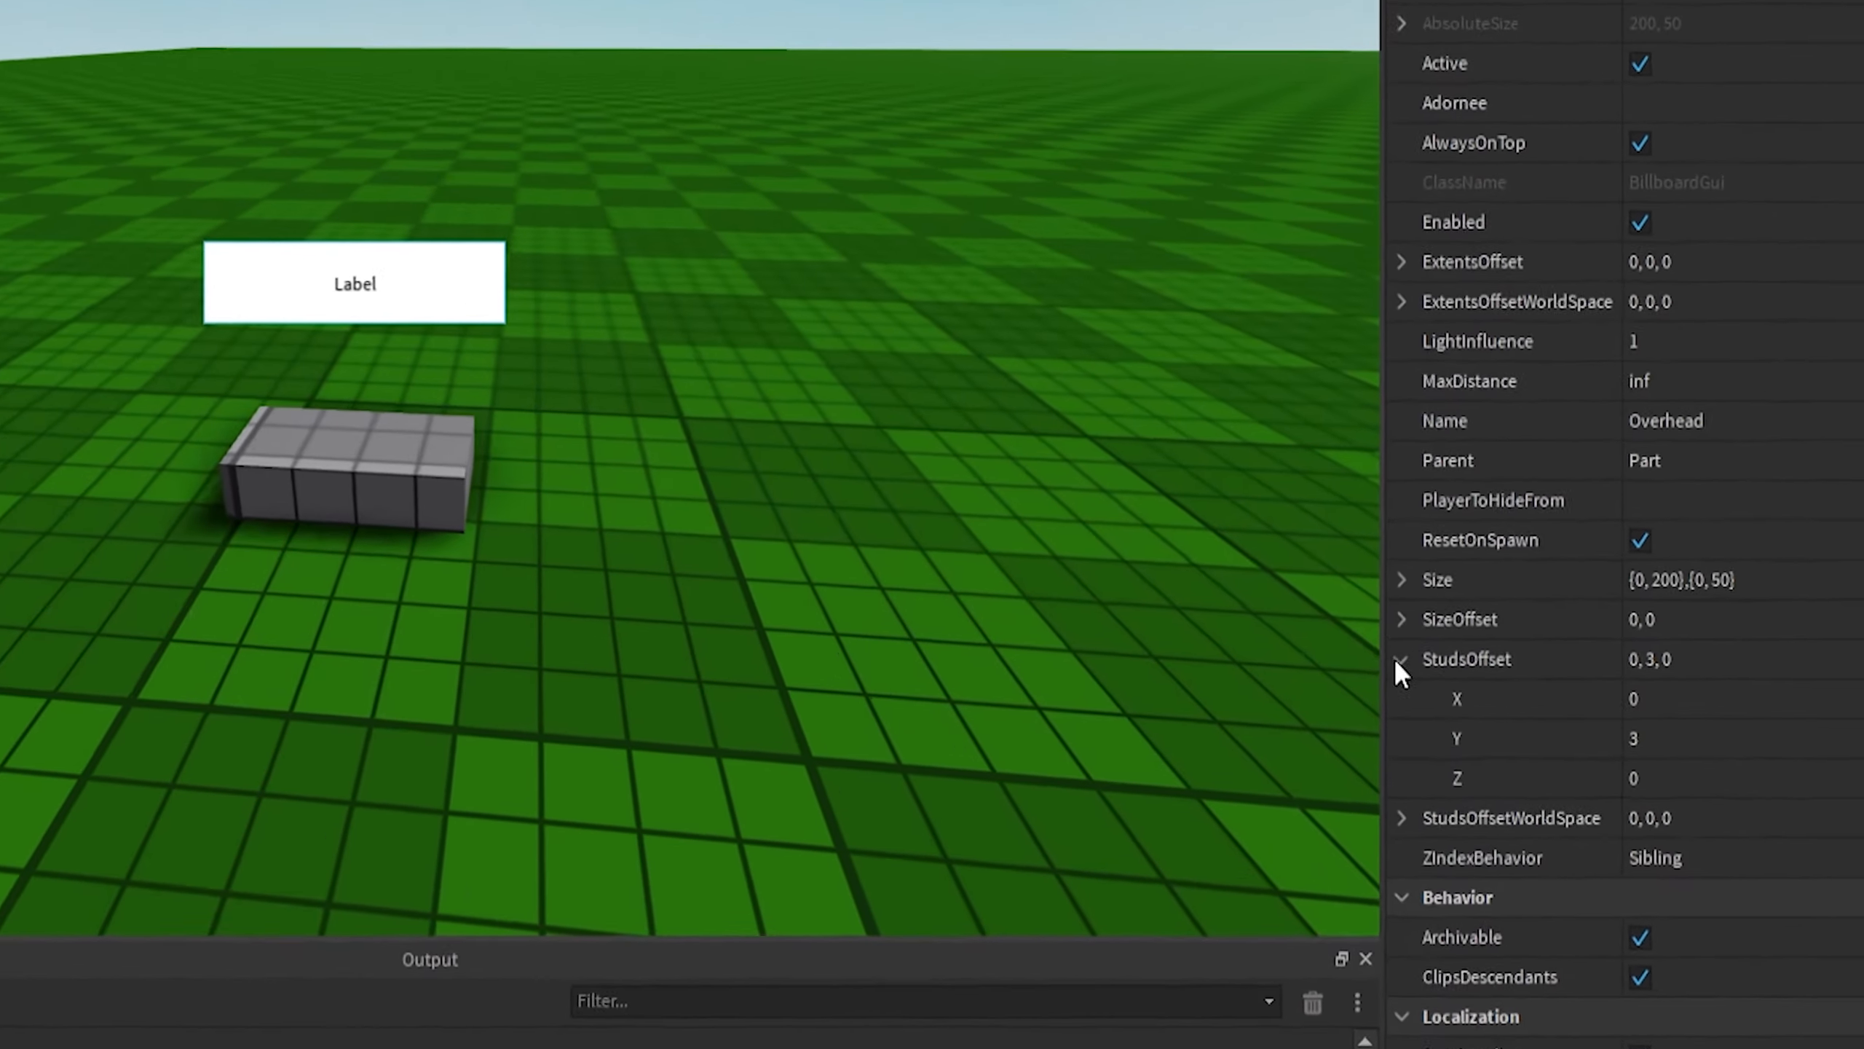
click(1556, 679)
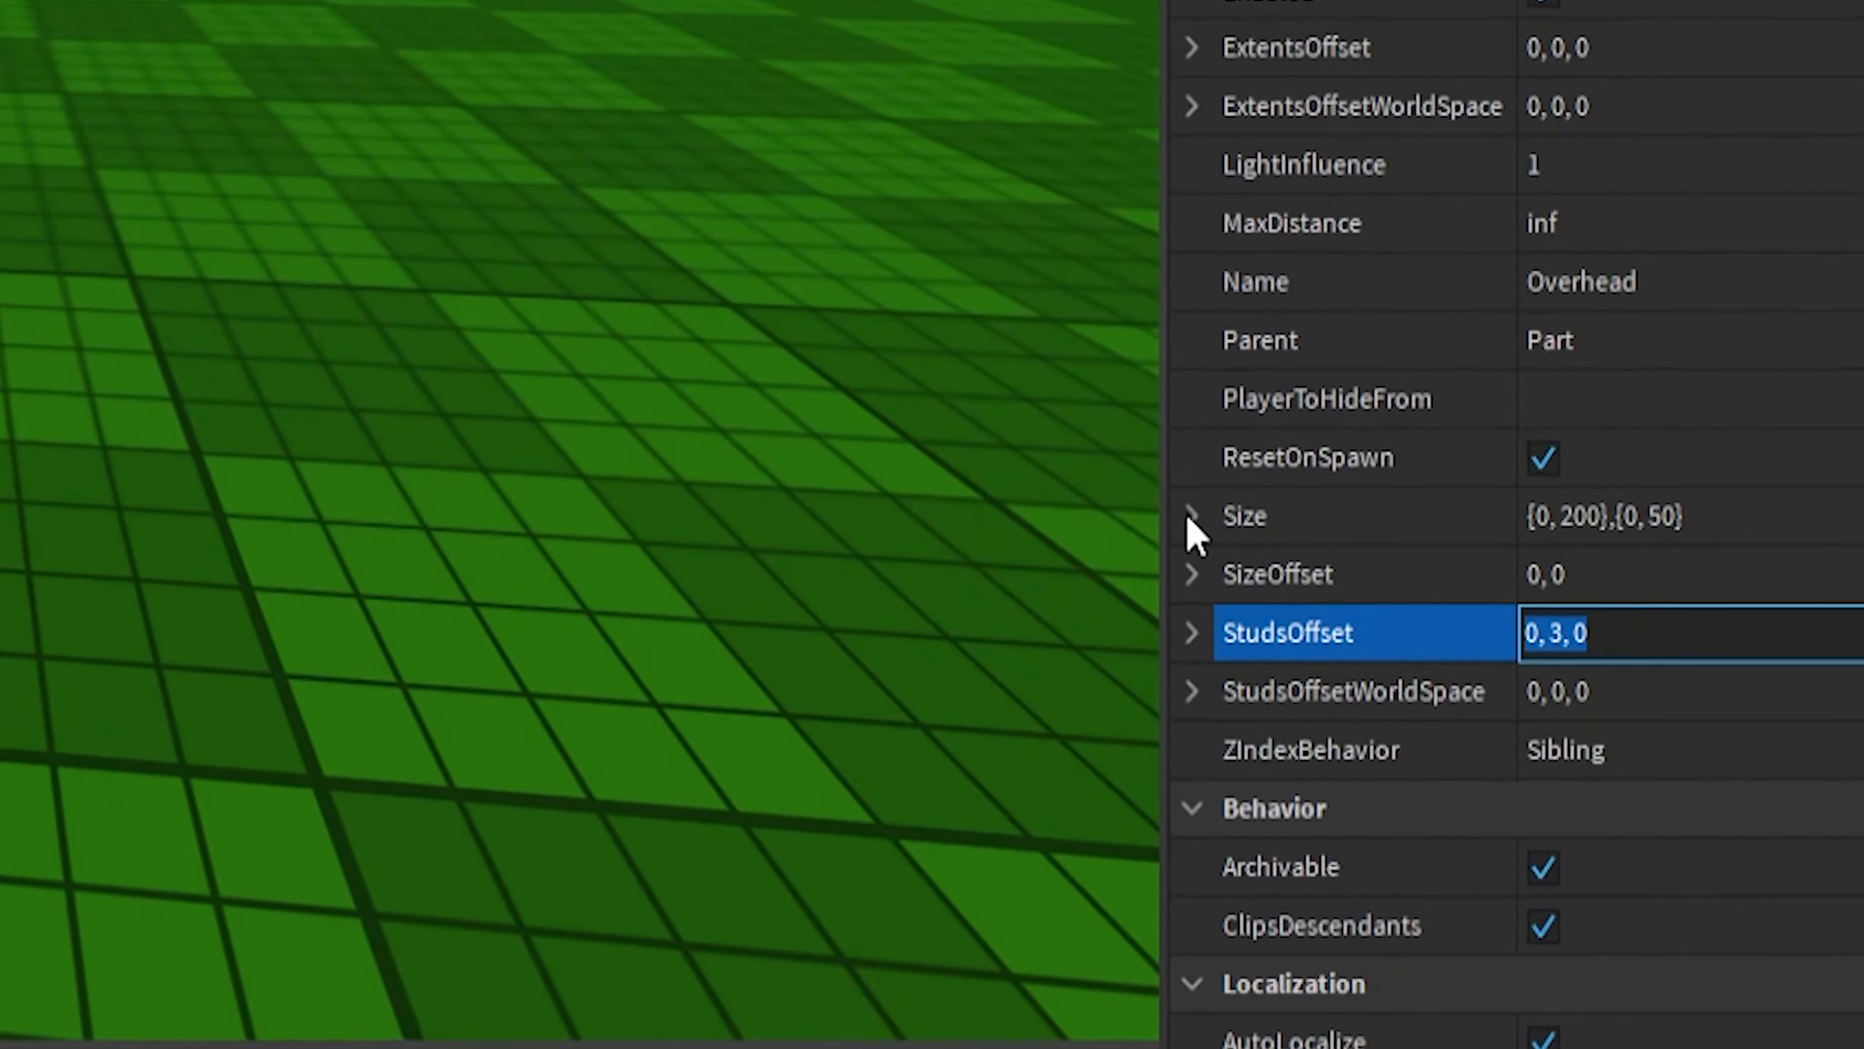
click(1557, 627)
click(1235, 575)
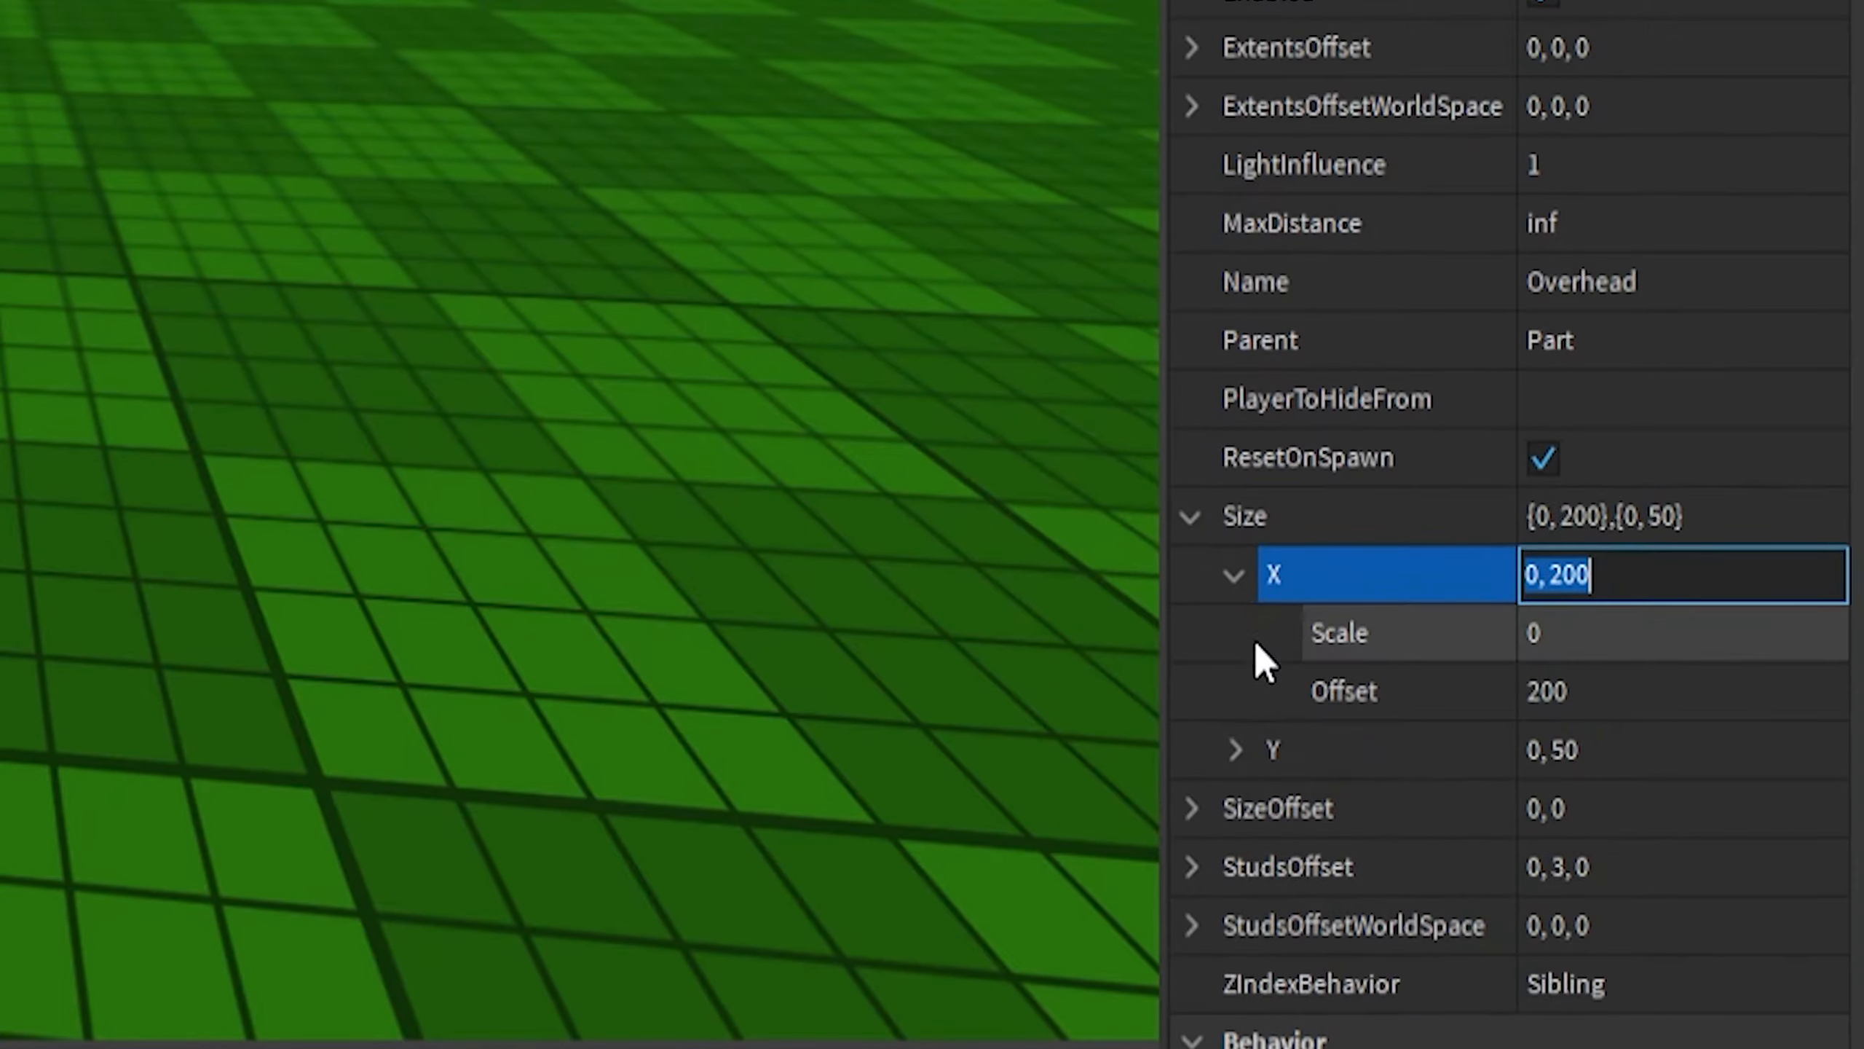
click(1235, 751)
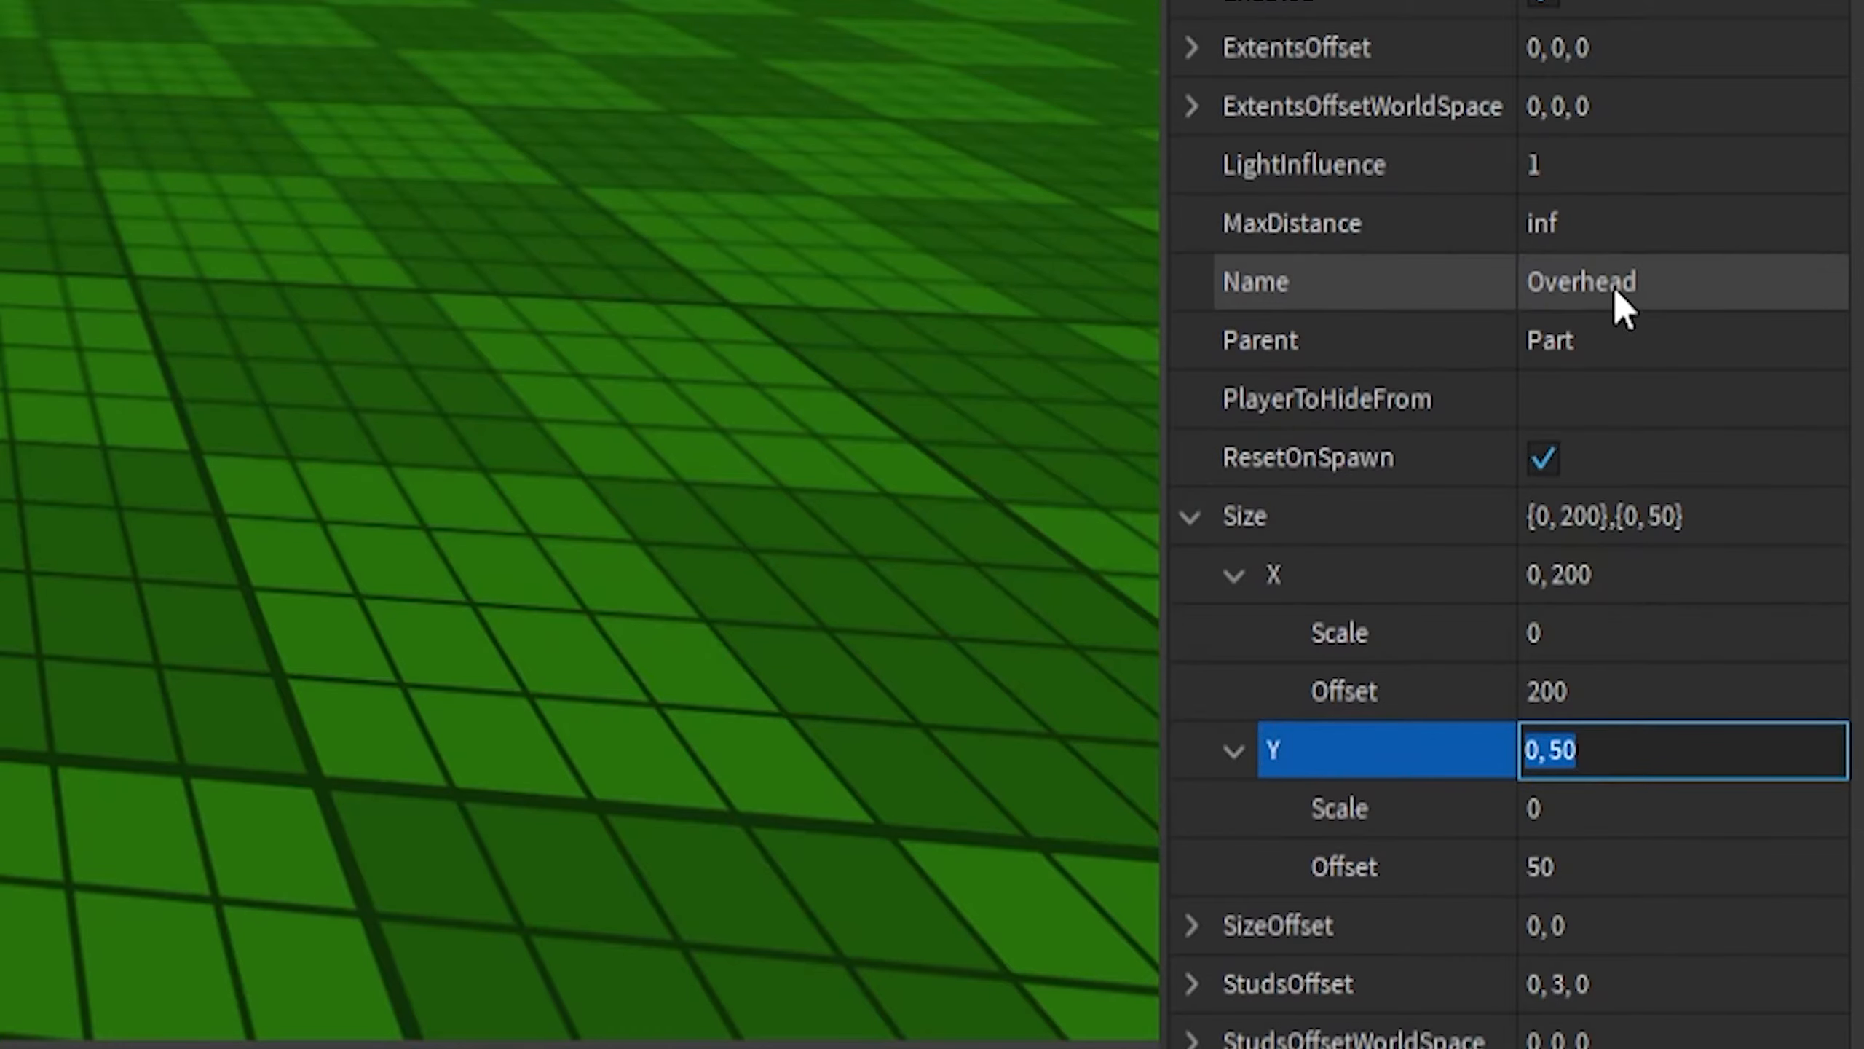
click(1631, 874)
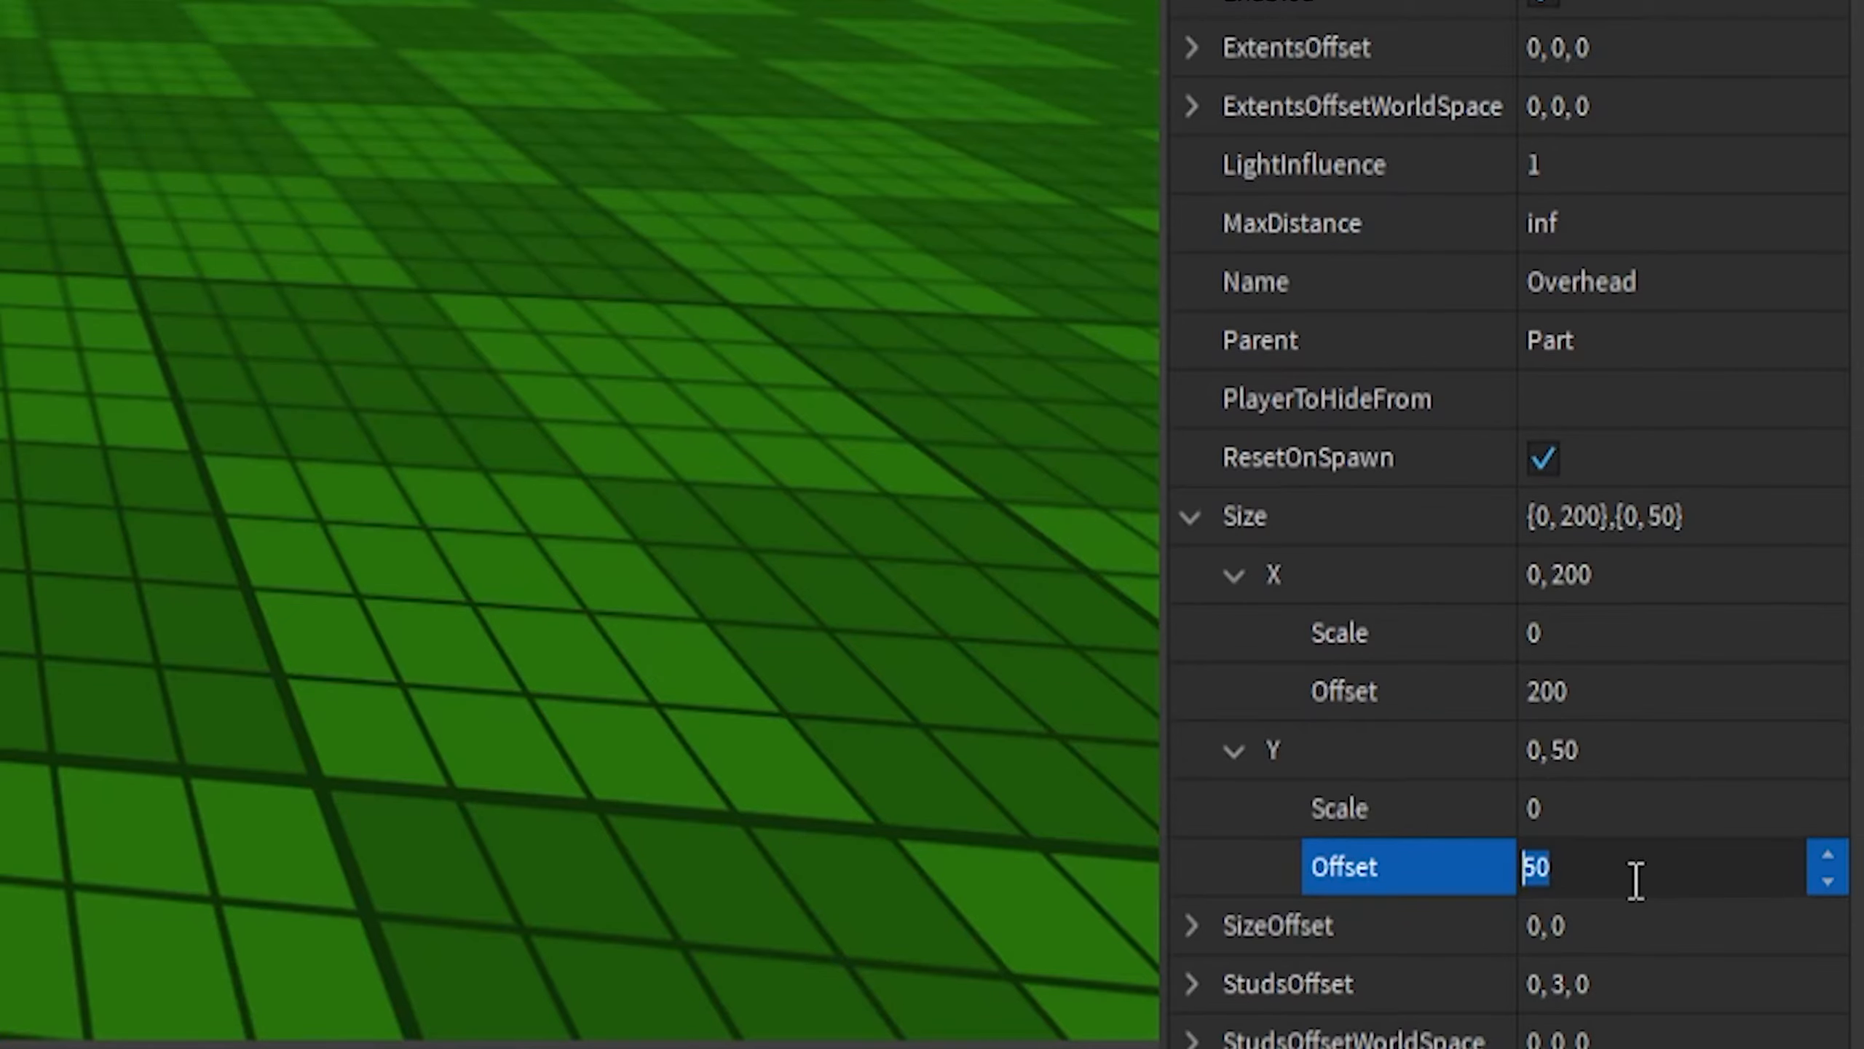
text(0)
key(Return)
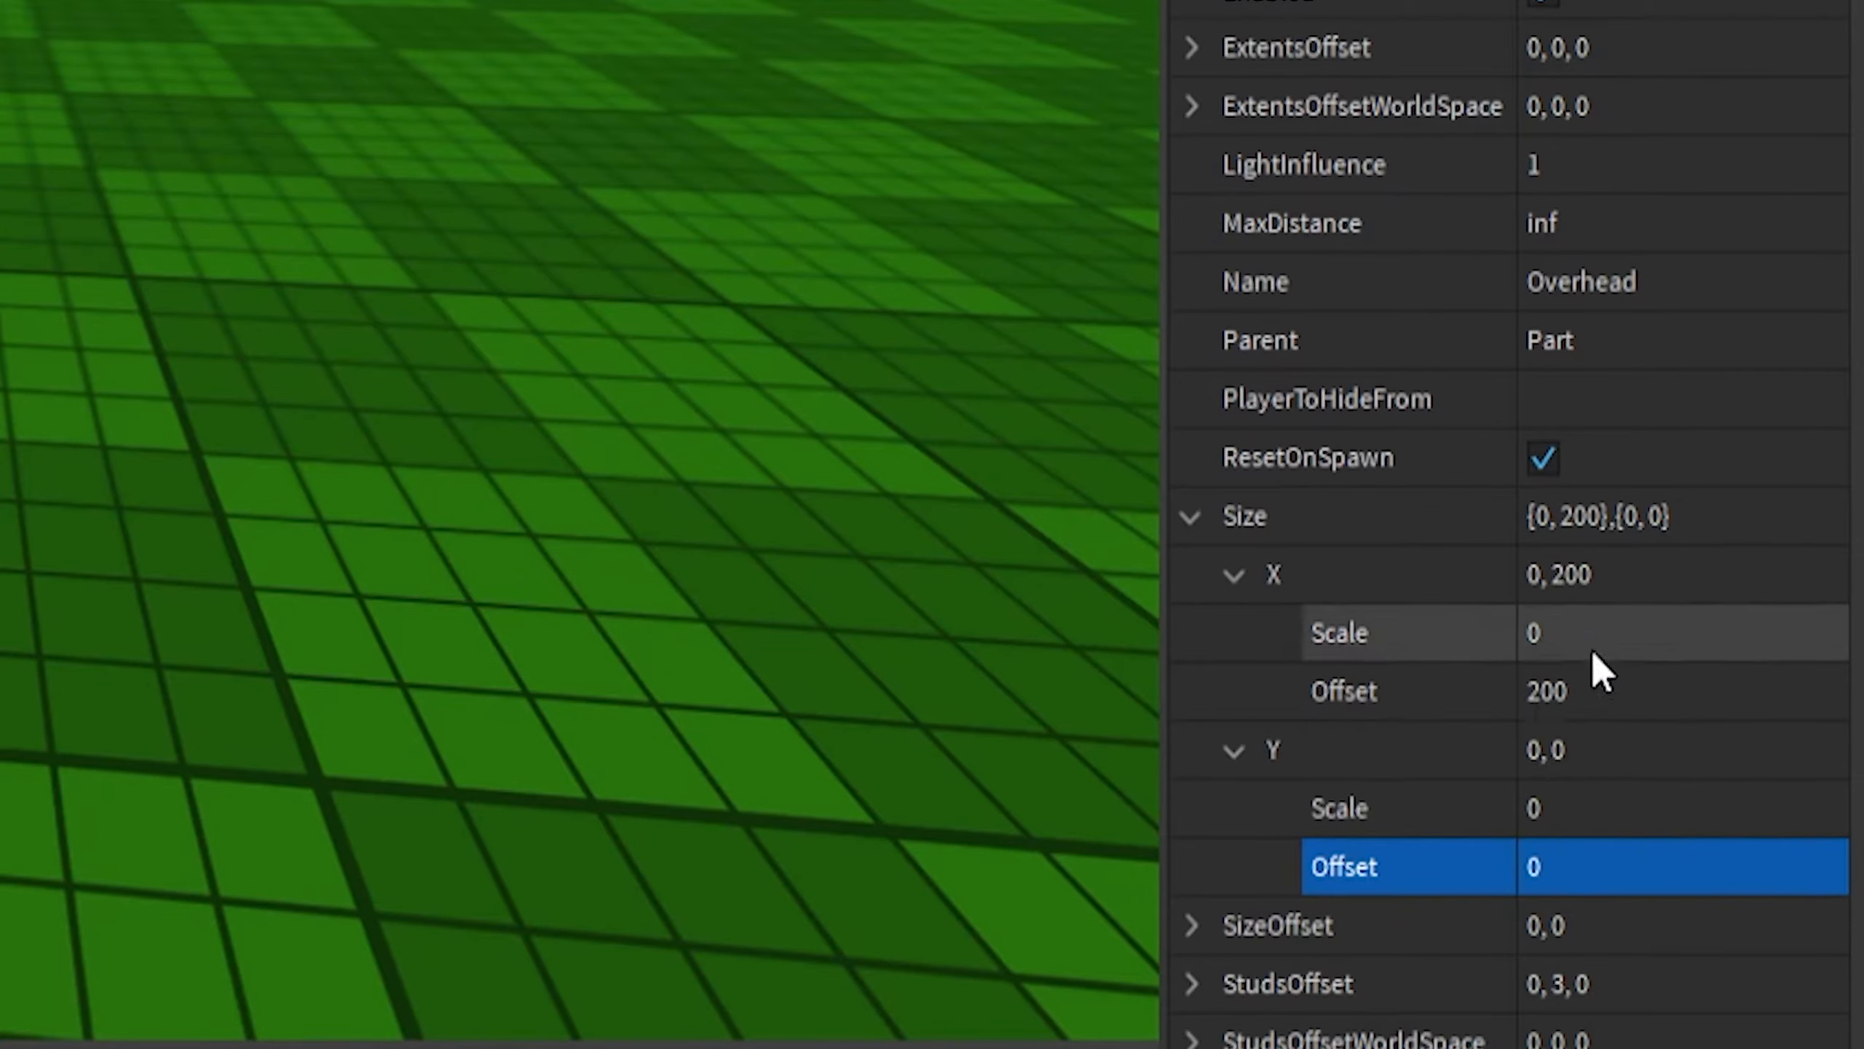
click(1613, 694)
text(0)
key(Return)
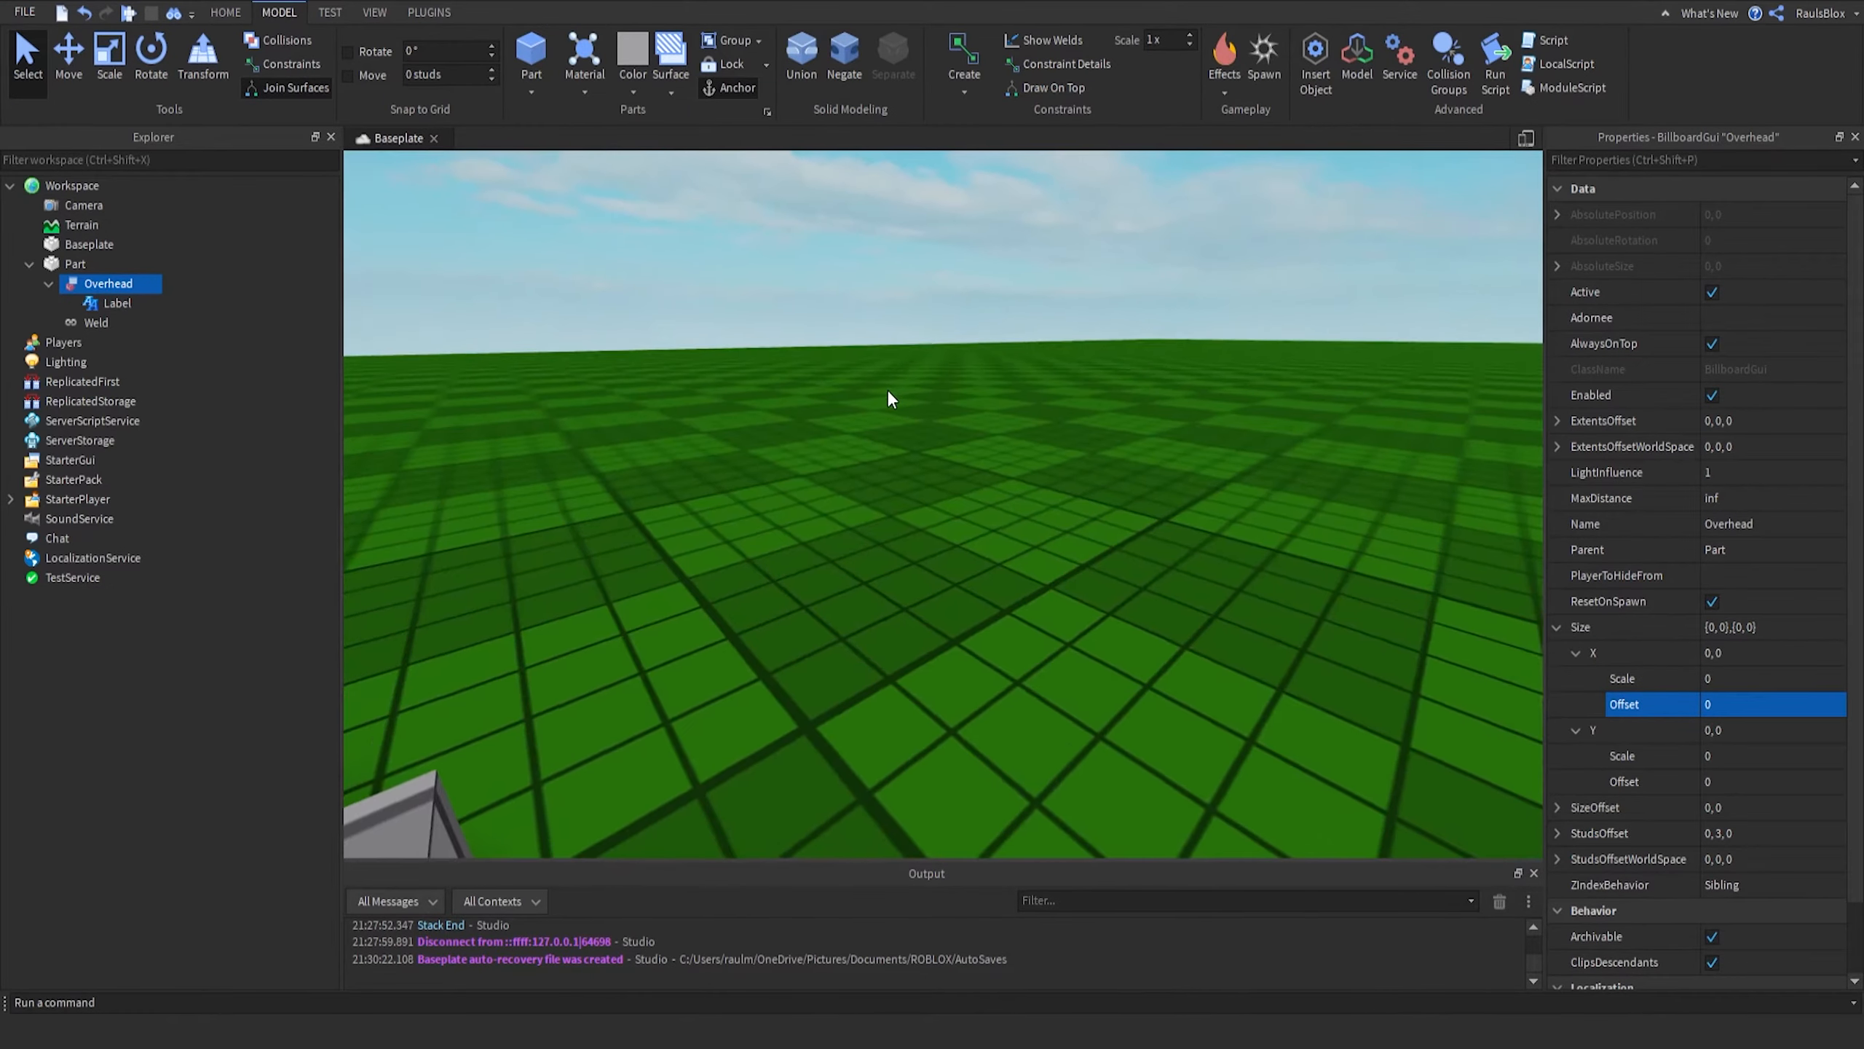
- Set the Overhead BillboardGui's Size X Scale to 4 and Y Scale to 1.5
right_drag(887, 388, 887, 389)
key(s)
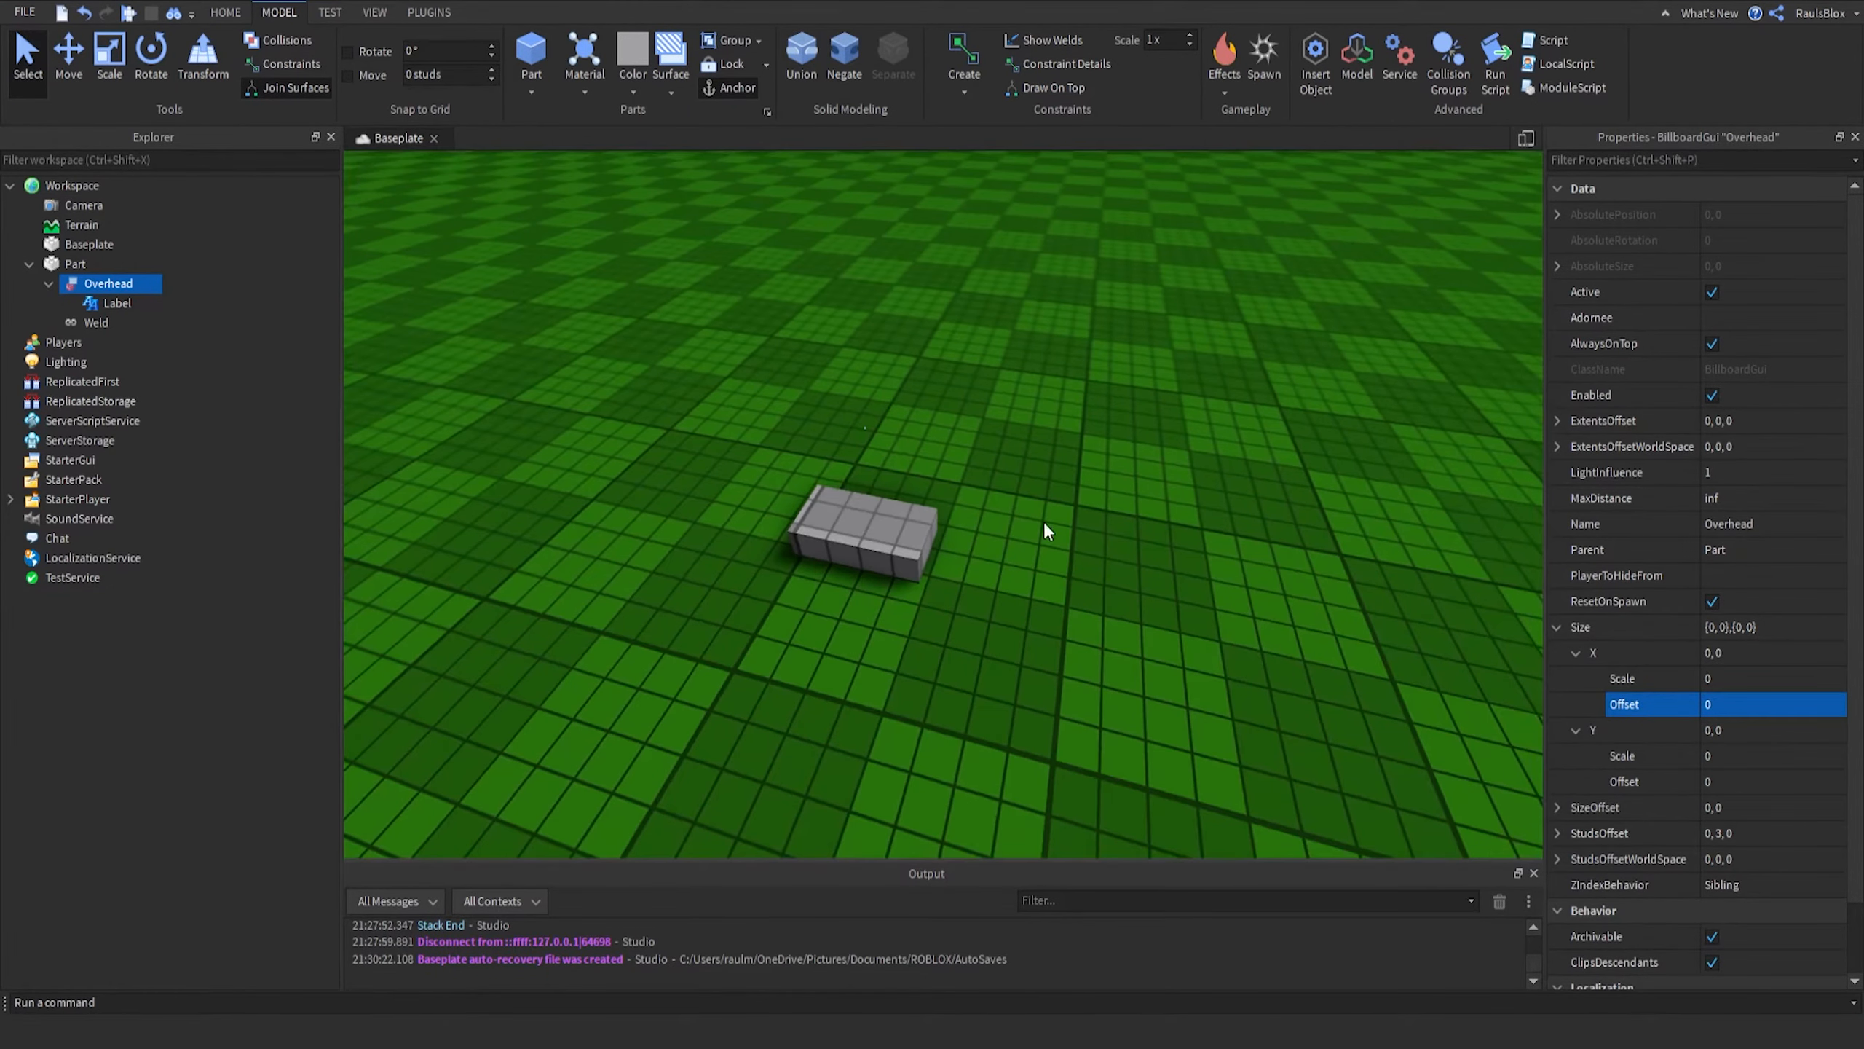
click(1762, 675)
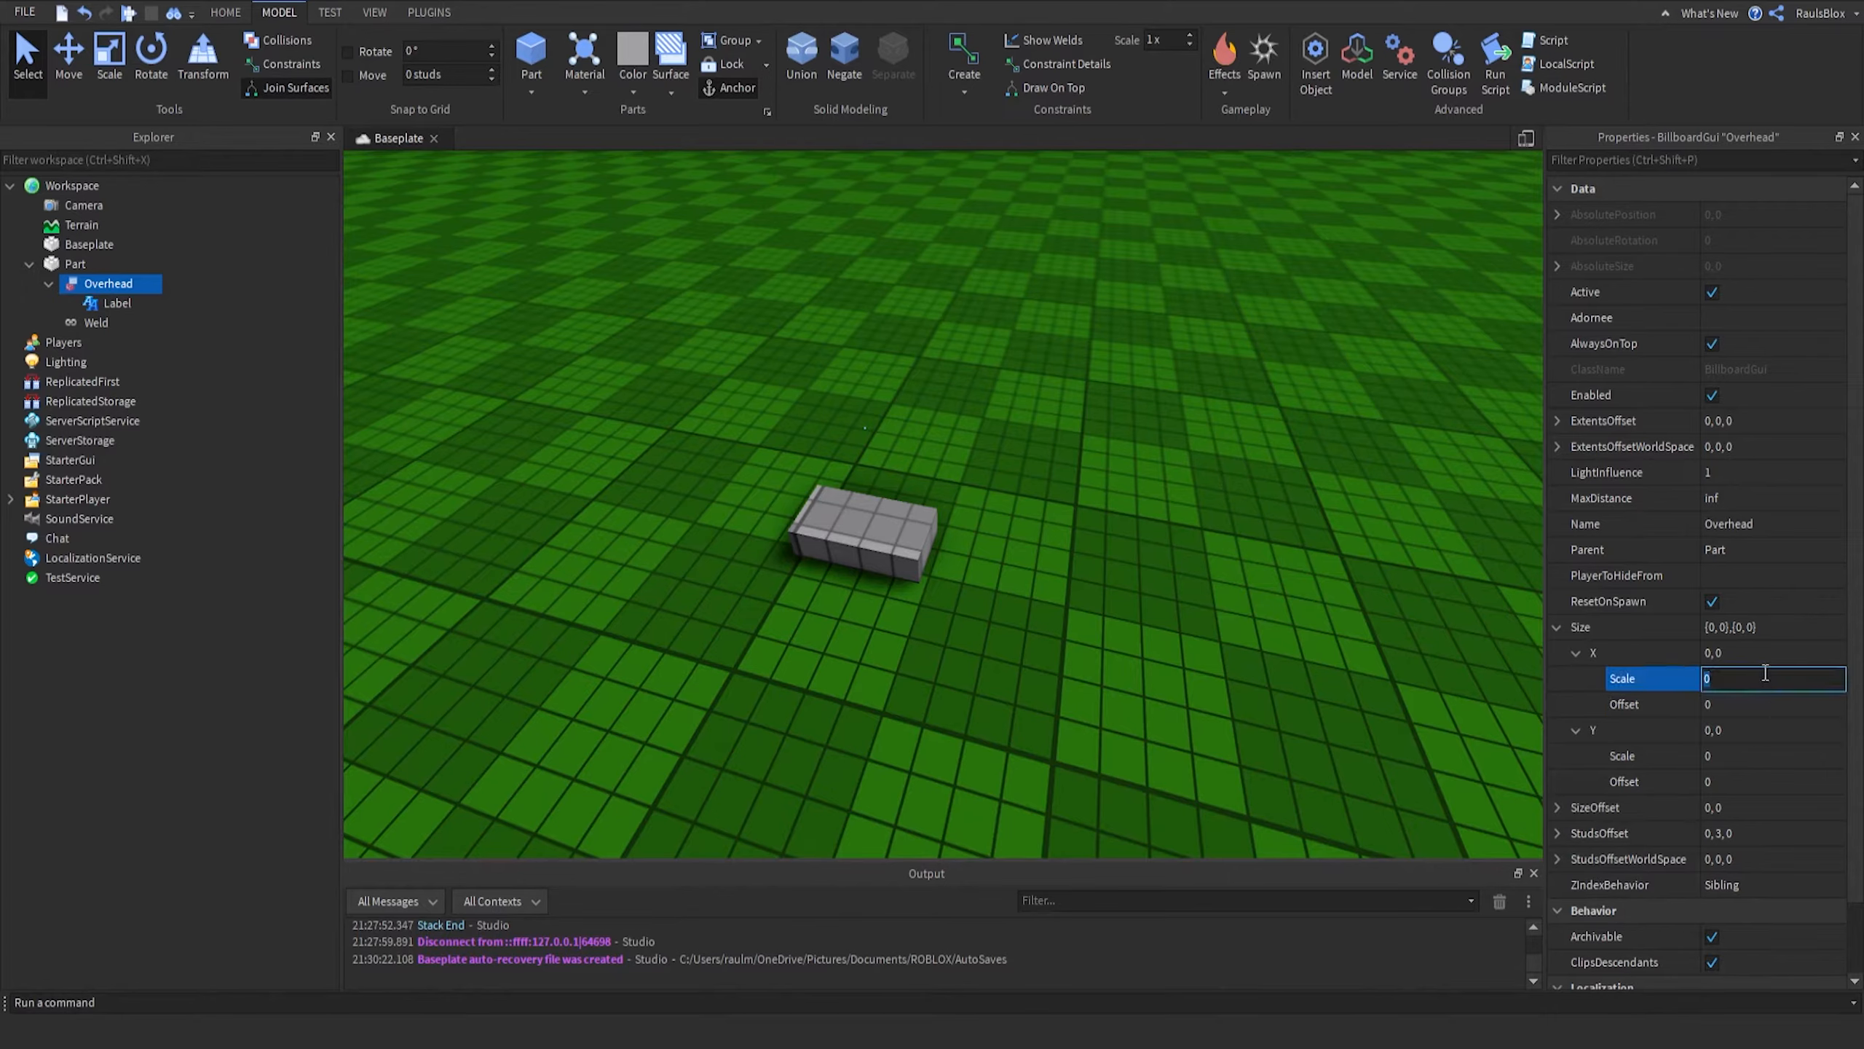
text(4)
key(Return)
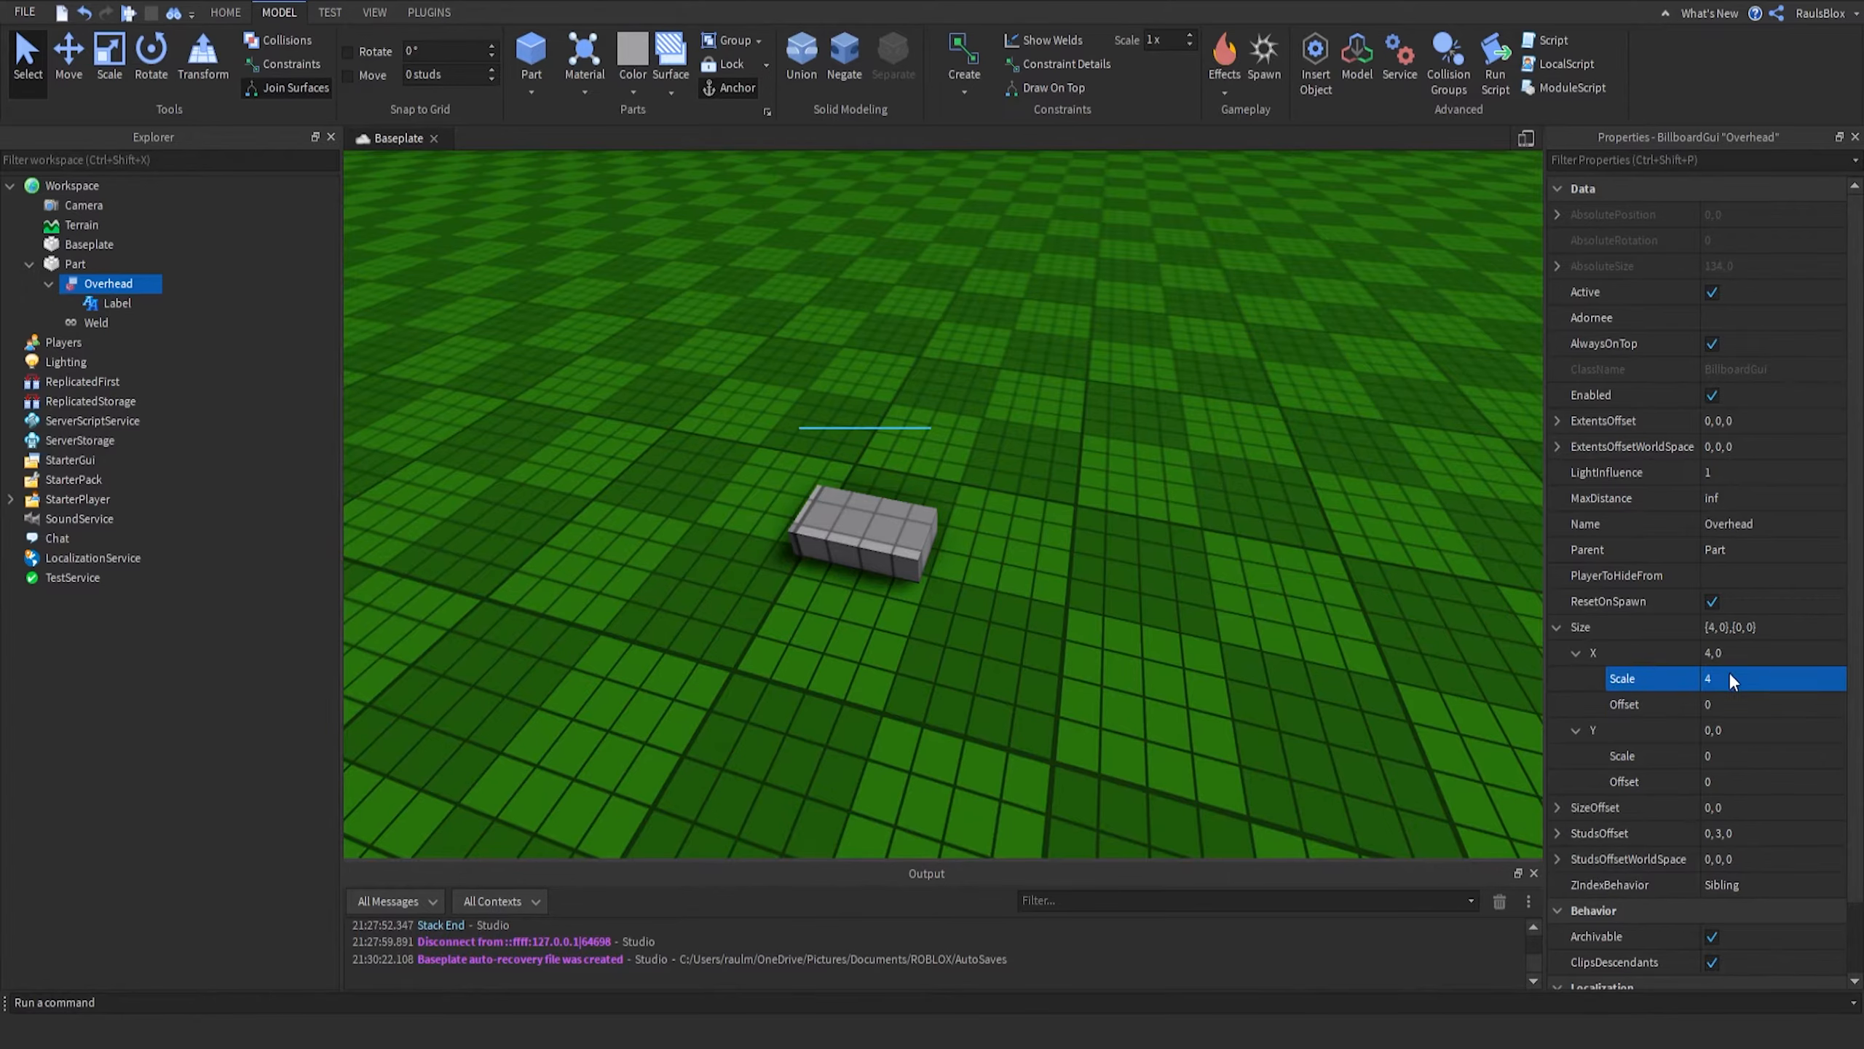
click(1750, 753)
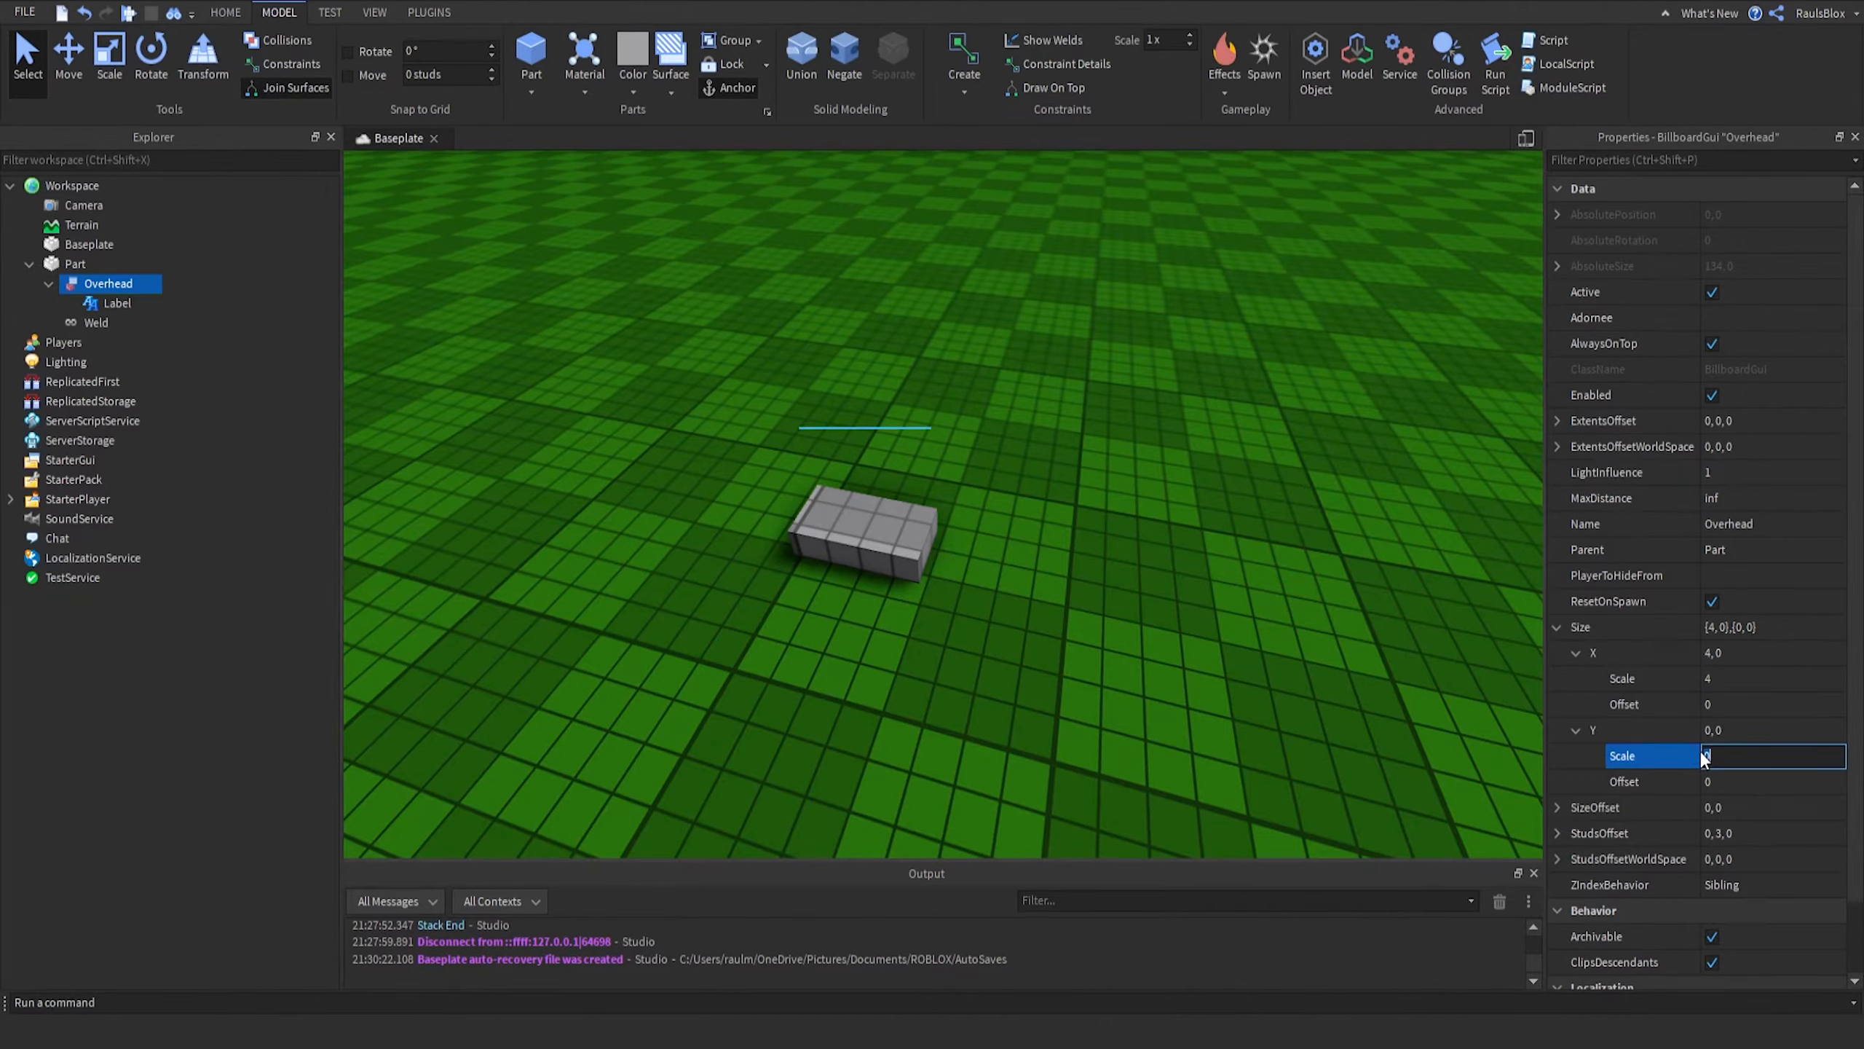
text(1.5)
key(Return)
- Select the Label and set both its Size X and Y Offset values to 0
click(1188, 456)
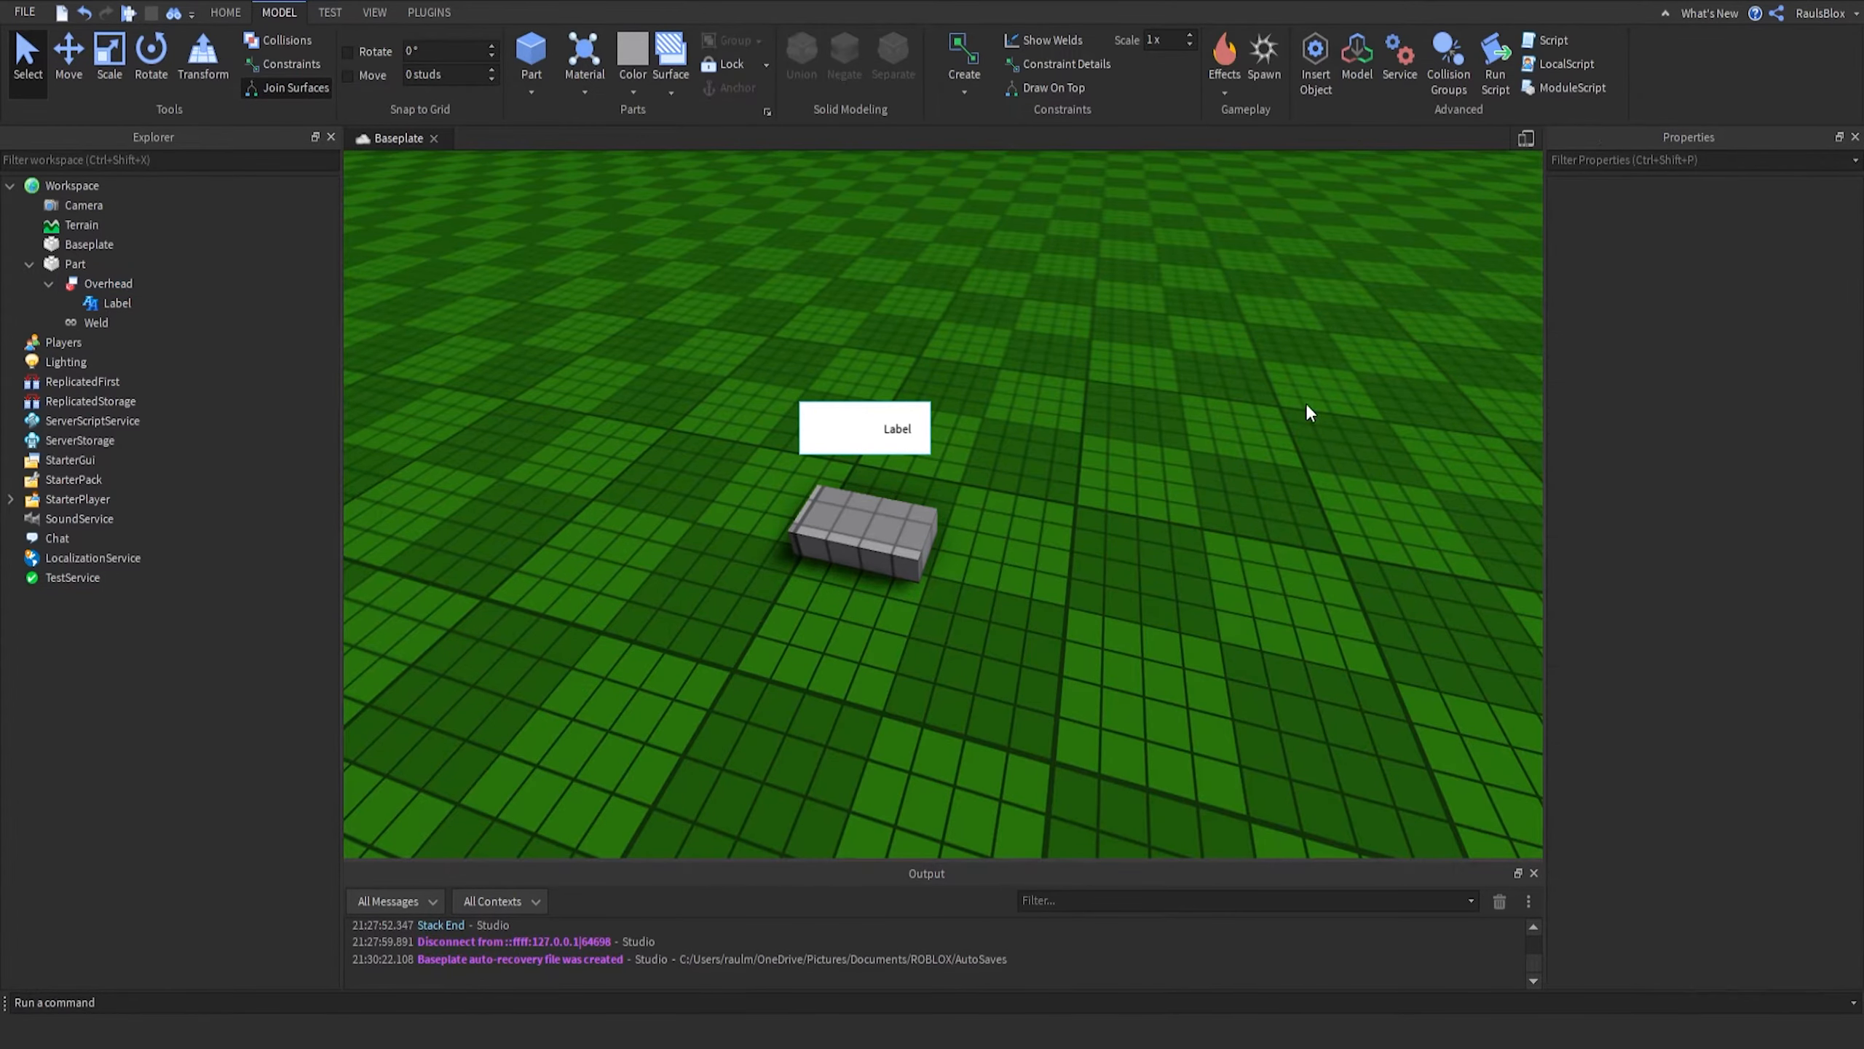
right_drag(1116, 421, 996, 440)
scroll(996, 433, down, 3)
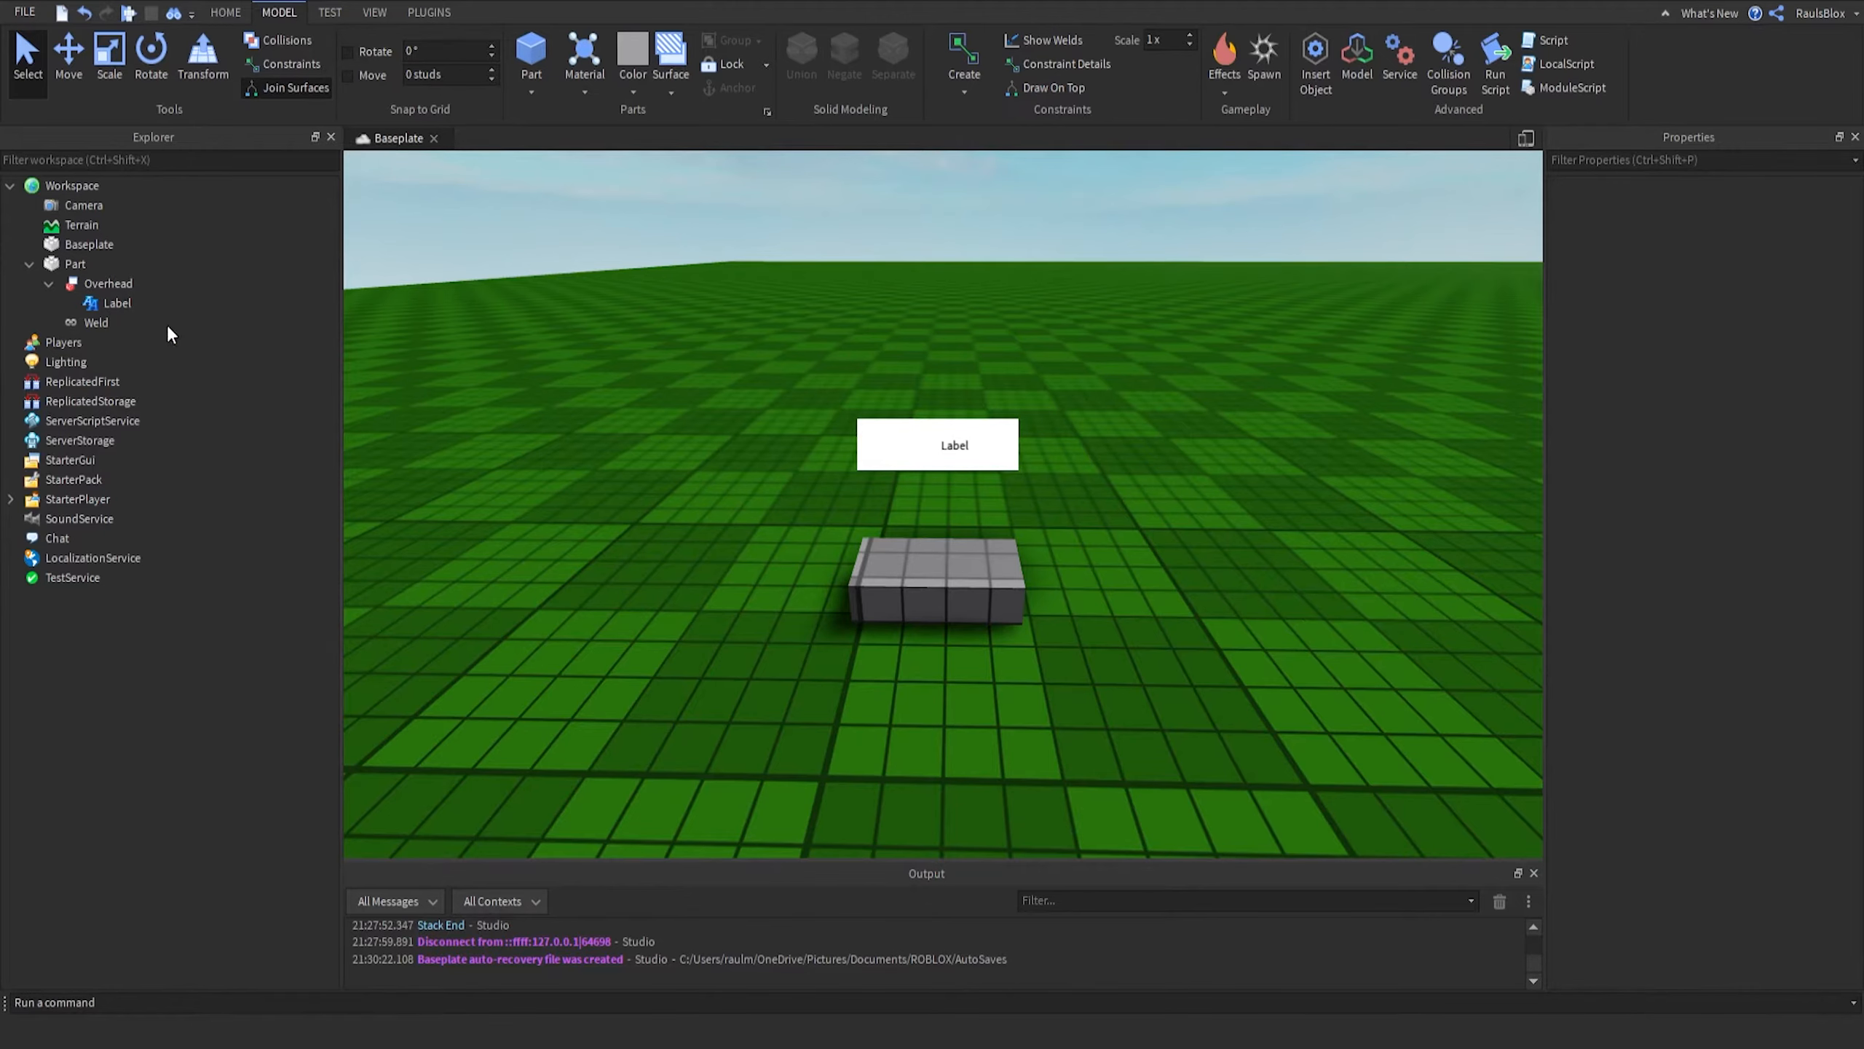
click(117, 303)
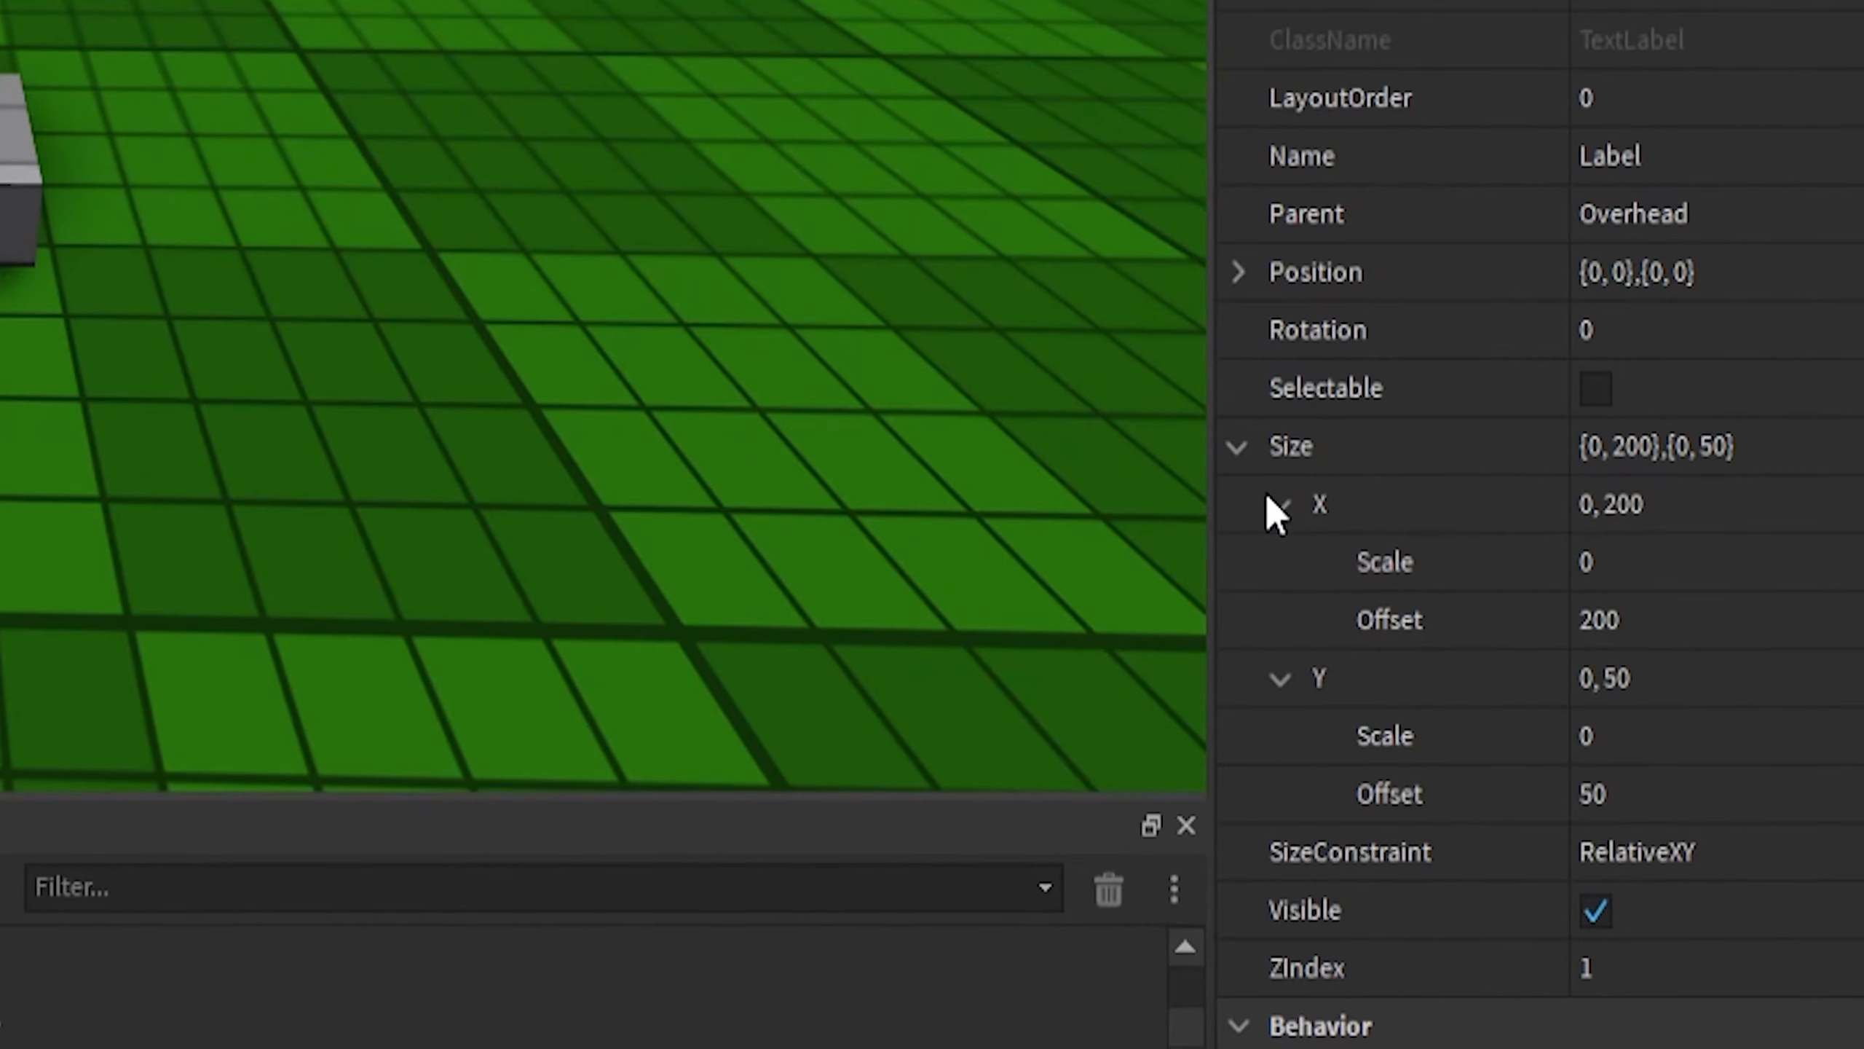
click(1669, 619)
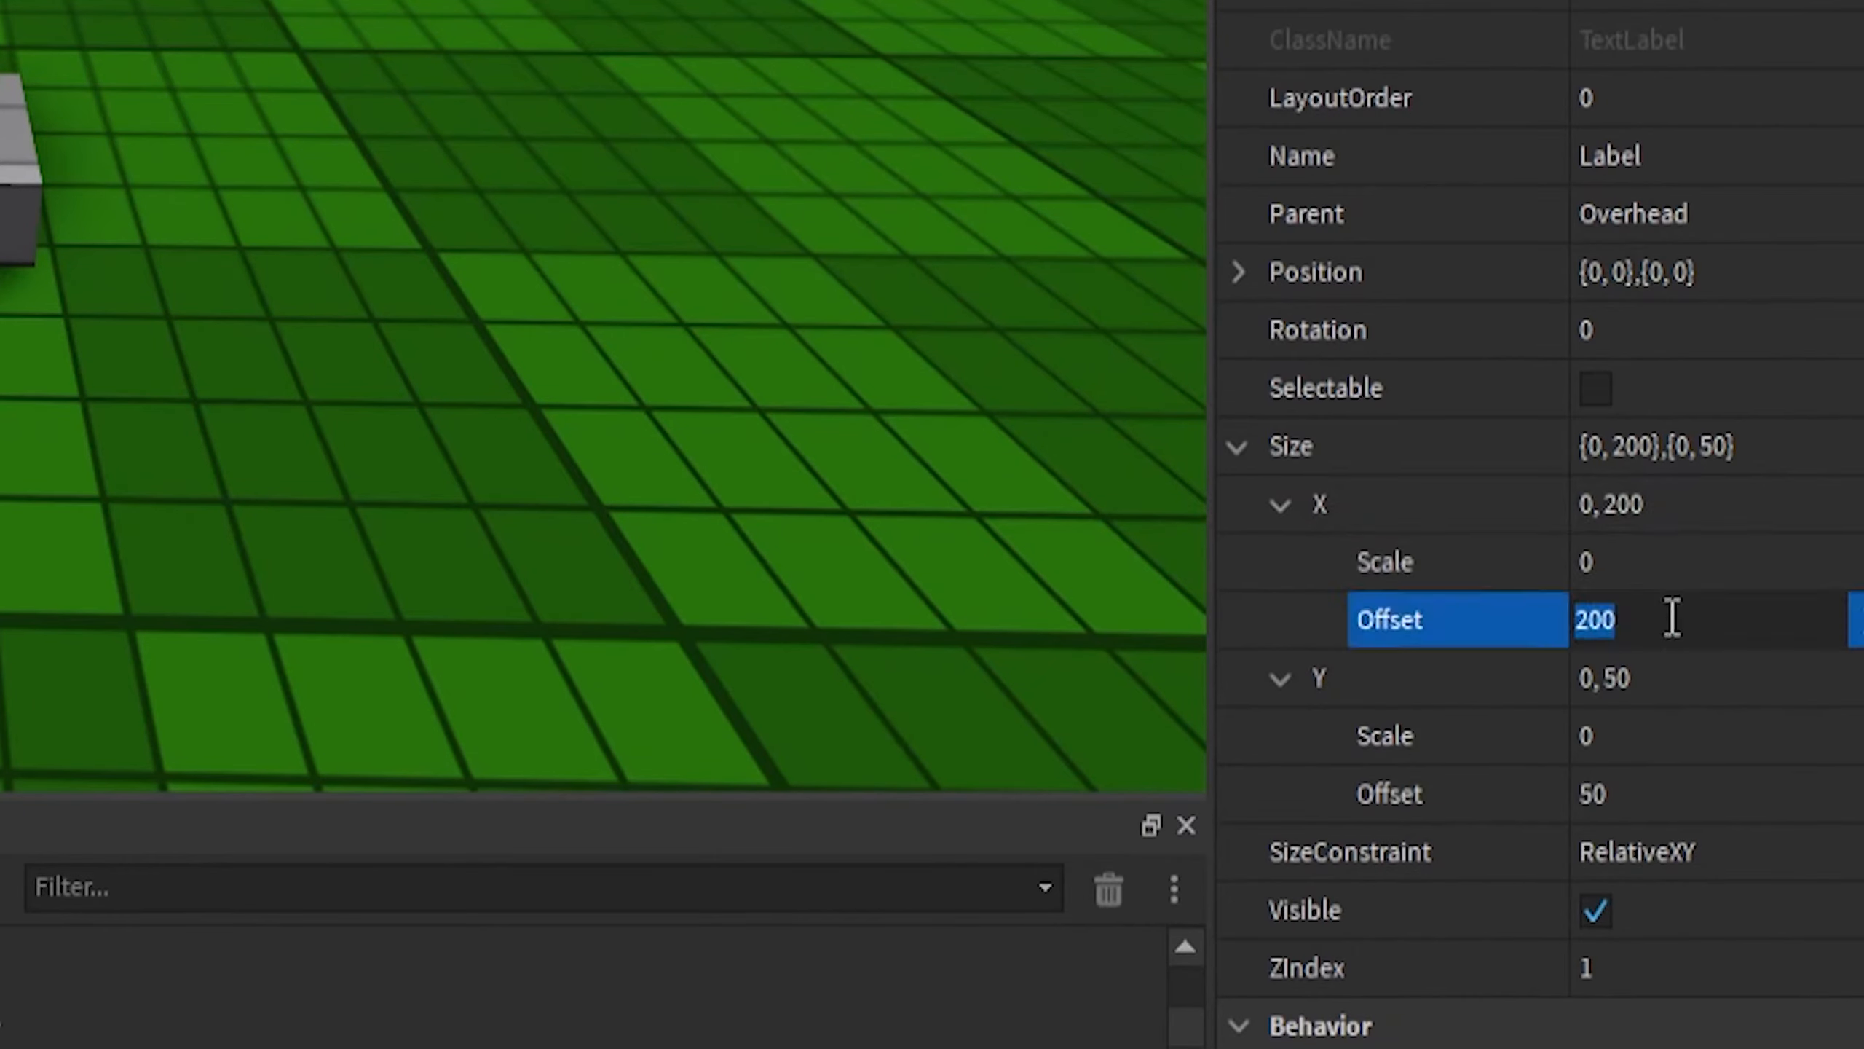
text(0)
key(Return)
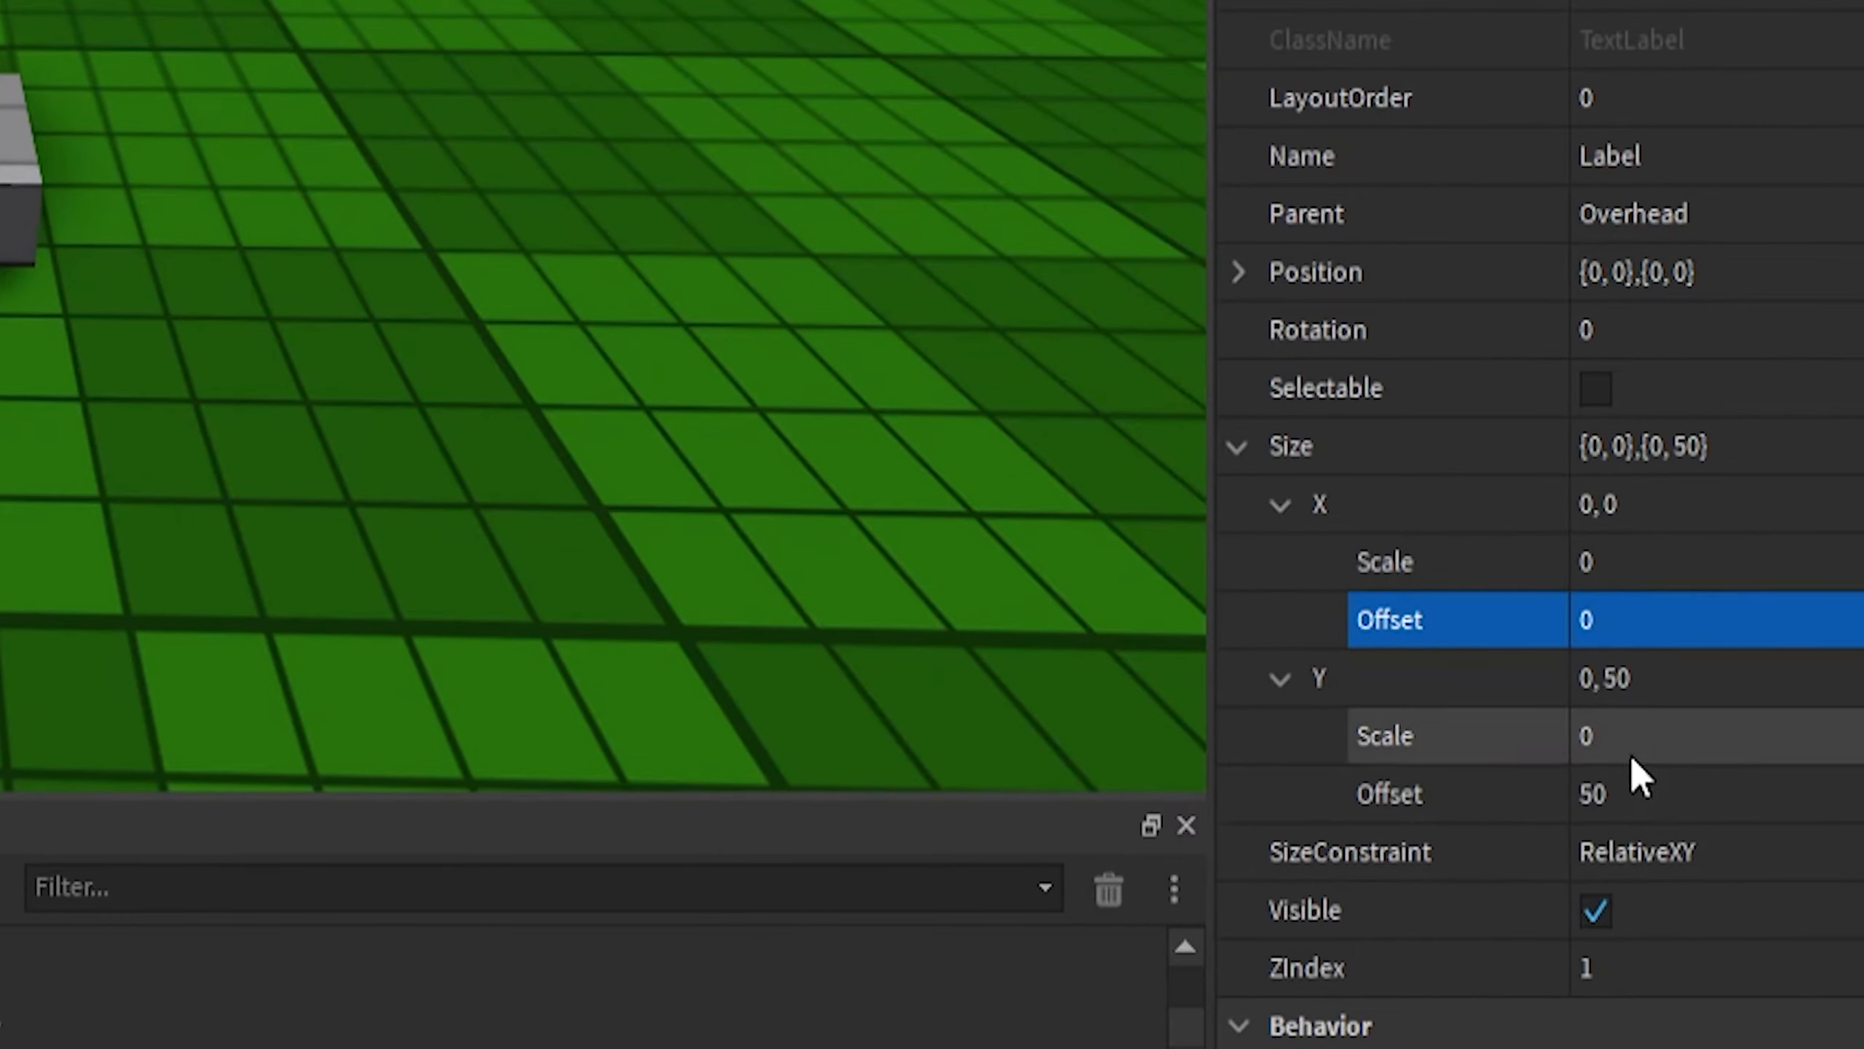
click(1655, 793)
text(0)
key(Return)
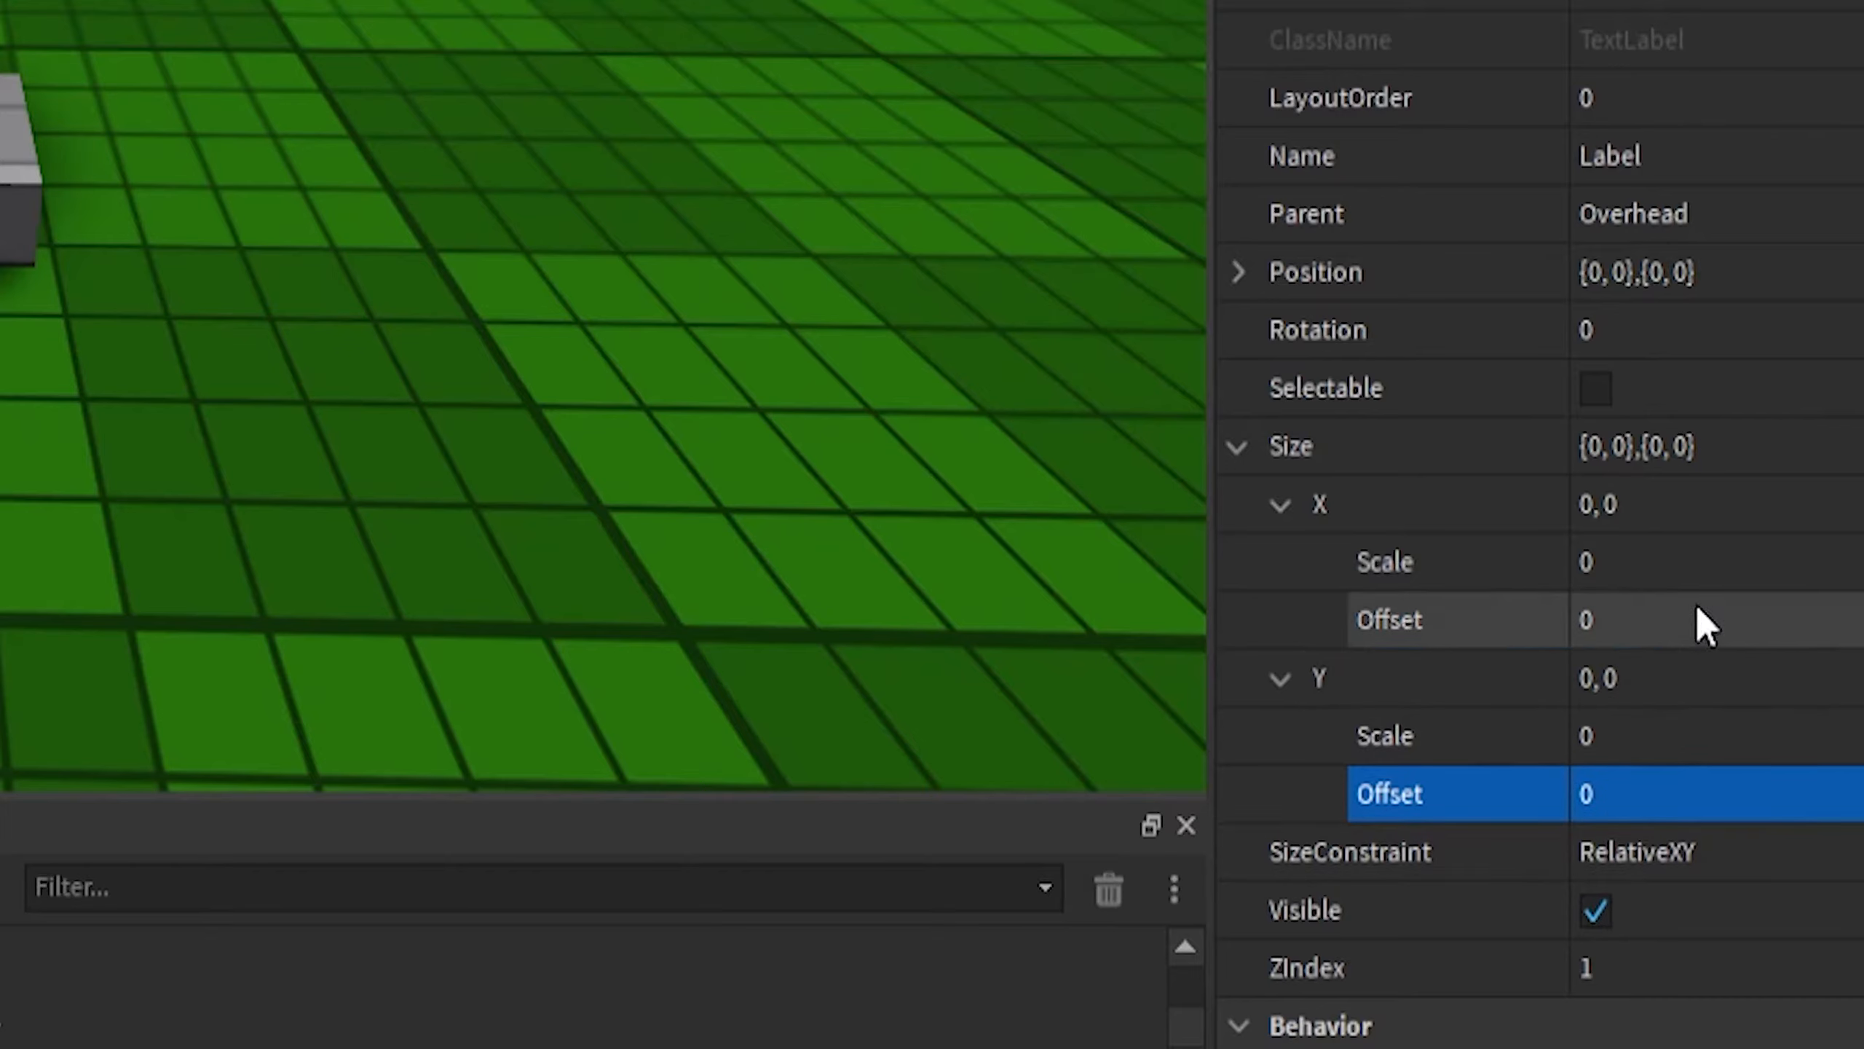
- Set both the Label's Size Y and X Scale values to 1
click(1687, 738)
text(1)
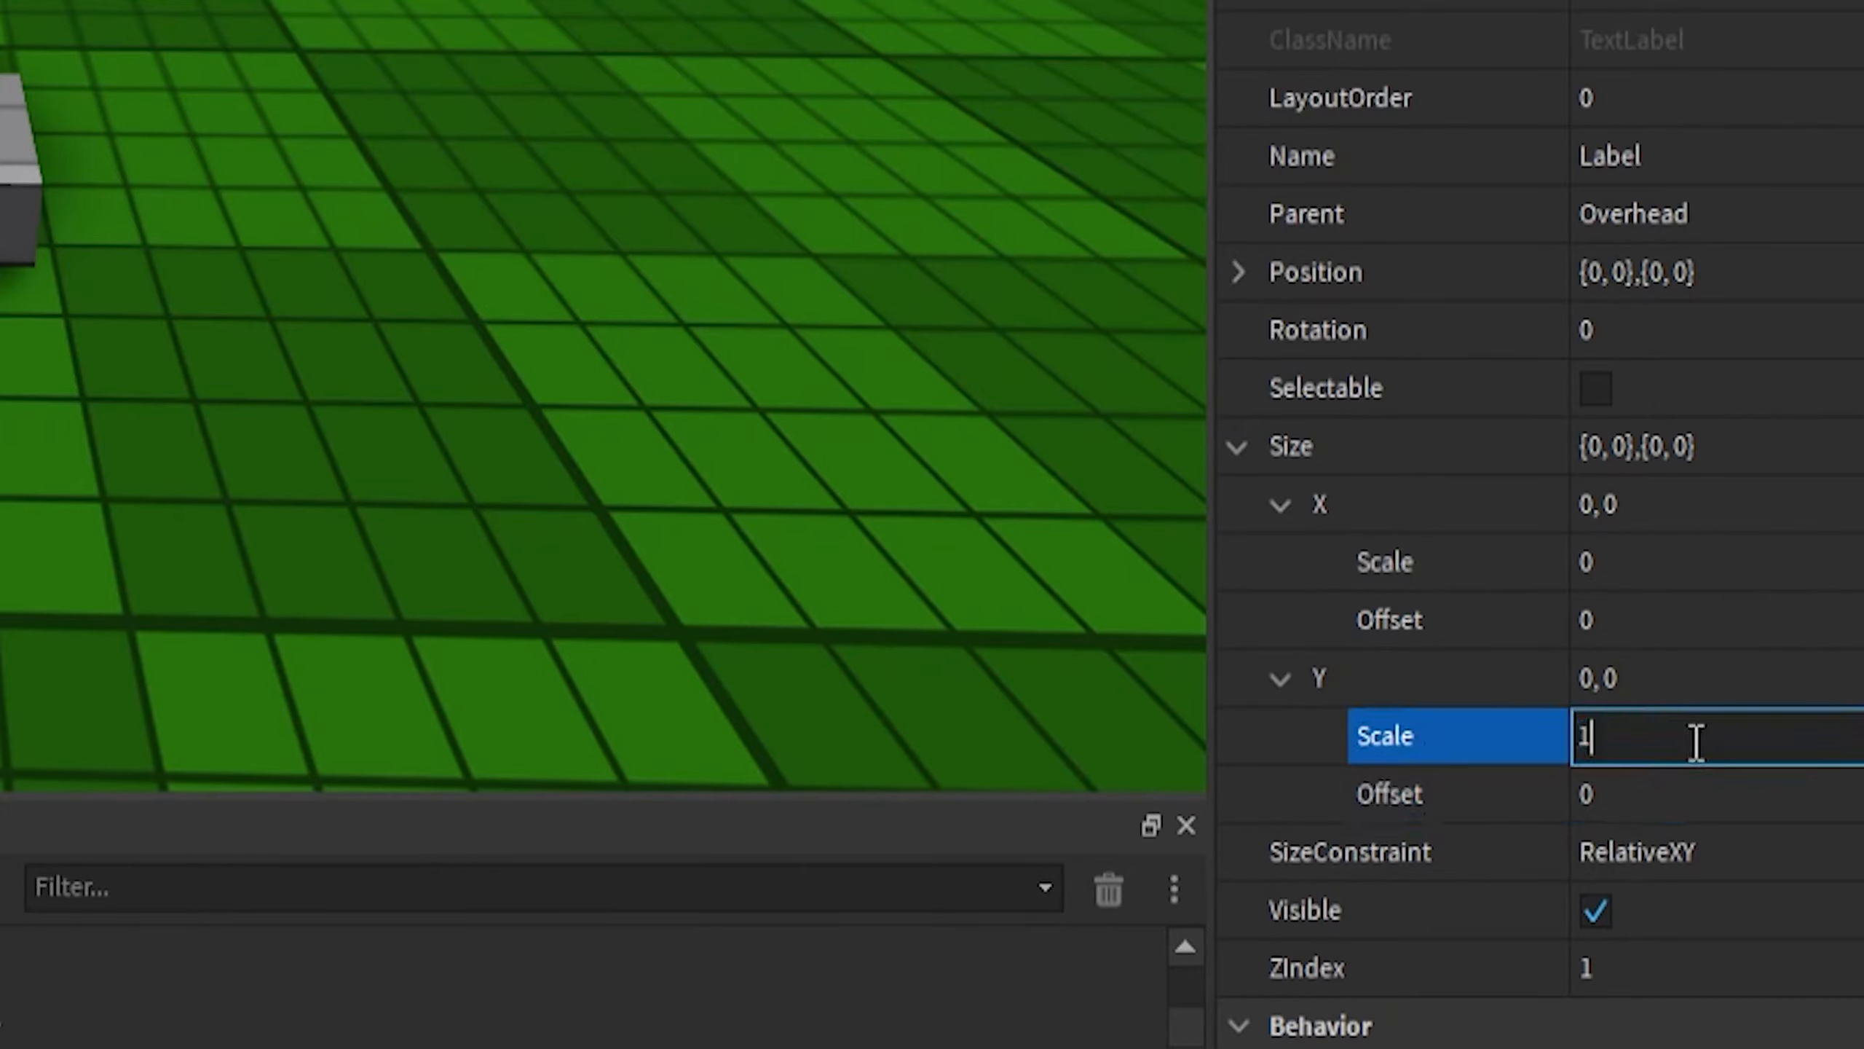
key(Return)
click(1646, 559)
text(1)
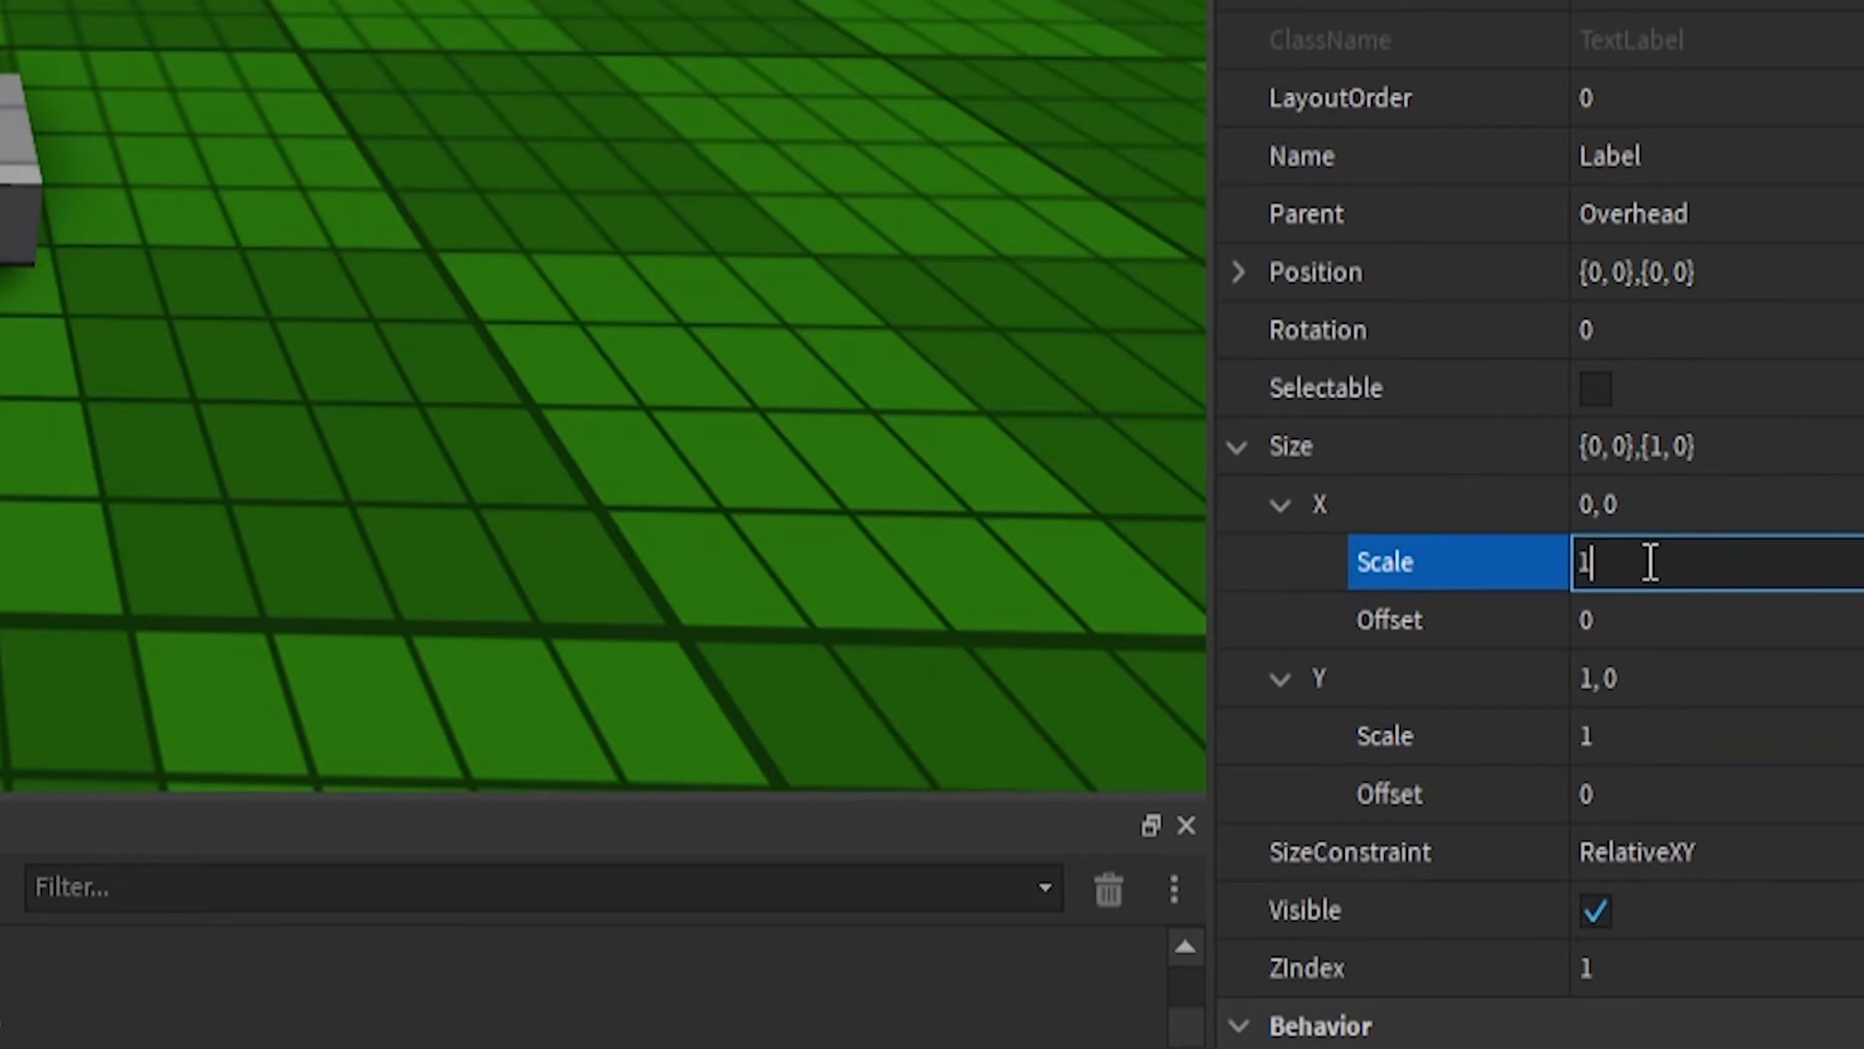
key(Return)
- Paste a UICorner into the Label and select it
click(949, 88)
scroll(949, 87, down, 5)
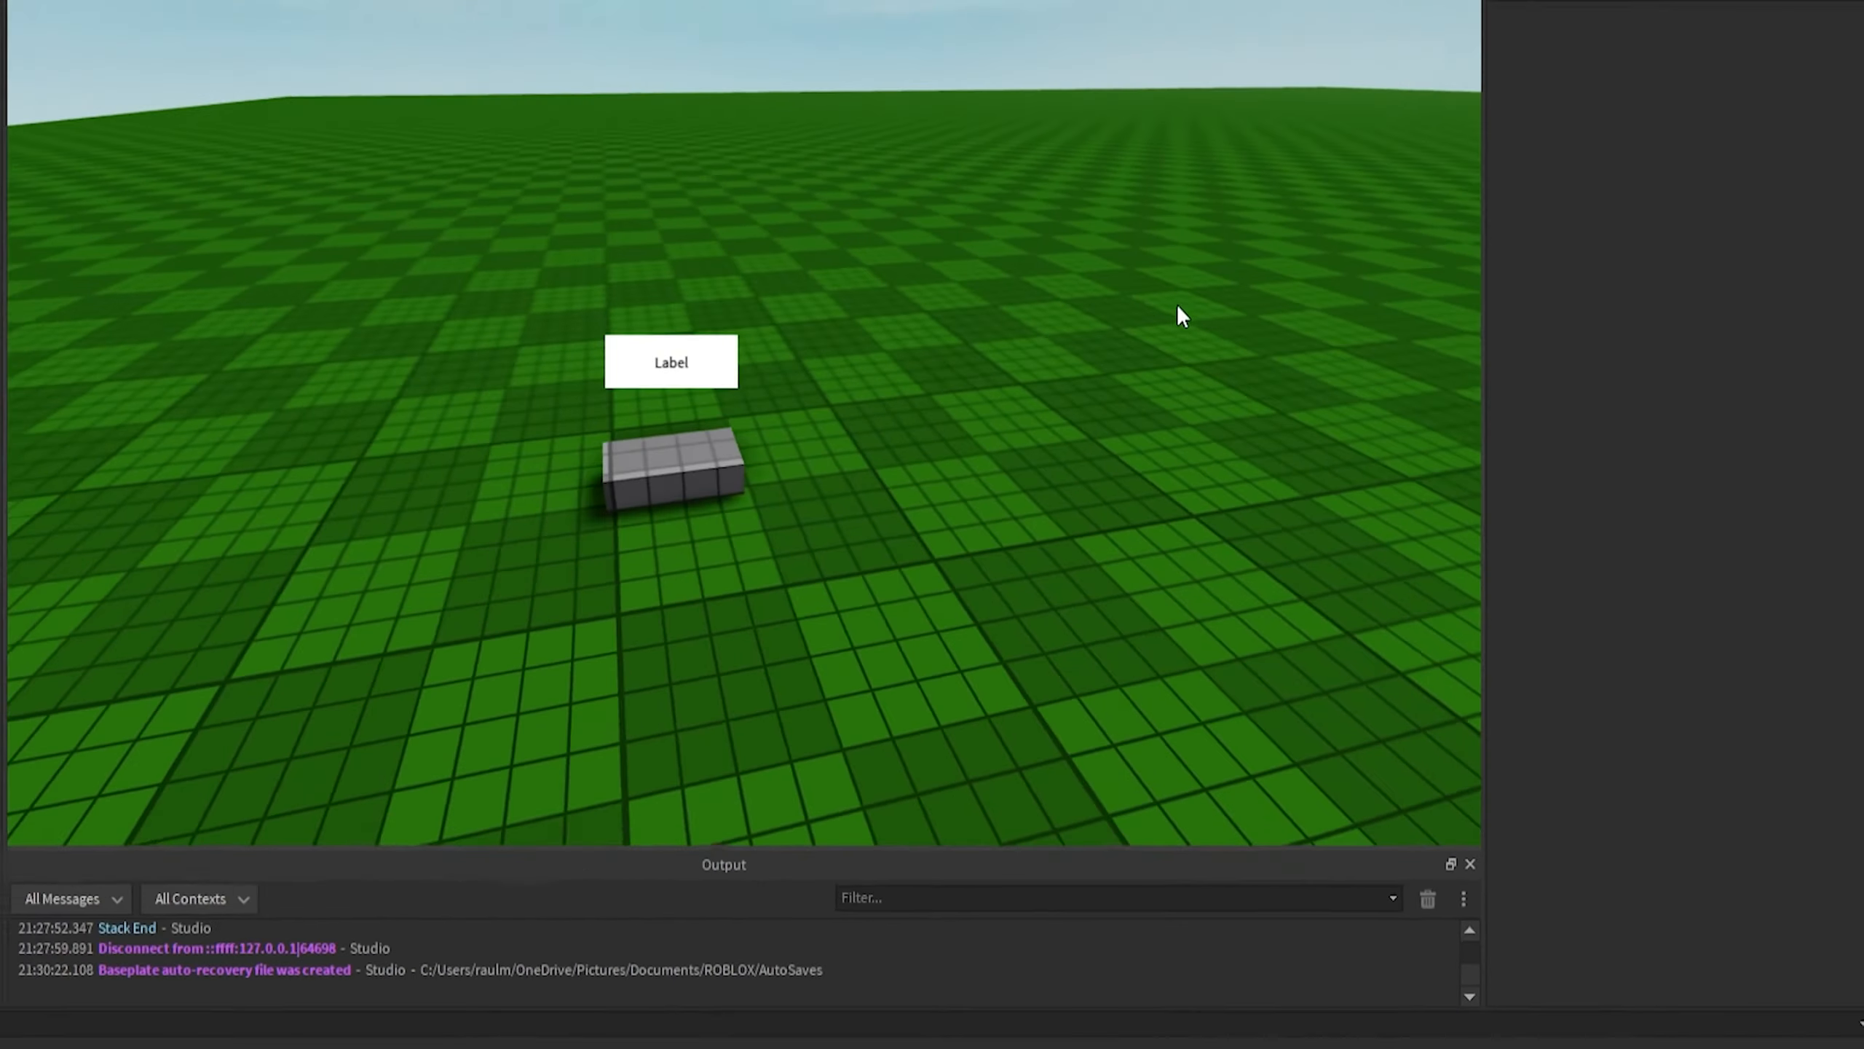
right_drag(1177, 303, 1294, 418)
key(a)
key(w)
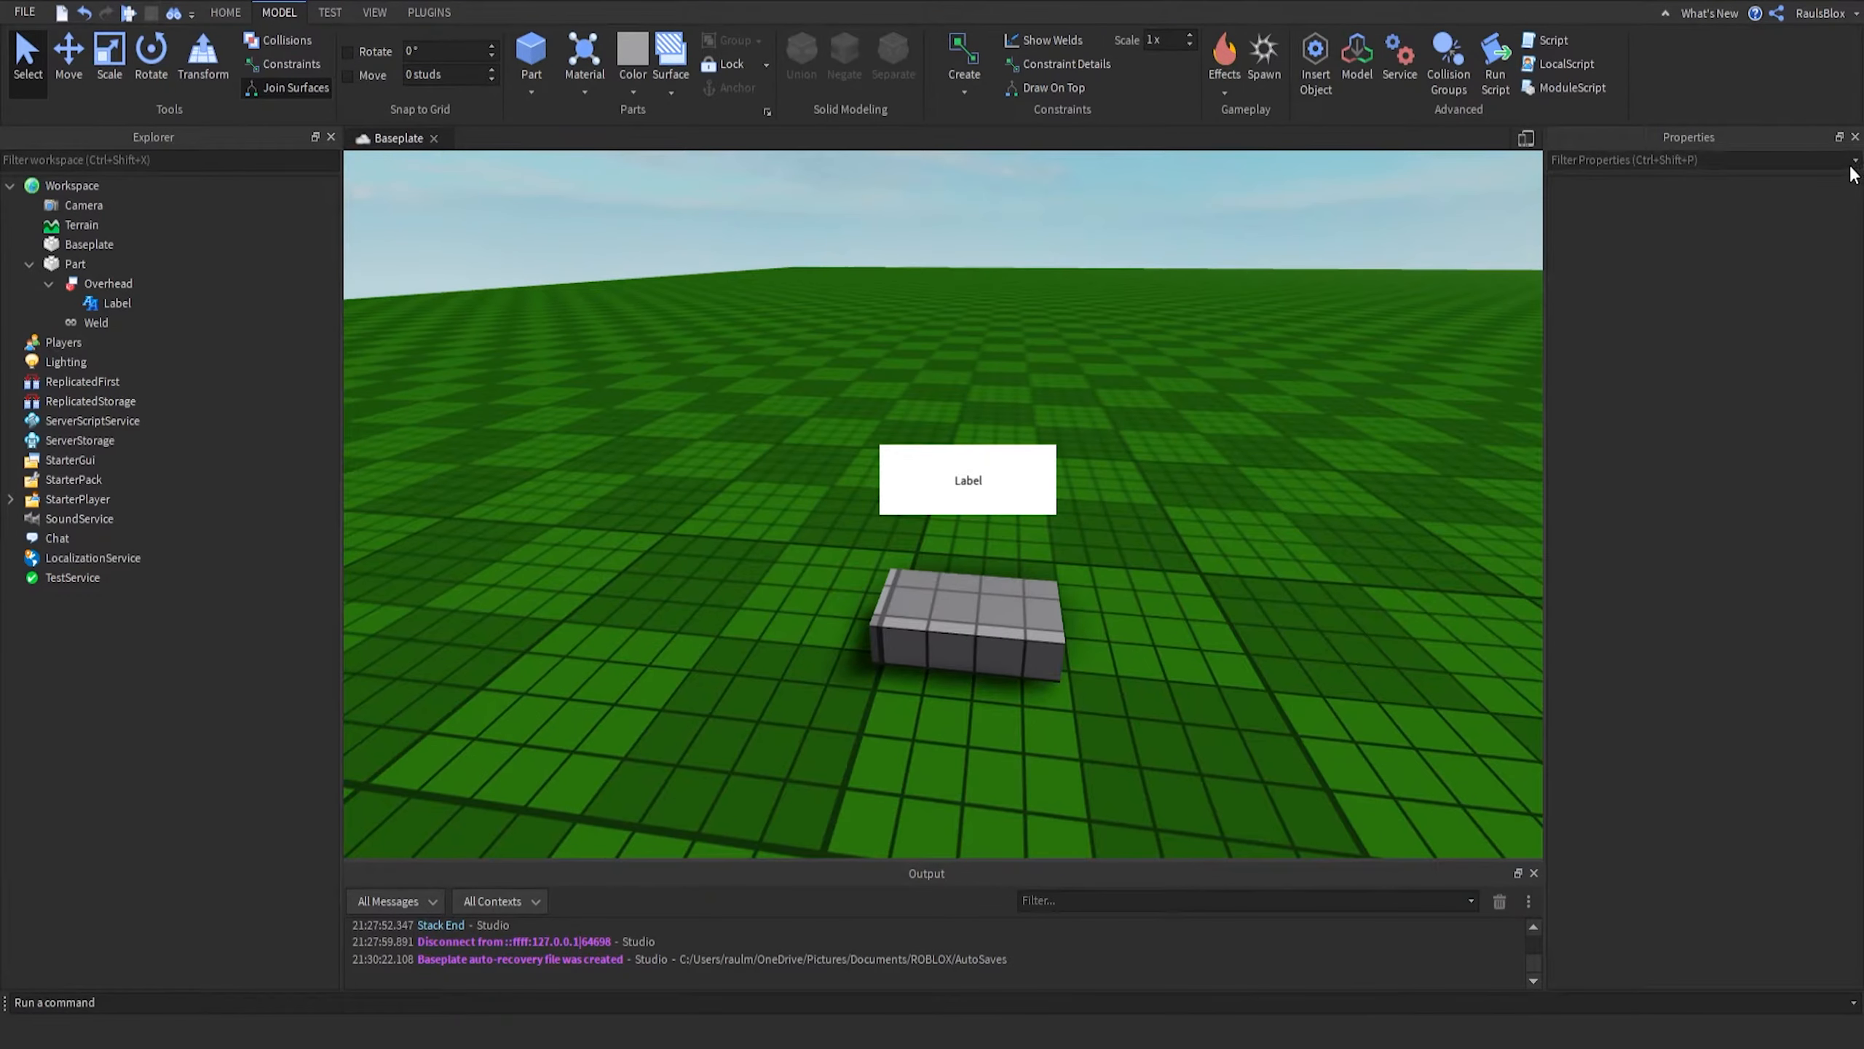
click(99, 304)
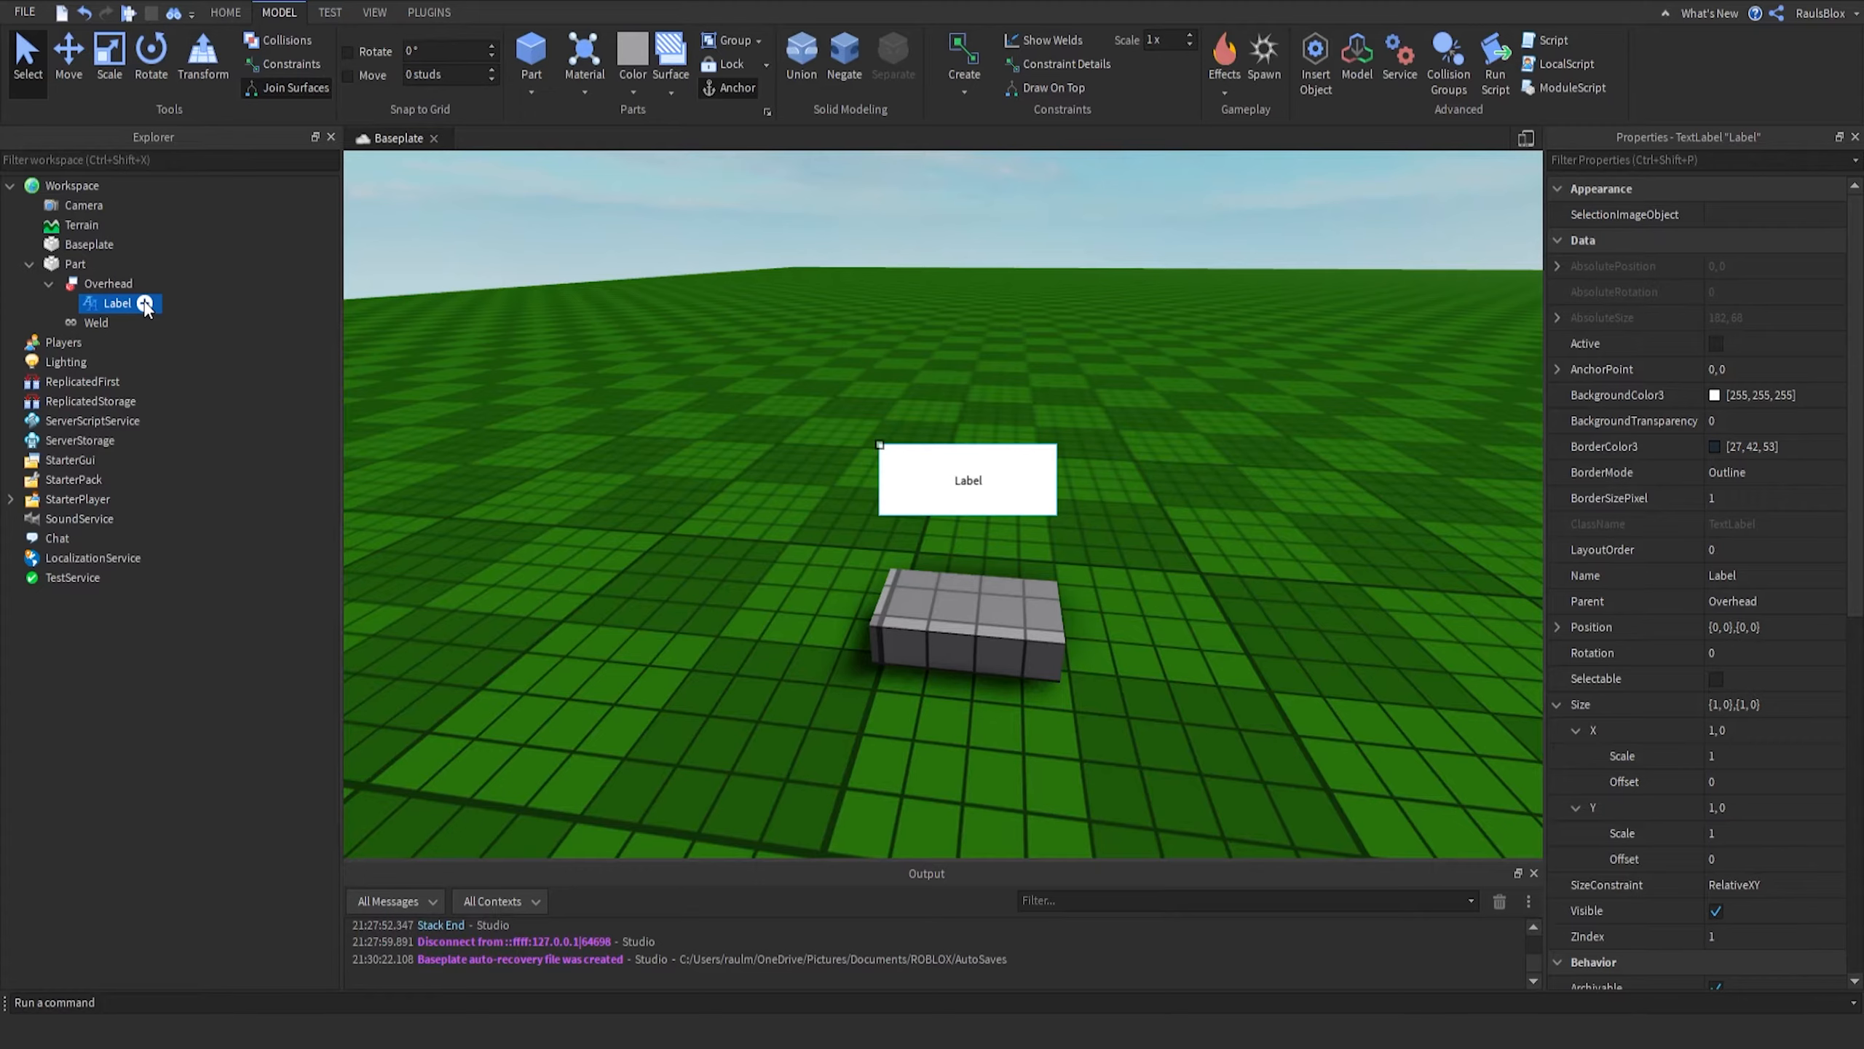
key(ctrl+shift+v)
click(137, 324)
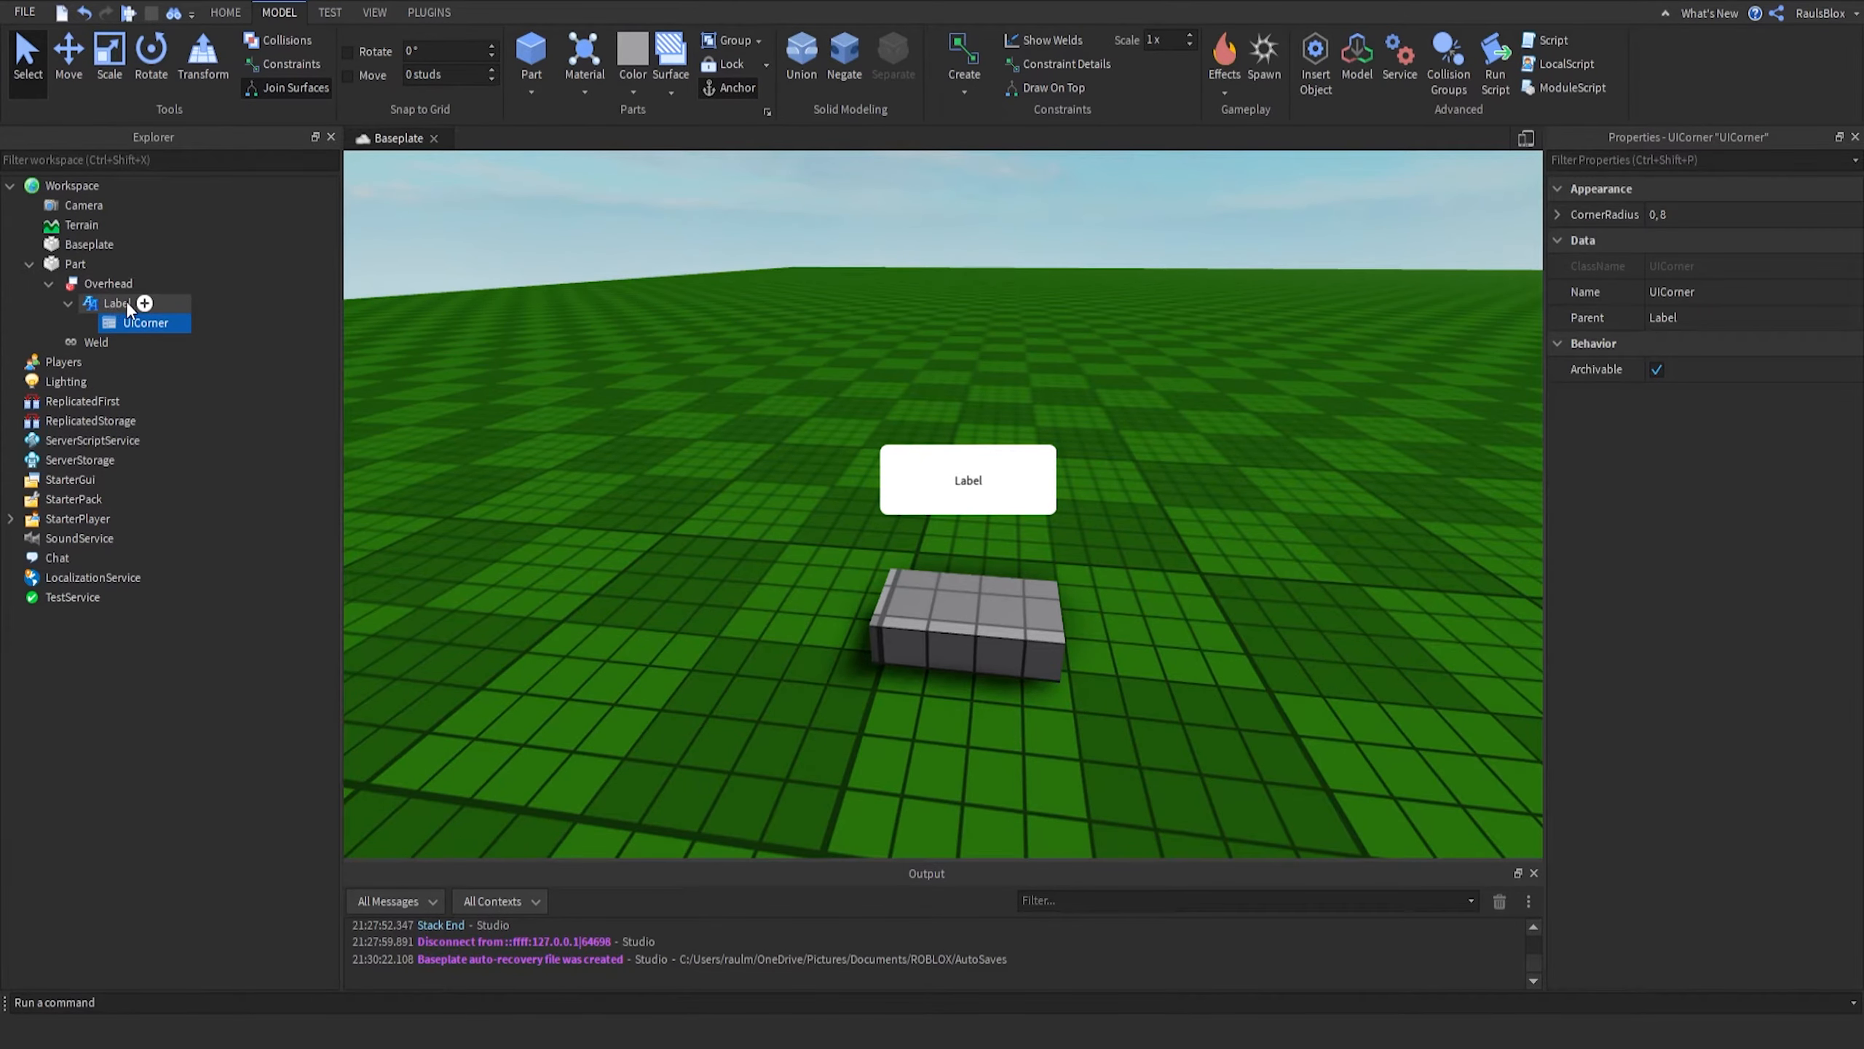
- Set the UICorner's CornerRadius to 0, 13
right_drag(842, 373, 842, 373)
scroll(842, 373, up, 3)
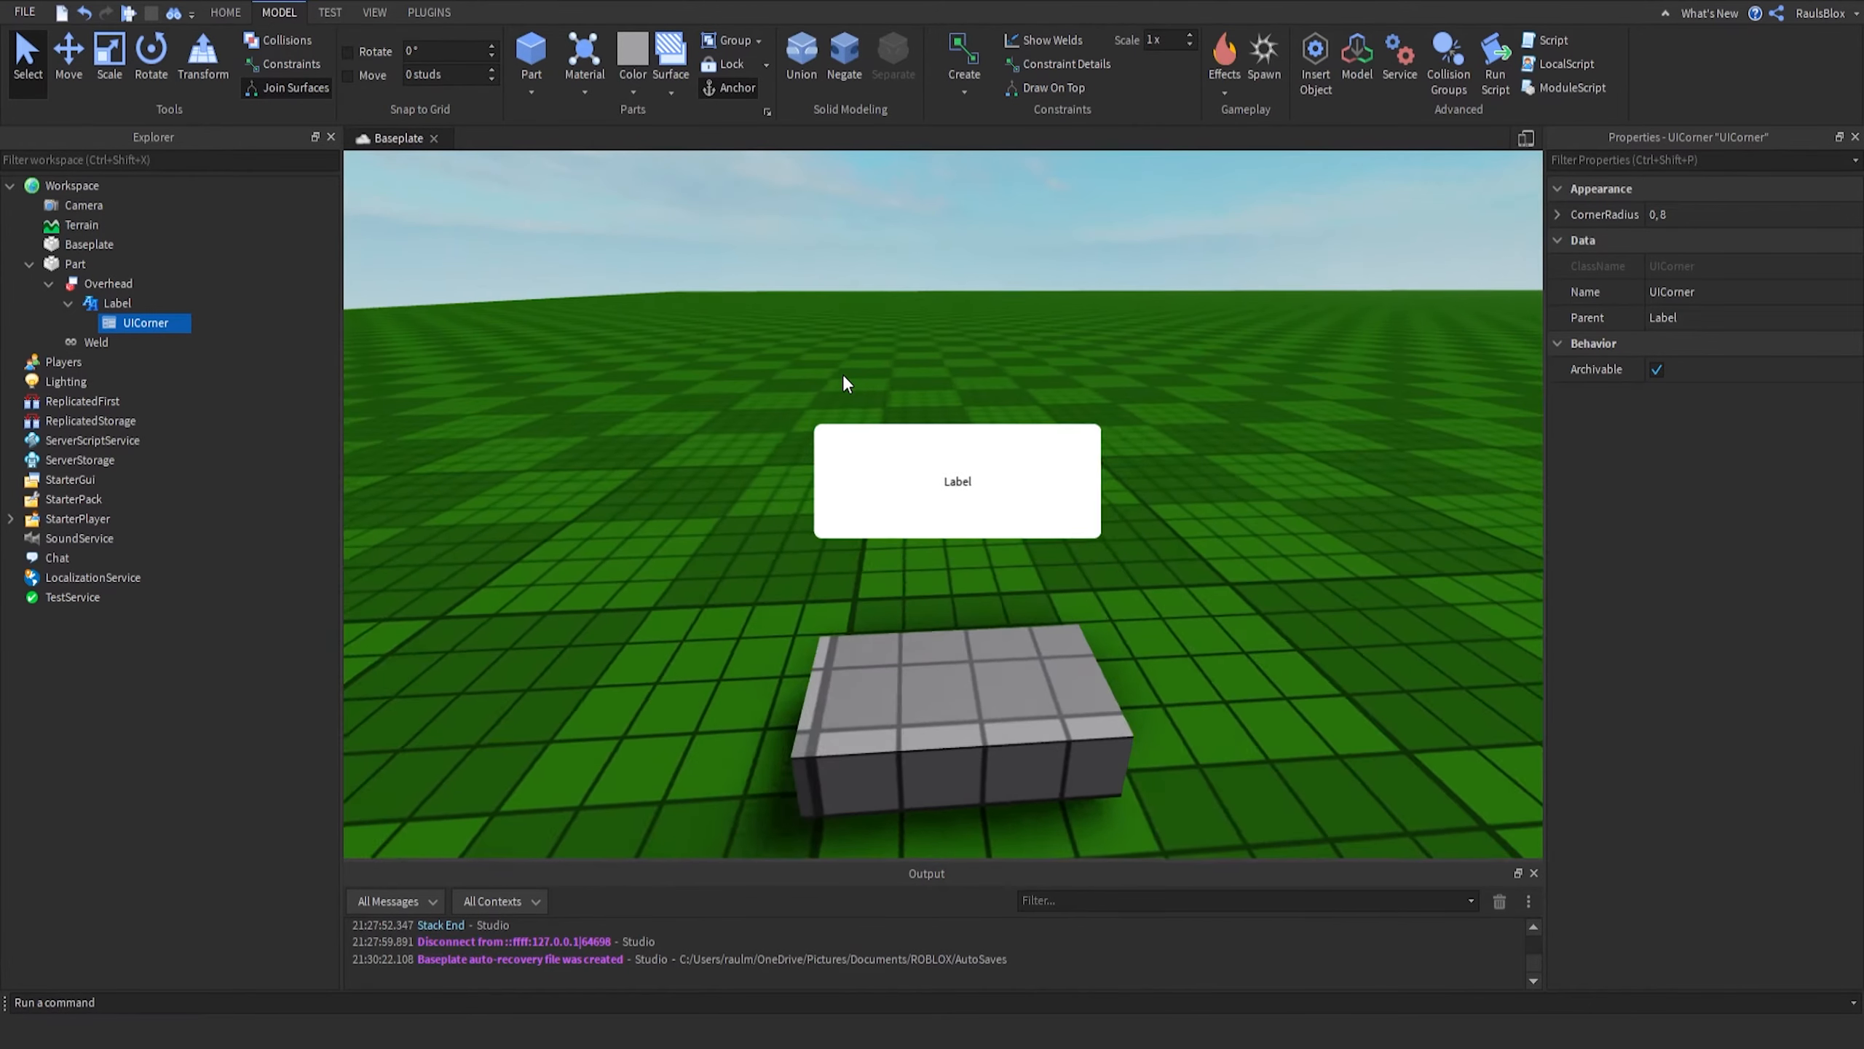
key(d)
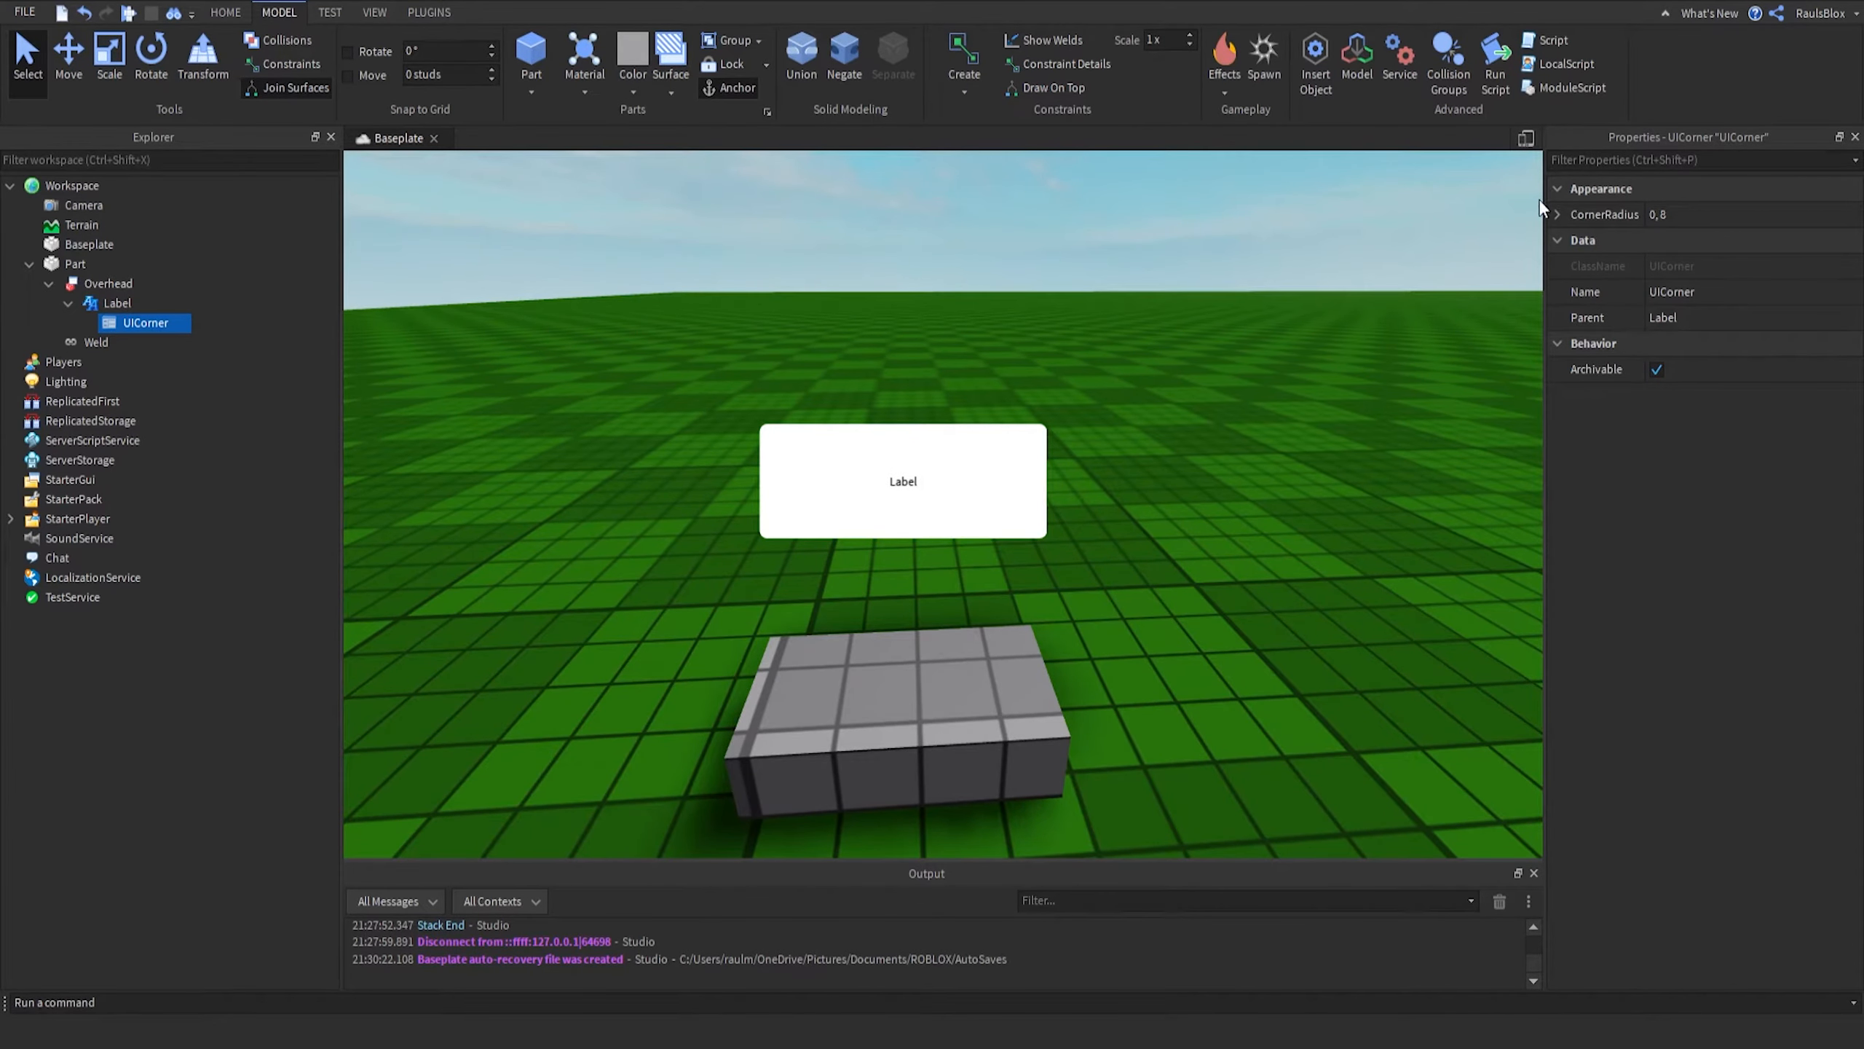
right_drag(909, 364, 913, 374)
key(w)
key(s)
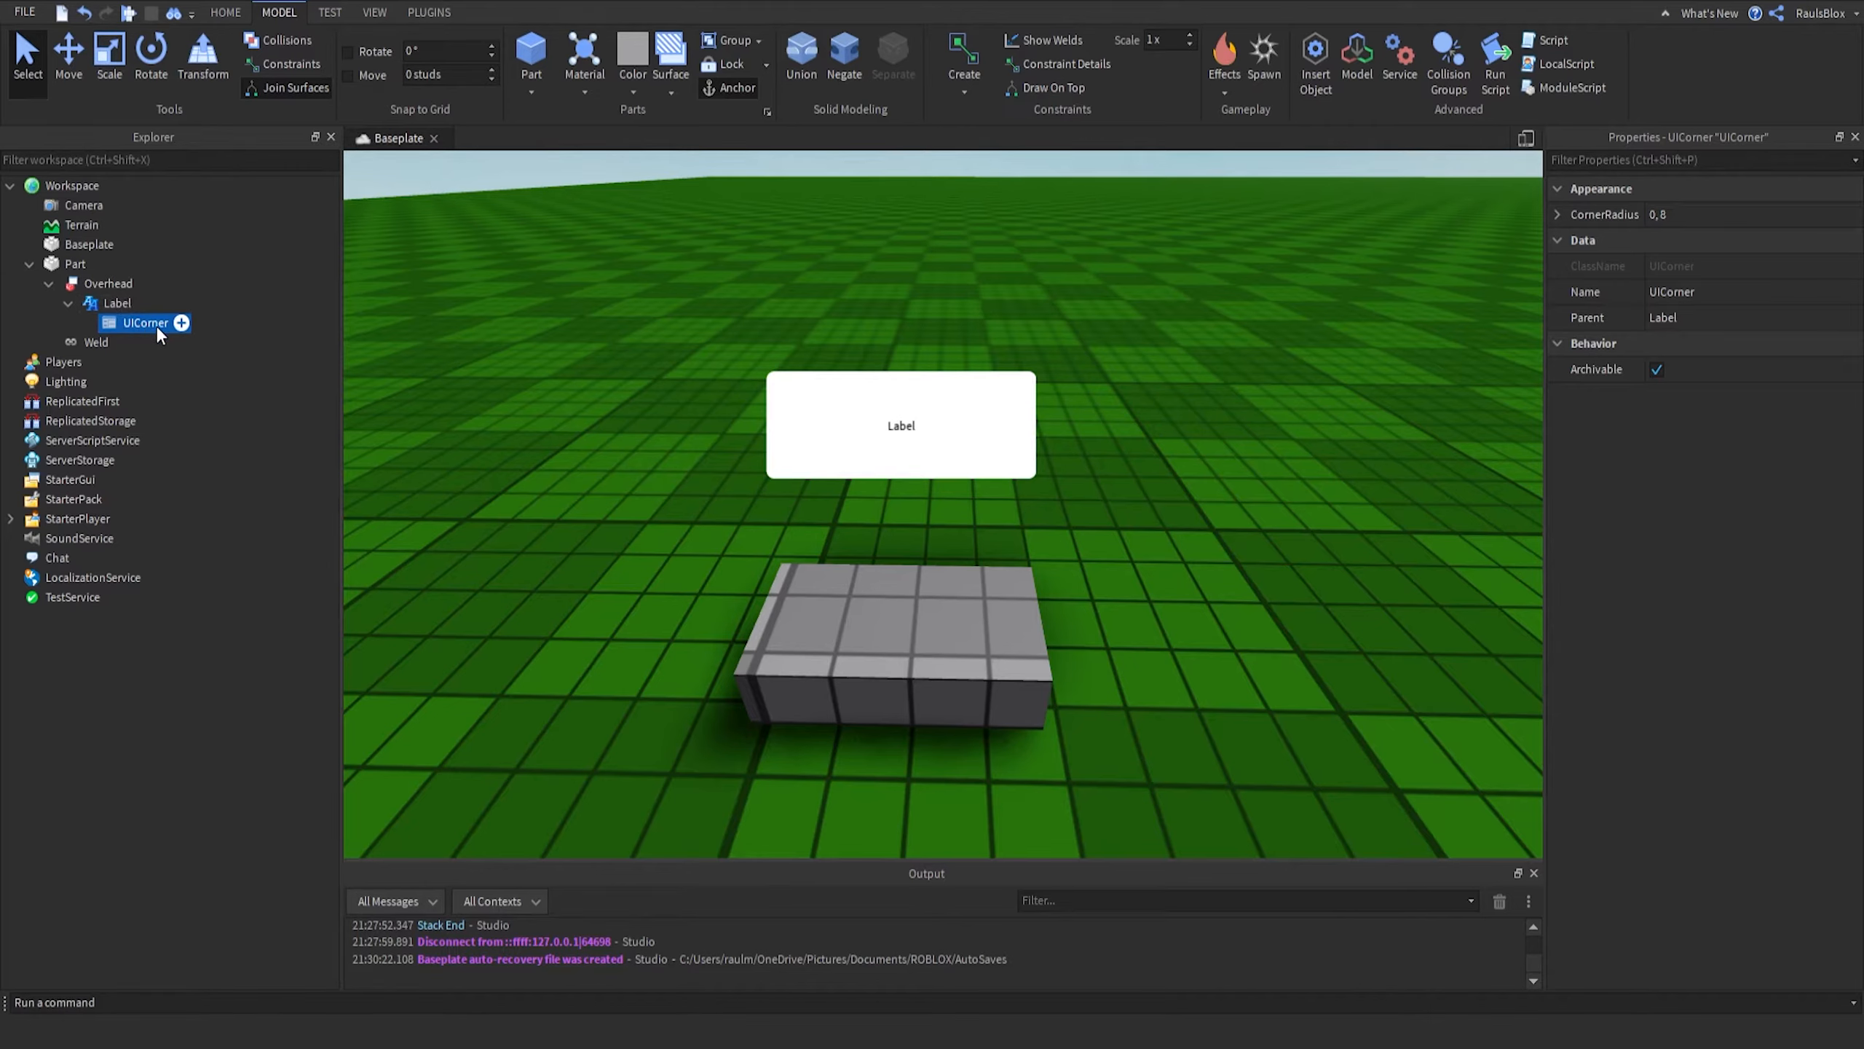
click(1720, 211)
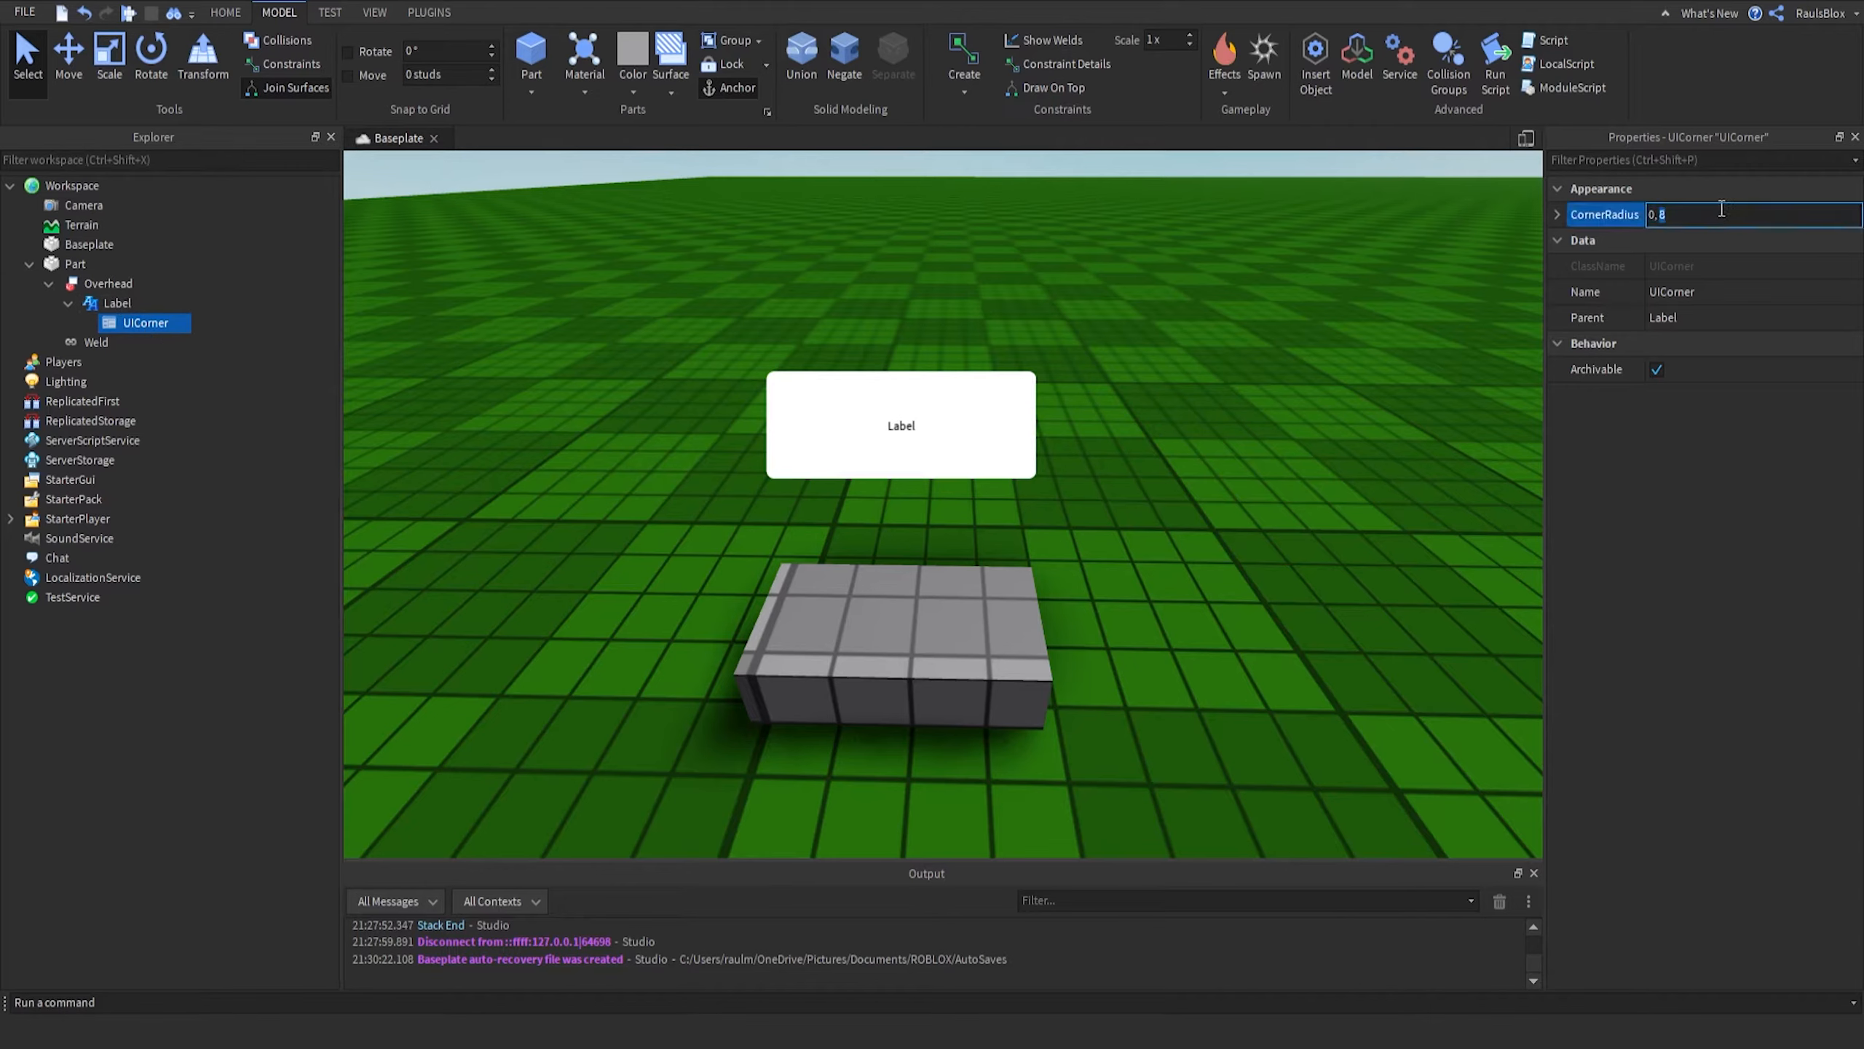
text(13)
key(Return)
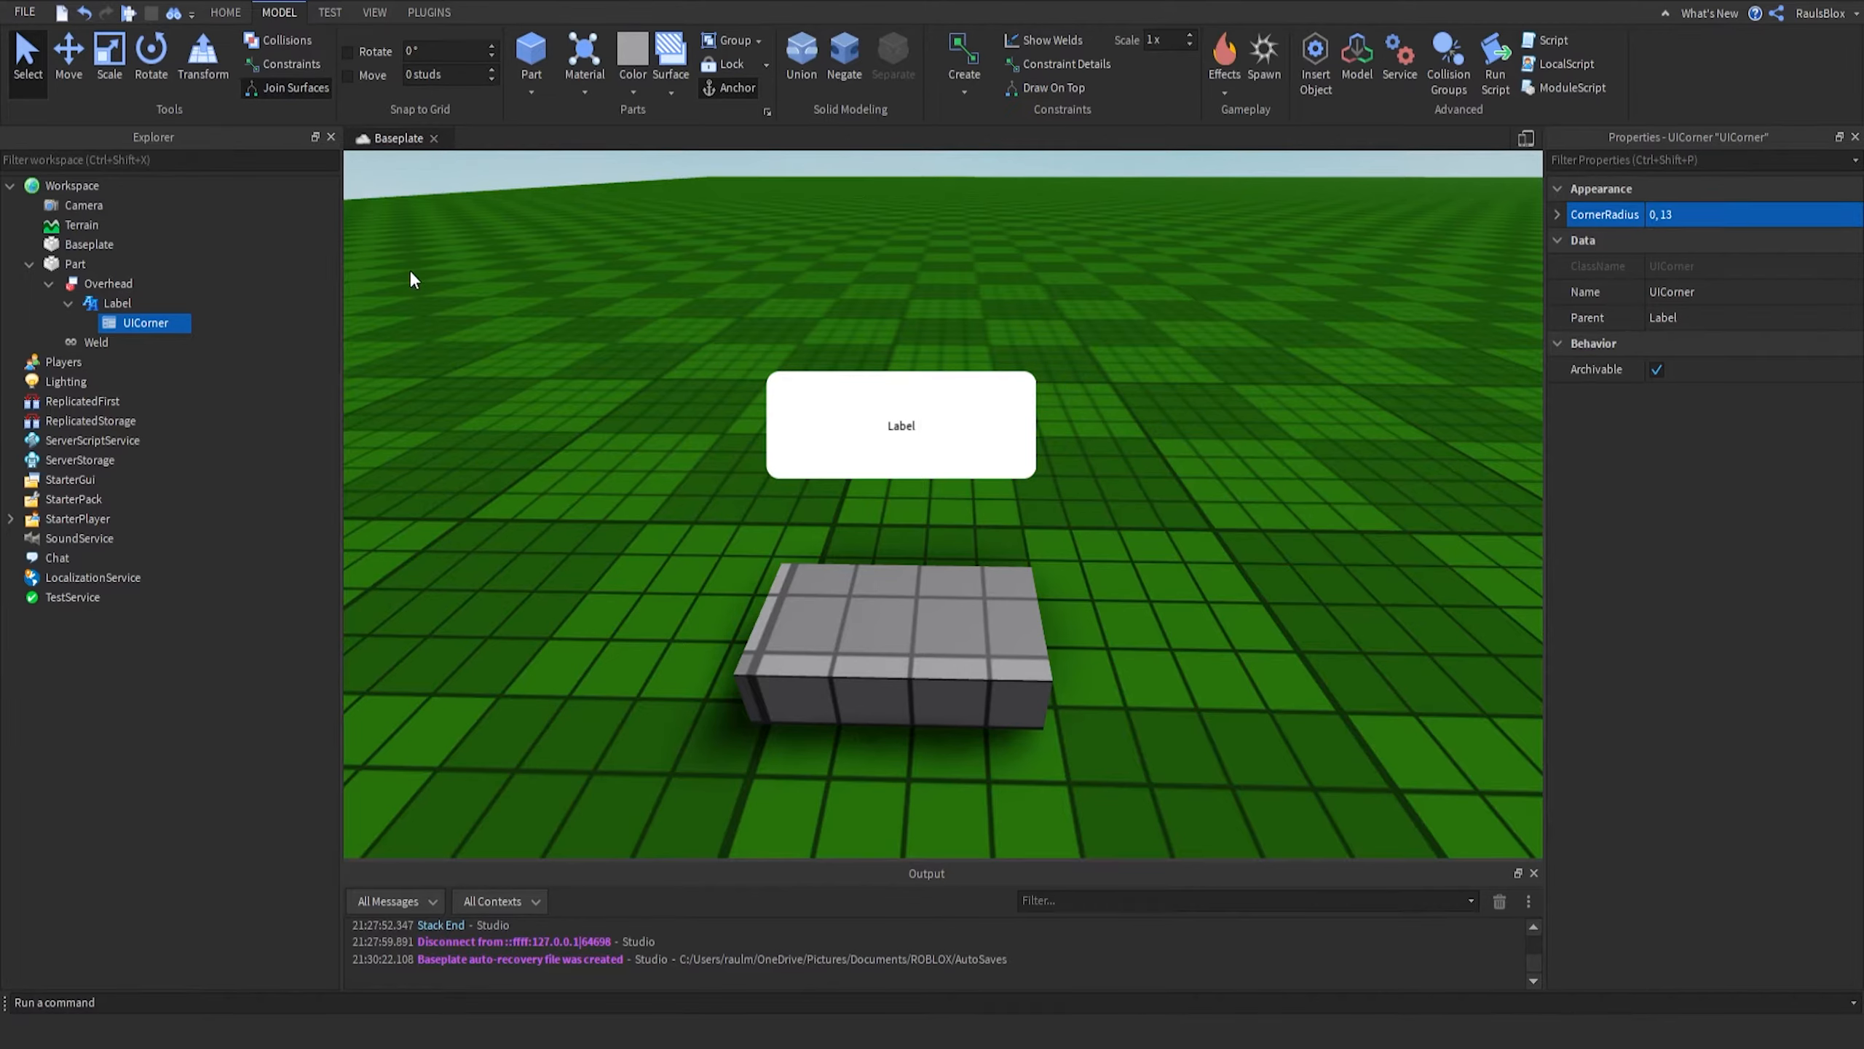
- Set the Label's BackgroundColor3 to a light blue of [37, 172, 255] in the color picker
click(110, 302)
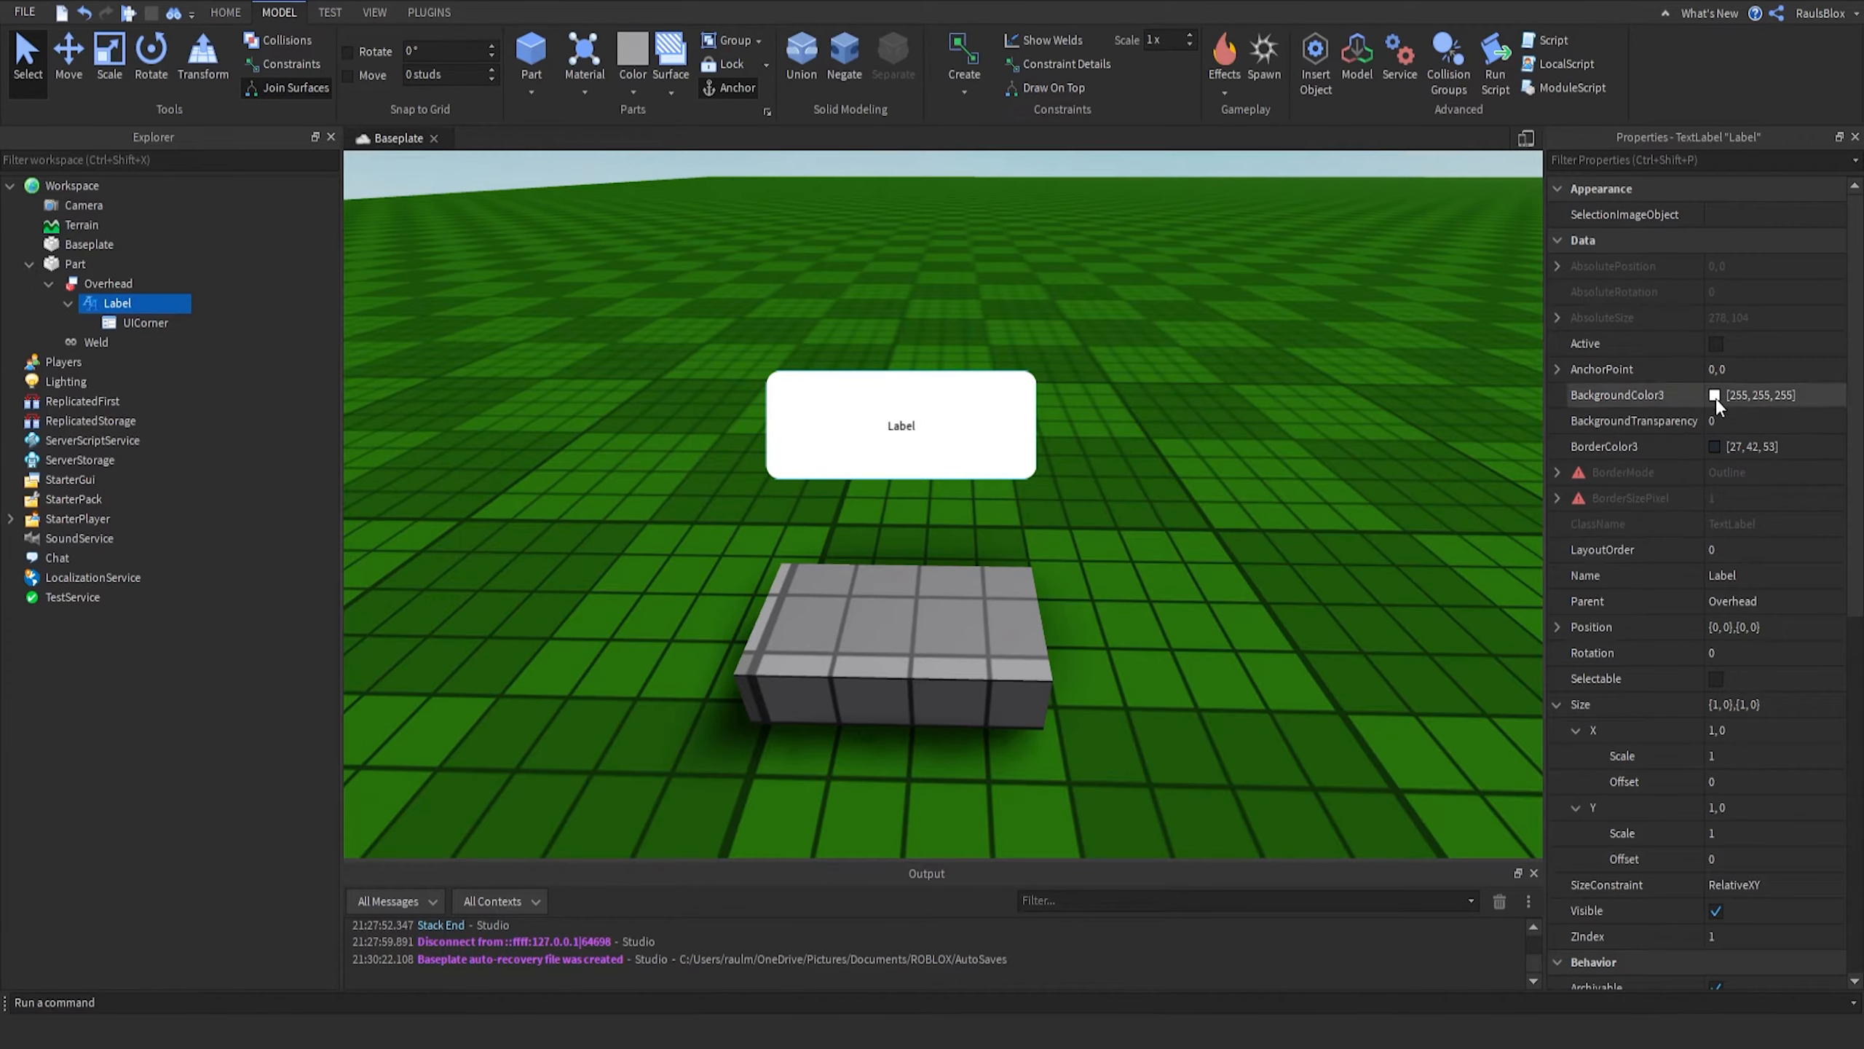
click(1637, 395)
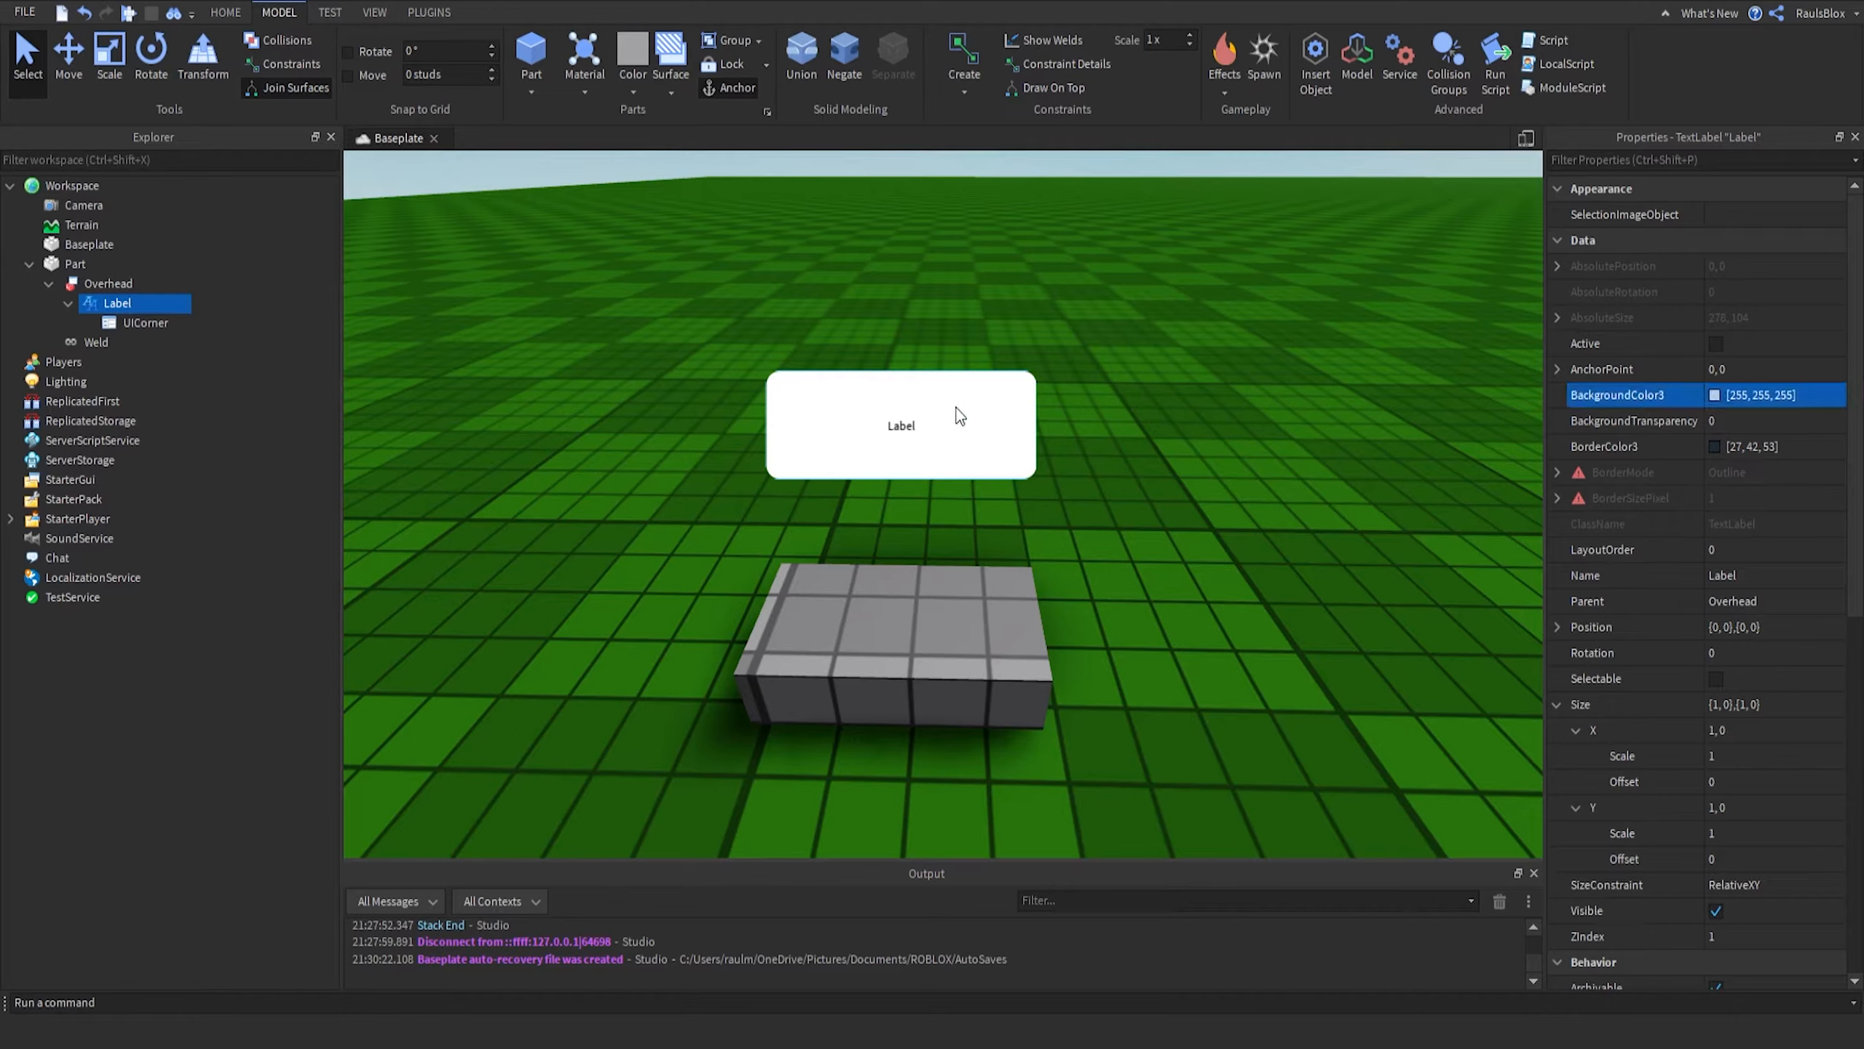
click(863, 421)
click(768, 418)
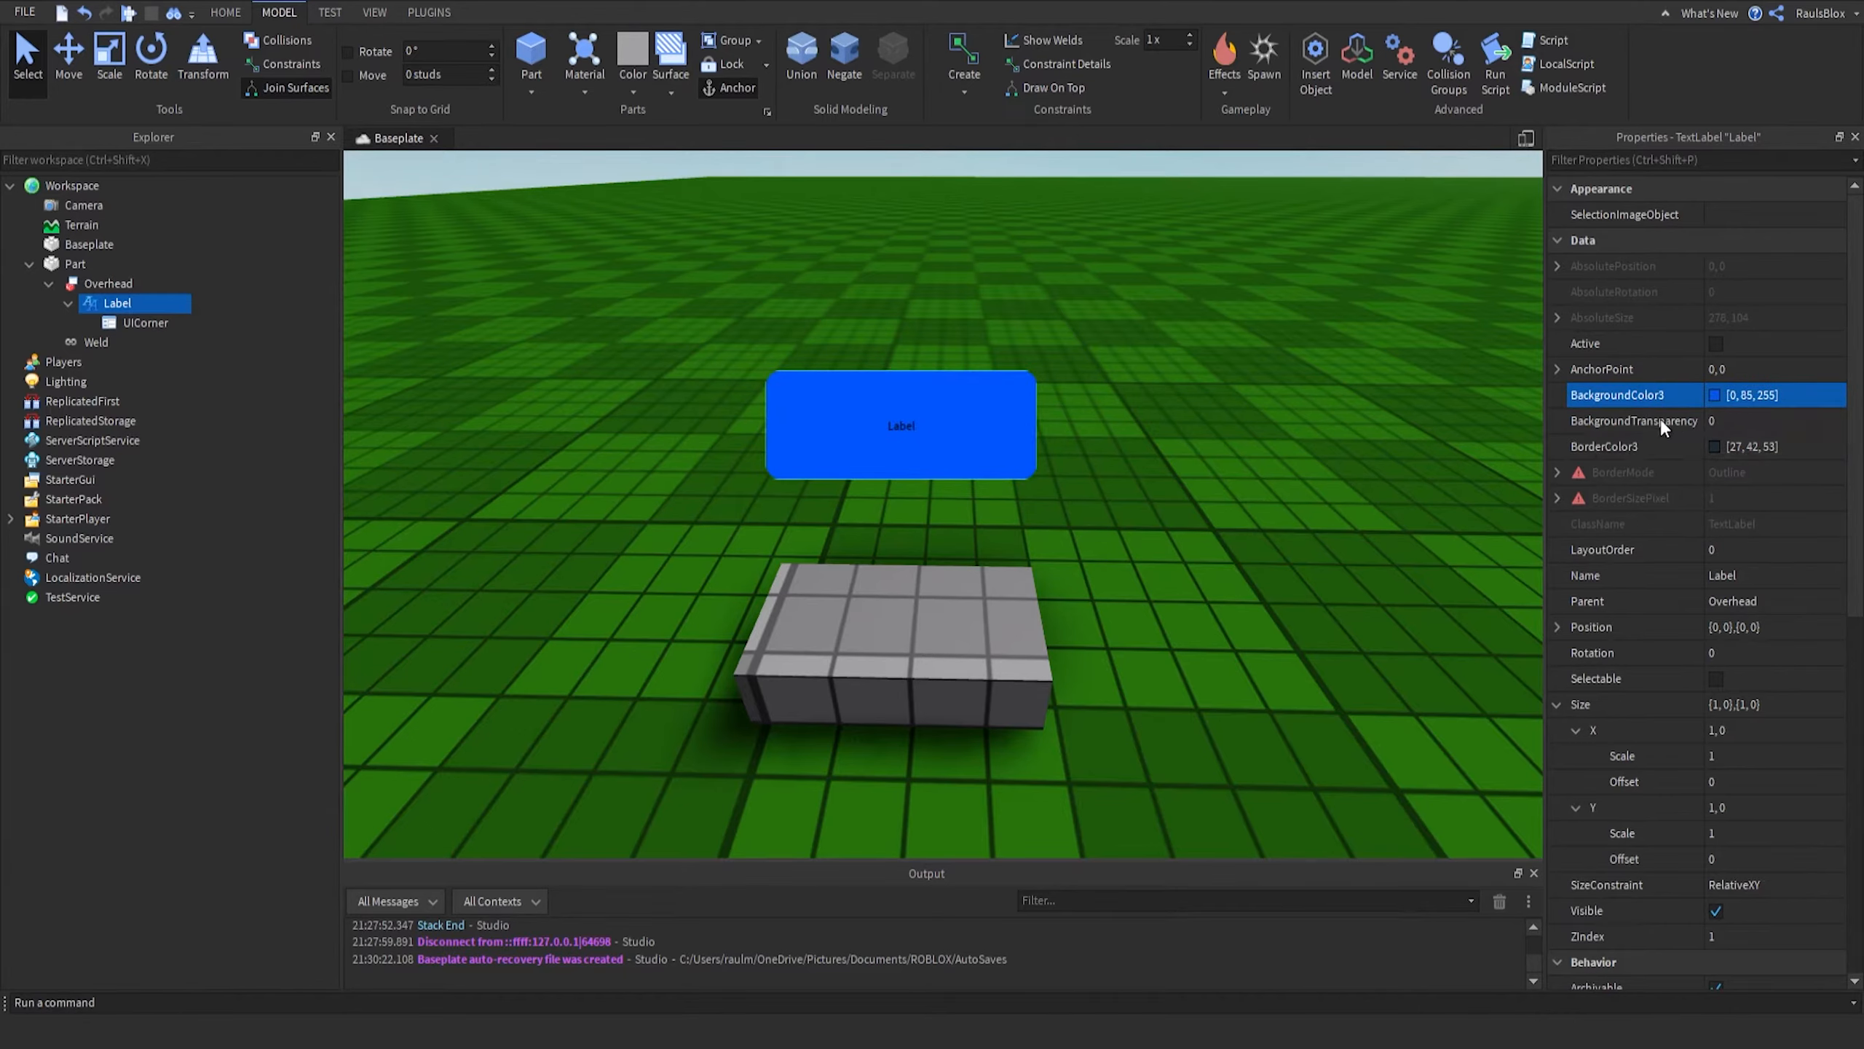
drag(1029, 375, 1013, 371)
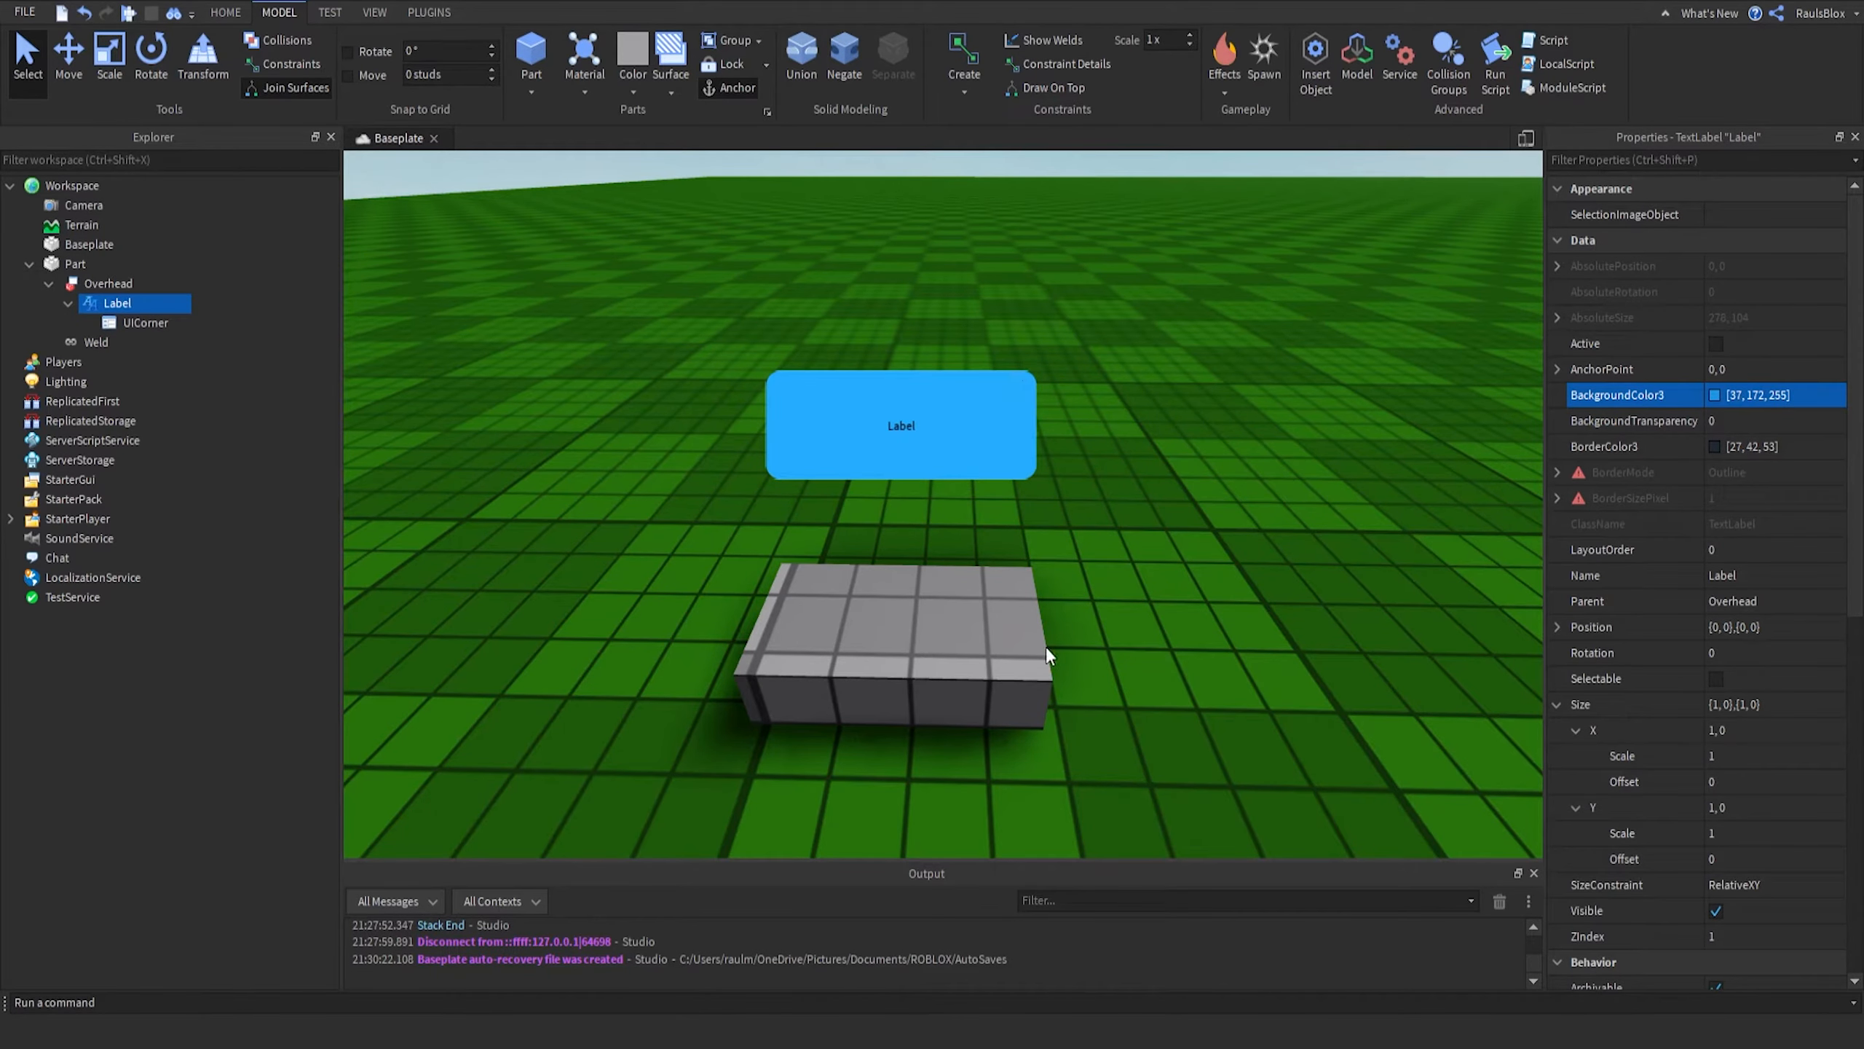
- Set the Label's TextColor3 to white [255, 255, 255] and enable TextScaled
right_drag(1045, 646, 1049, 639)
scroll(1769, 595, down, 7)
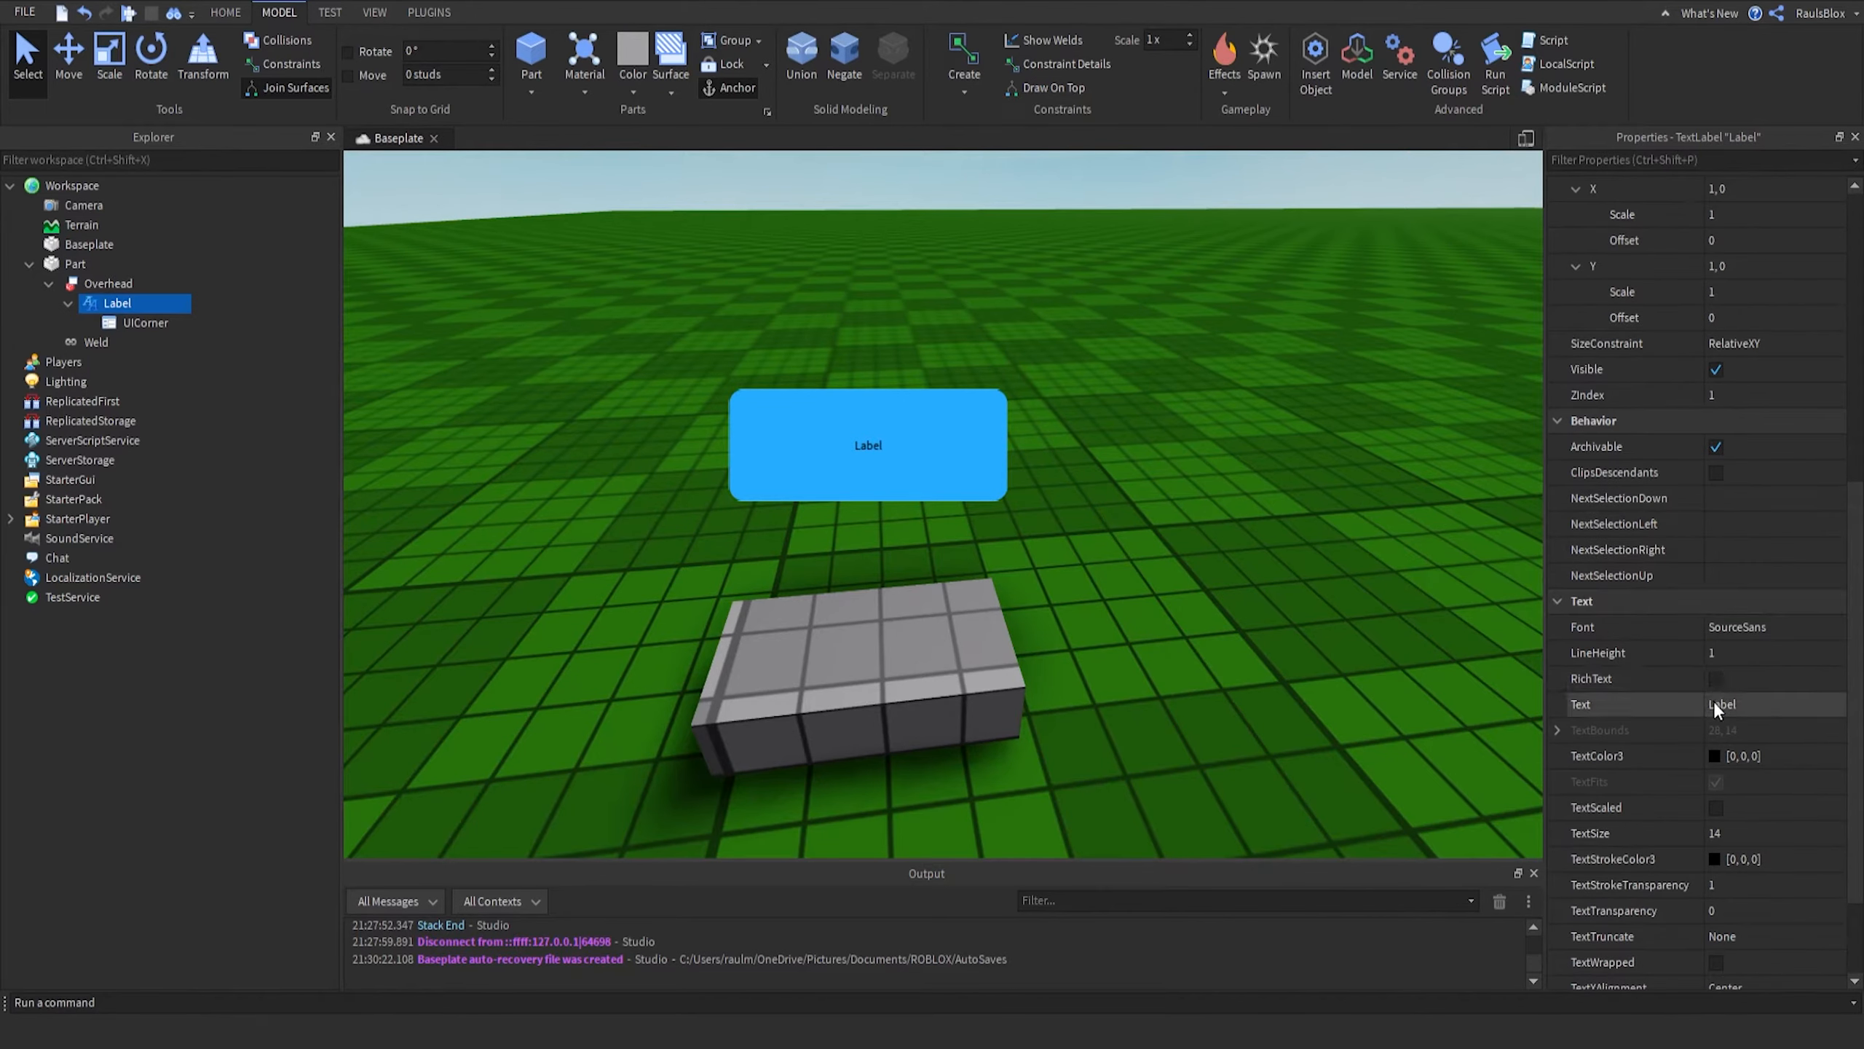
click(1714, 761)
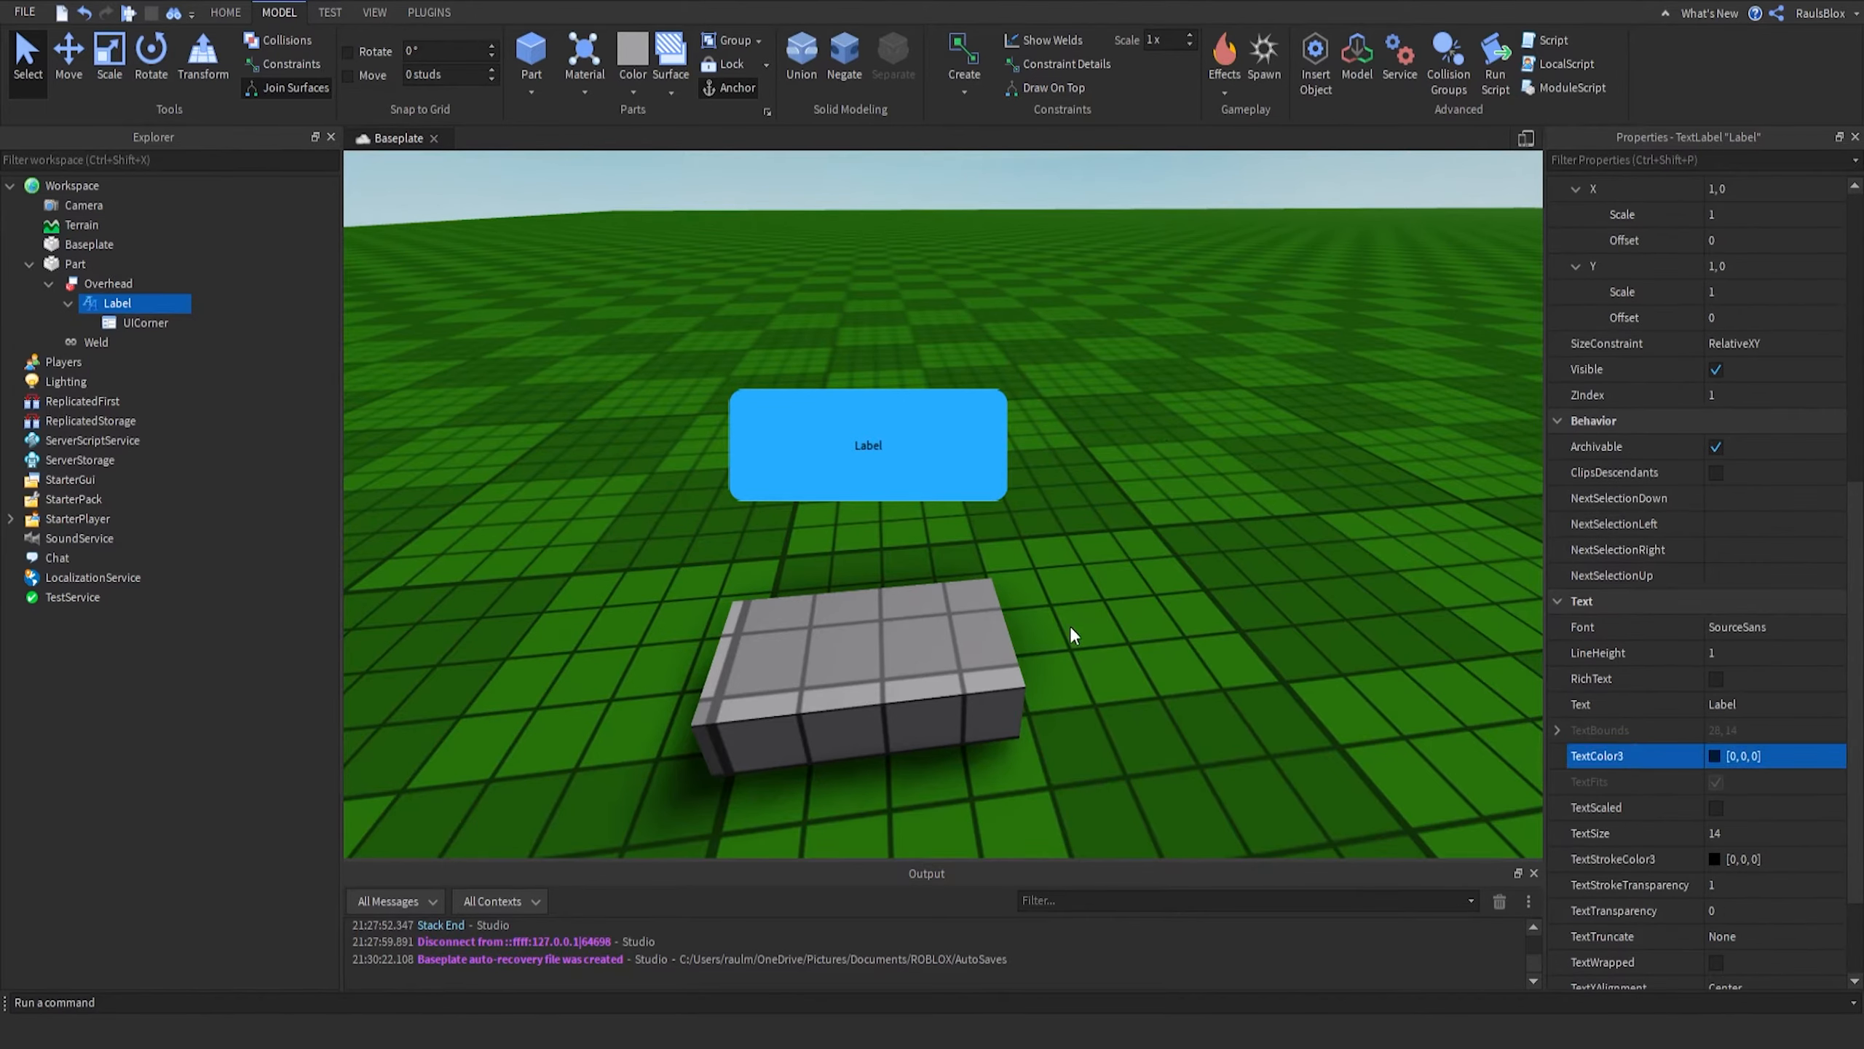
click(1155, 390)
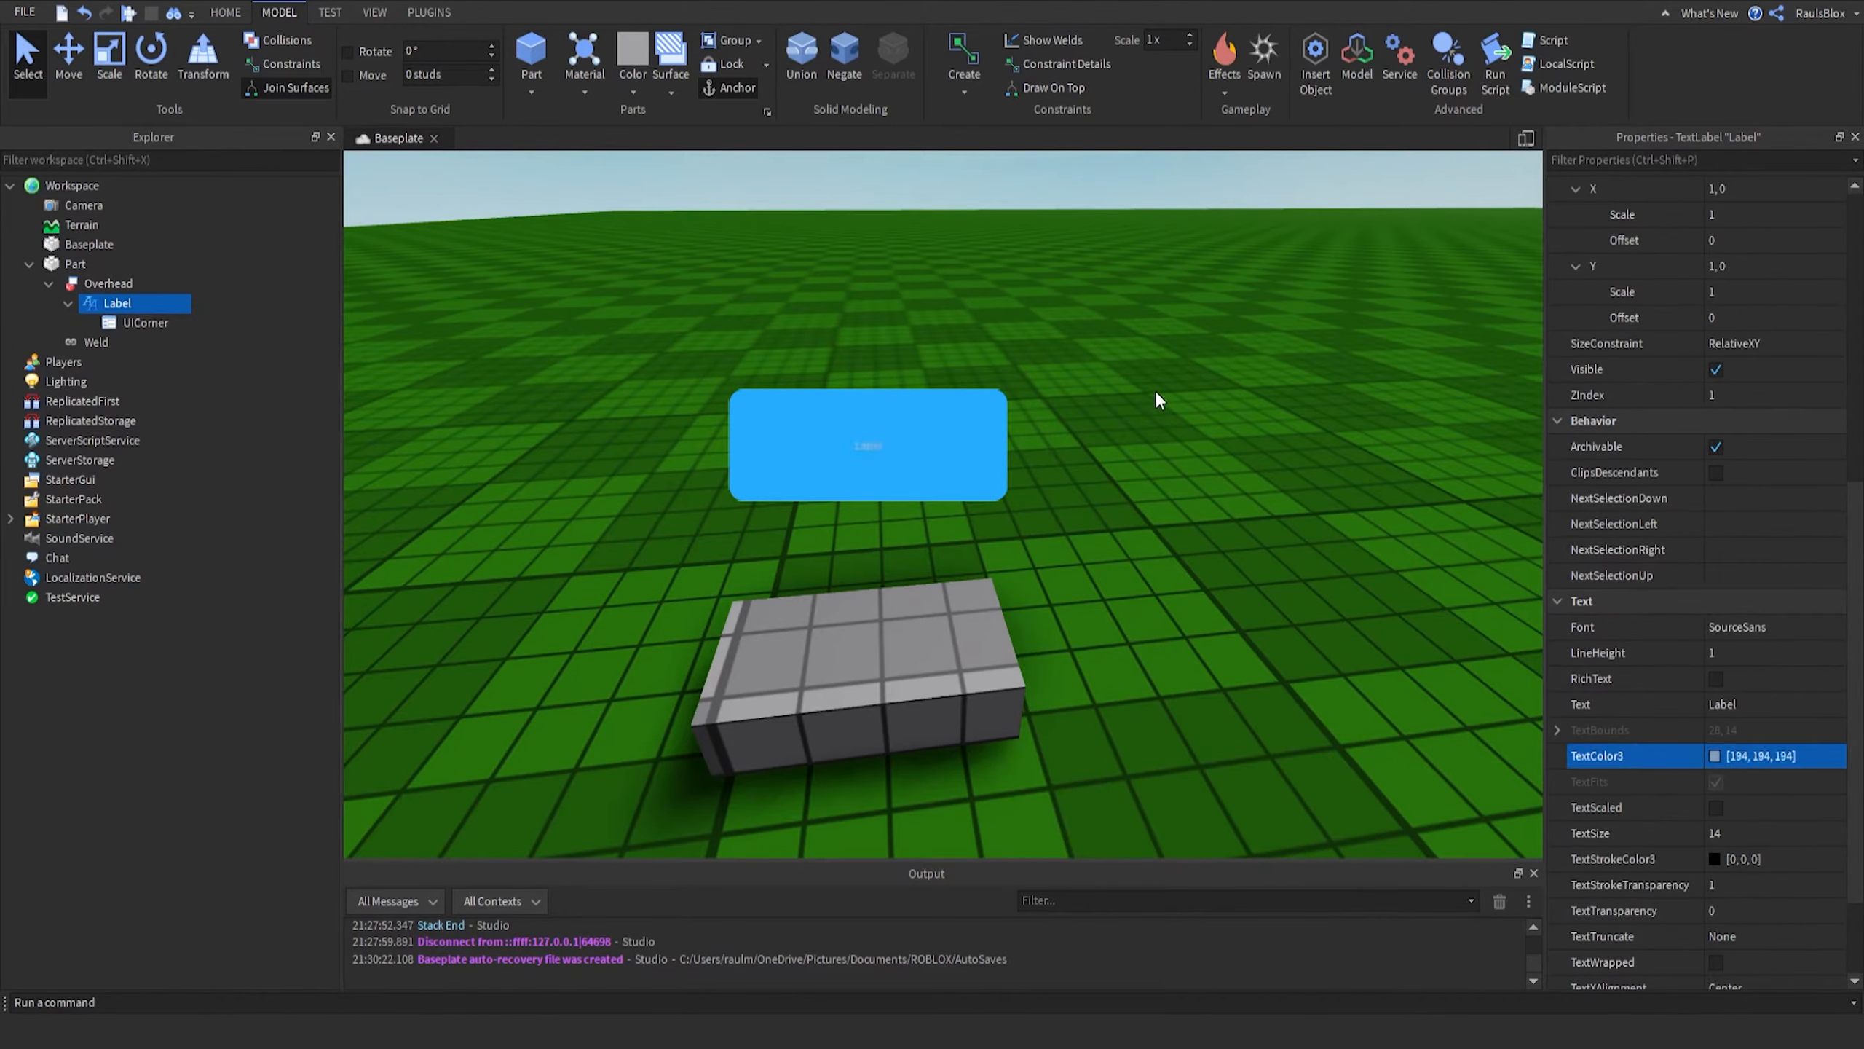
click(1717, 806)
- Change the Label's Font to the first font starting with C
click(1219, 564)
key(d)
right_drag(1219, 564, 1218, 563)
key(w)
key(s)
key(w)
key(s)
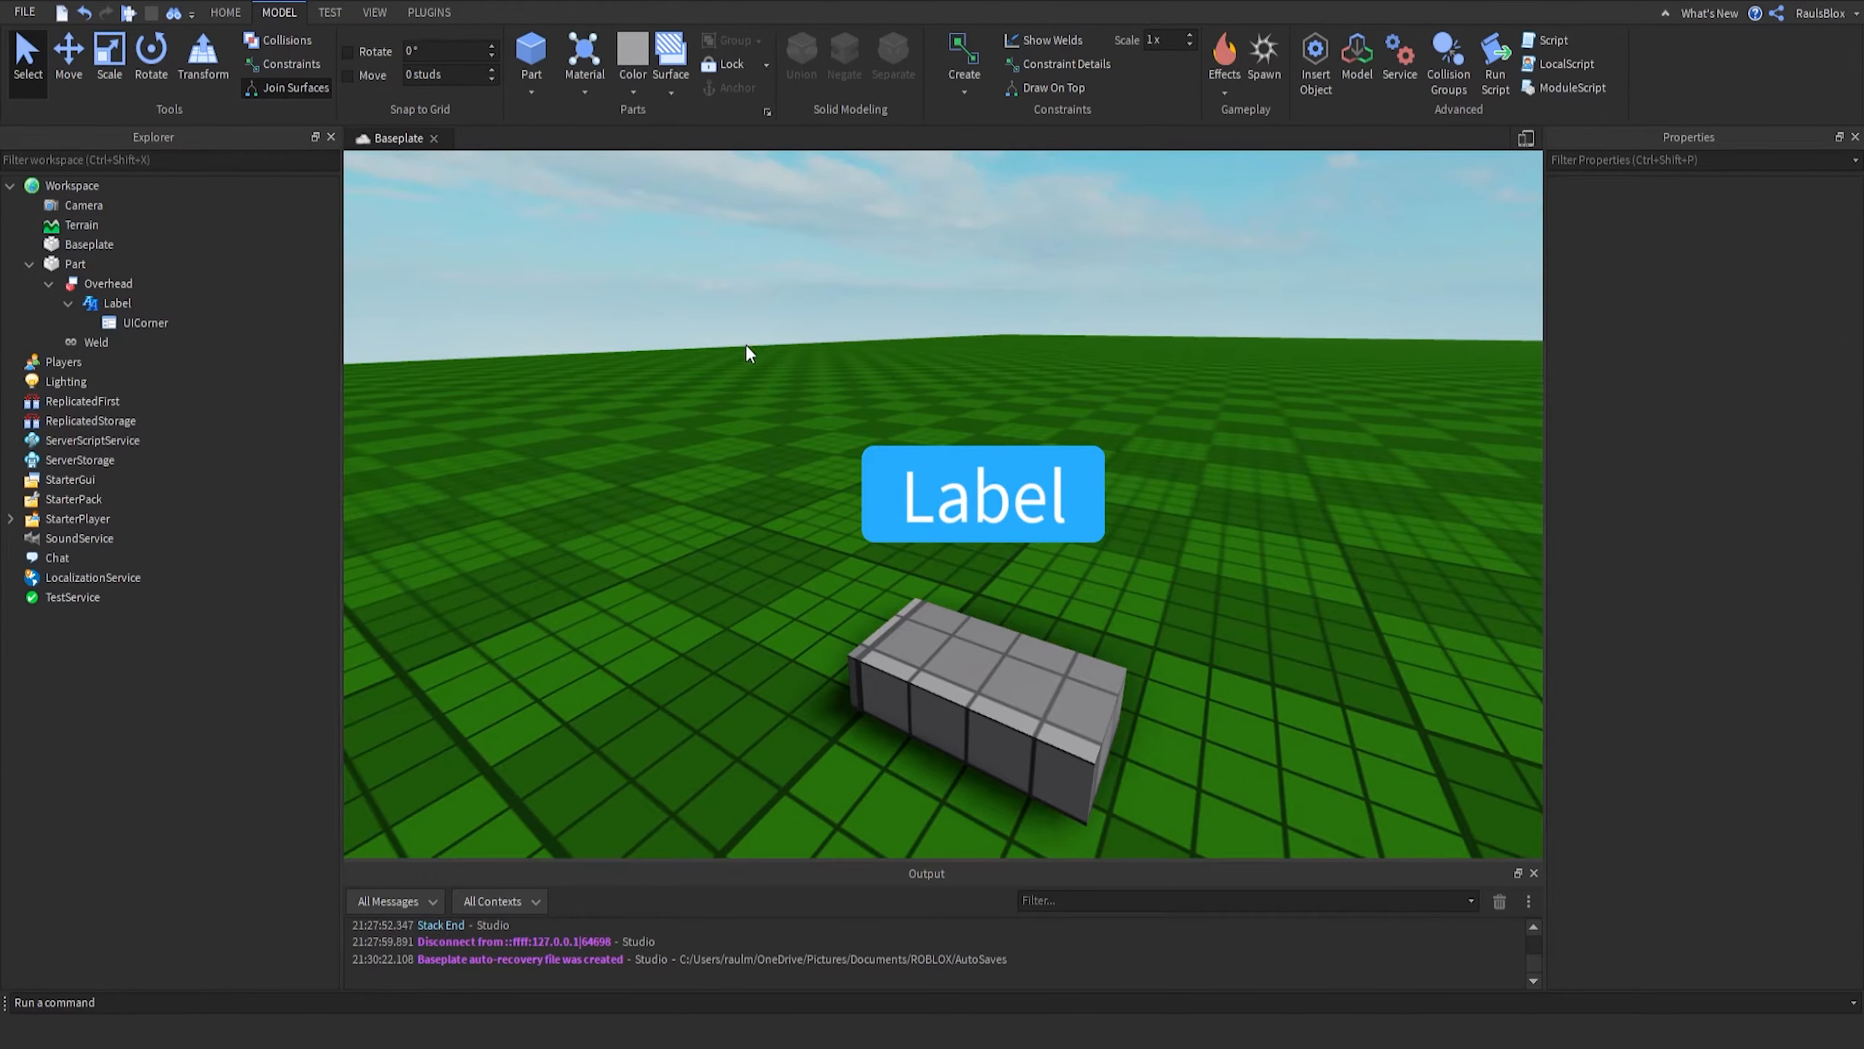
click(121, 302)
scroll(1749, 448, down, 3)
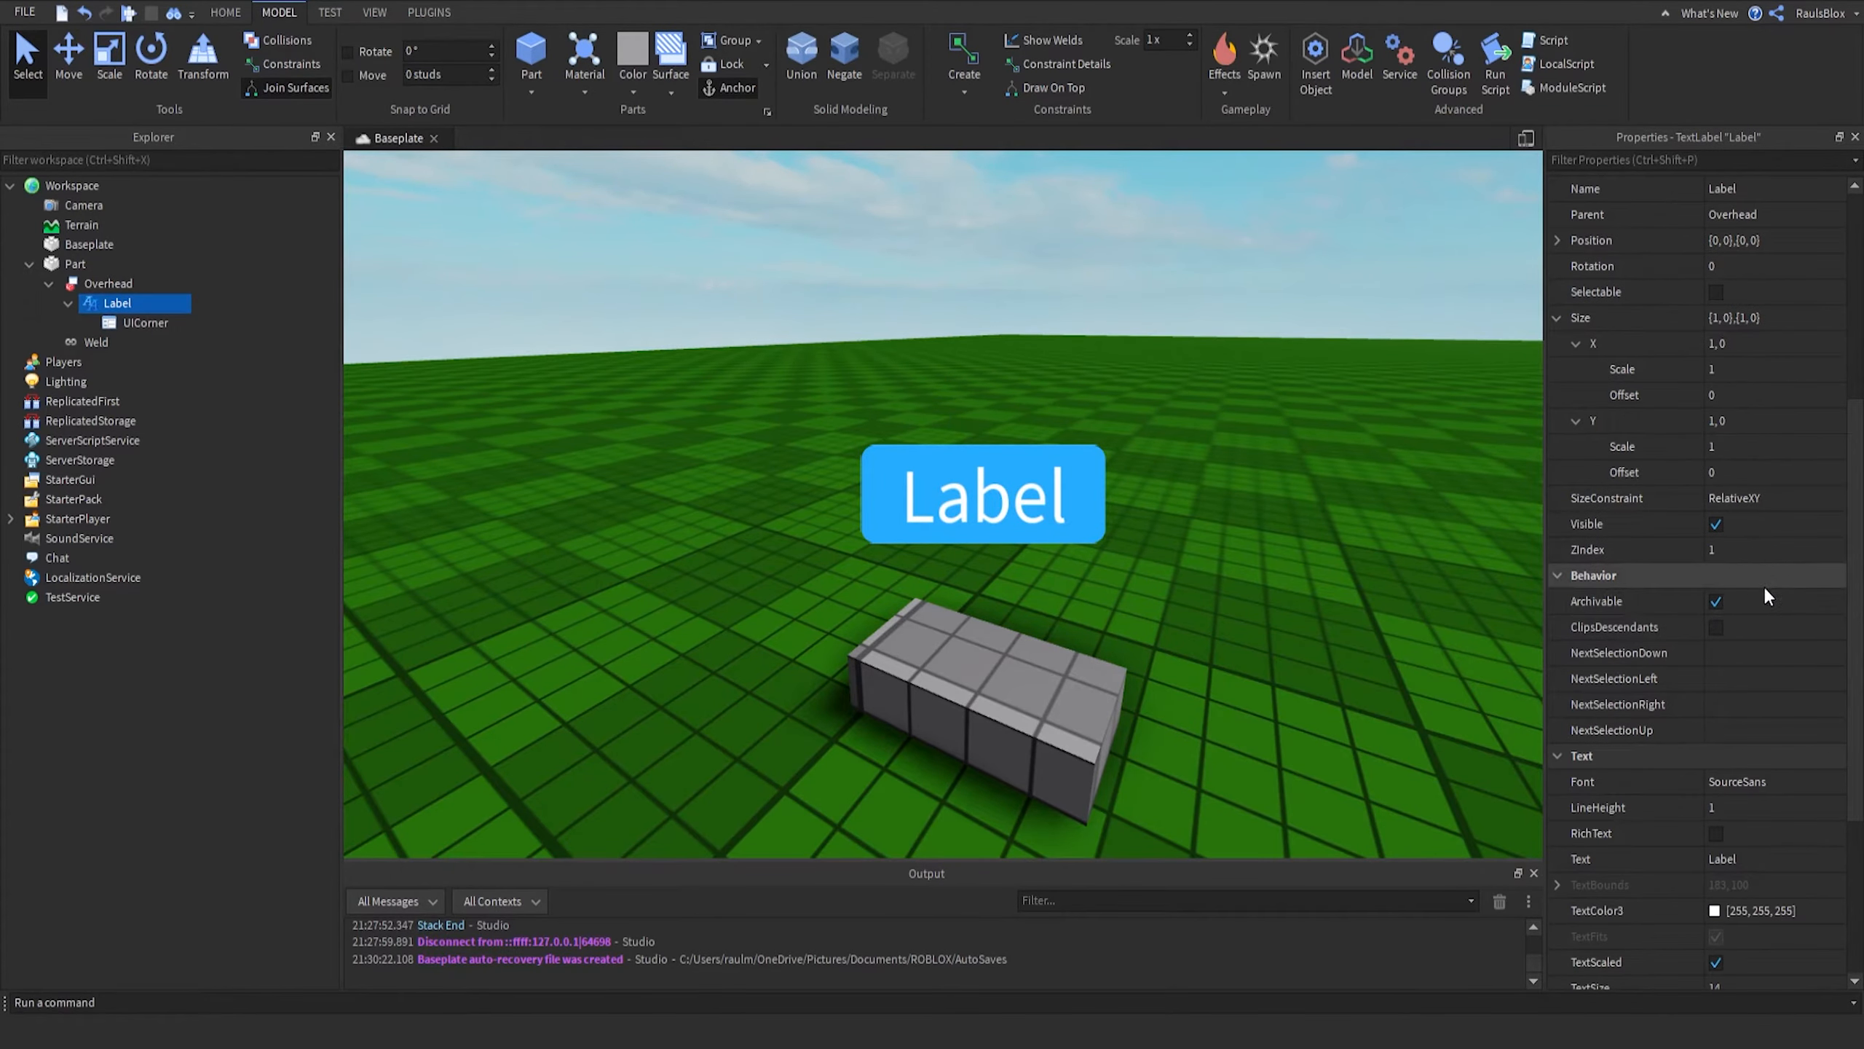
click(1801, 778)
key(c)
click(1183, 407)
- Inspect the styled label above the part from different camera angles in the viewport
key(s)
mouse_move(1184, 407)
right_down()
mouse_move(1168, 406)
mouse_move(1183, 408)
right_up()
key(s)
key(w)
key(d)
key(w)
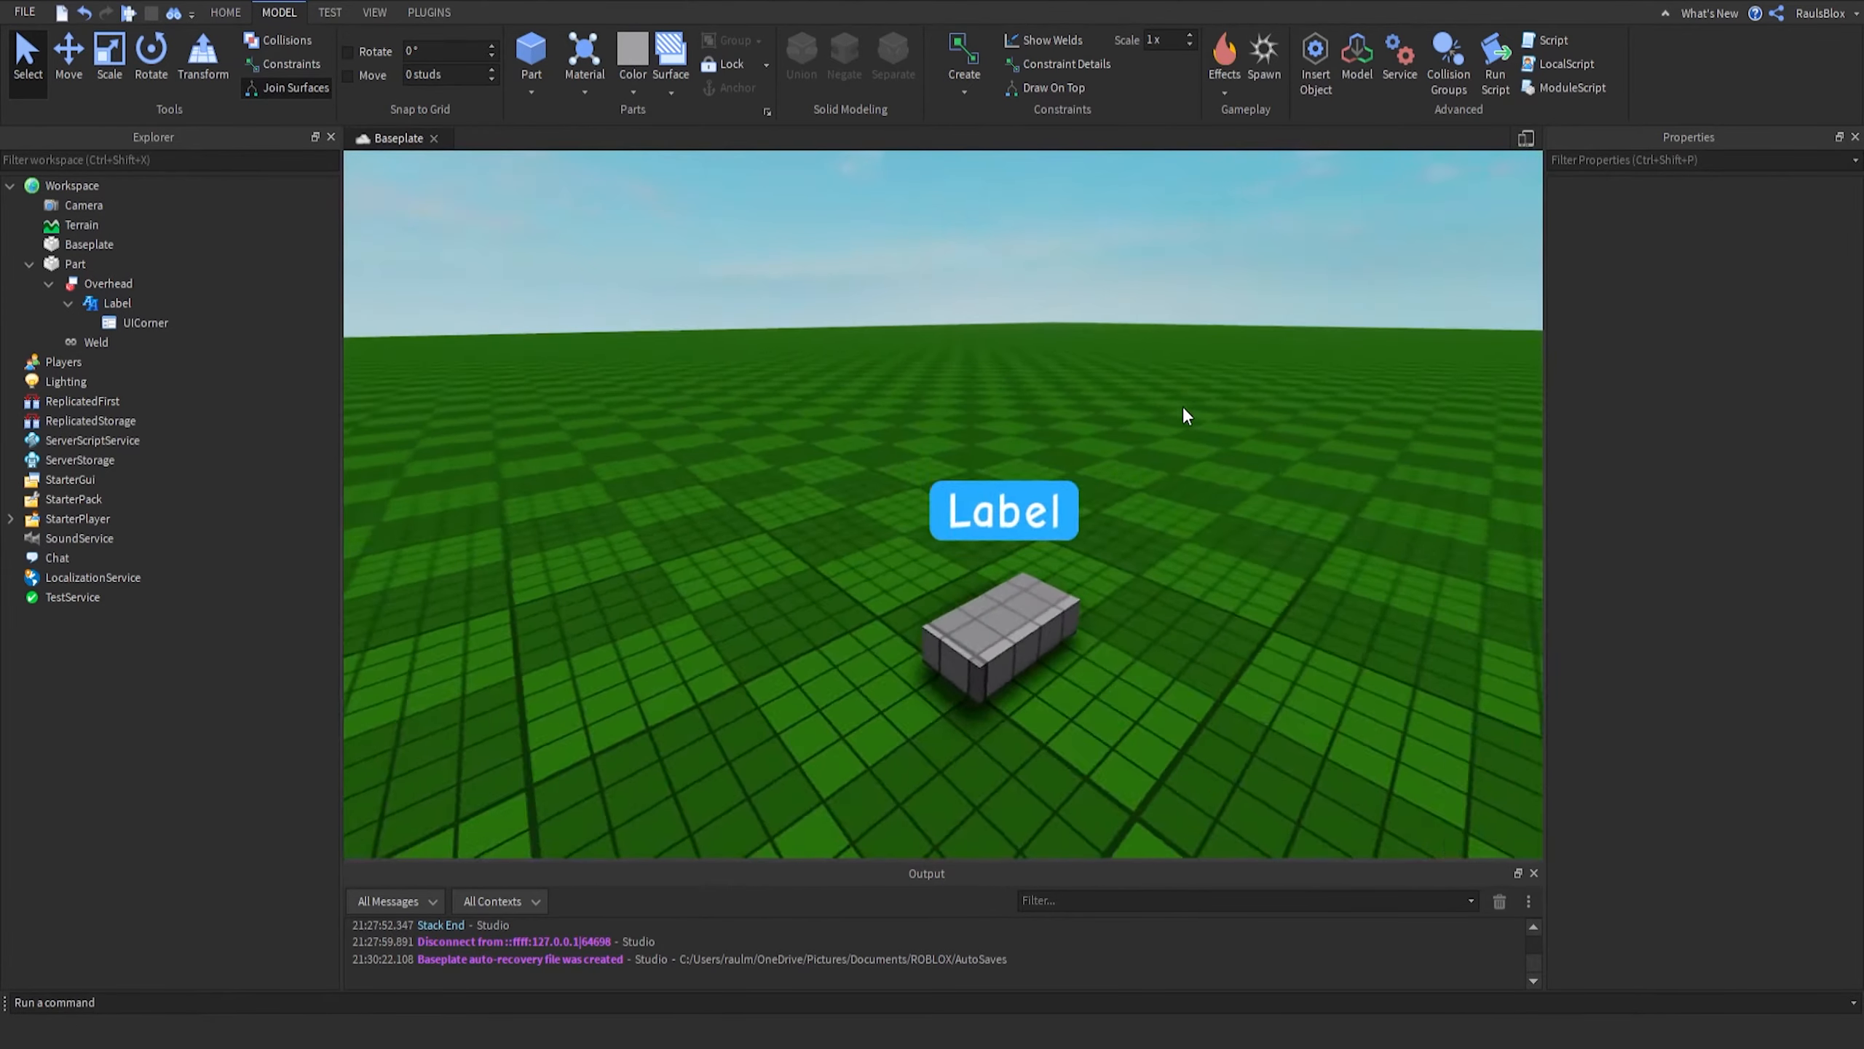
key(d)
key(a)
right_drag(903, 469, 629, 552)
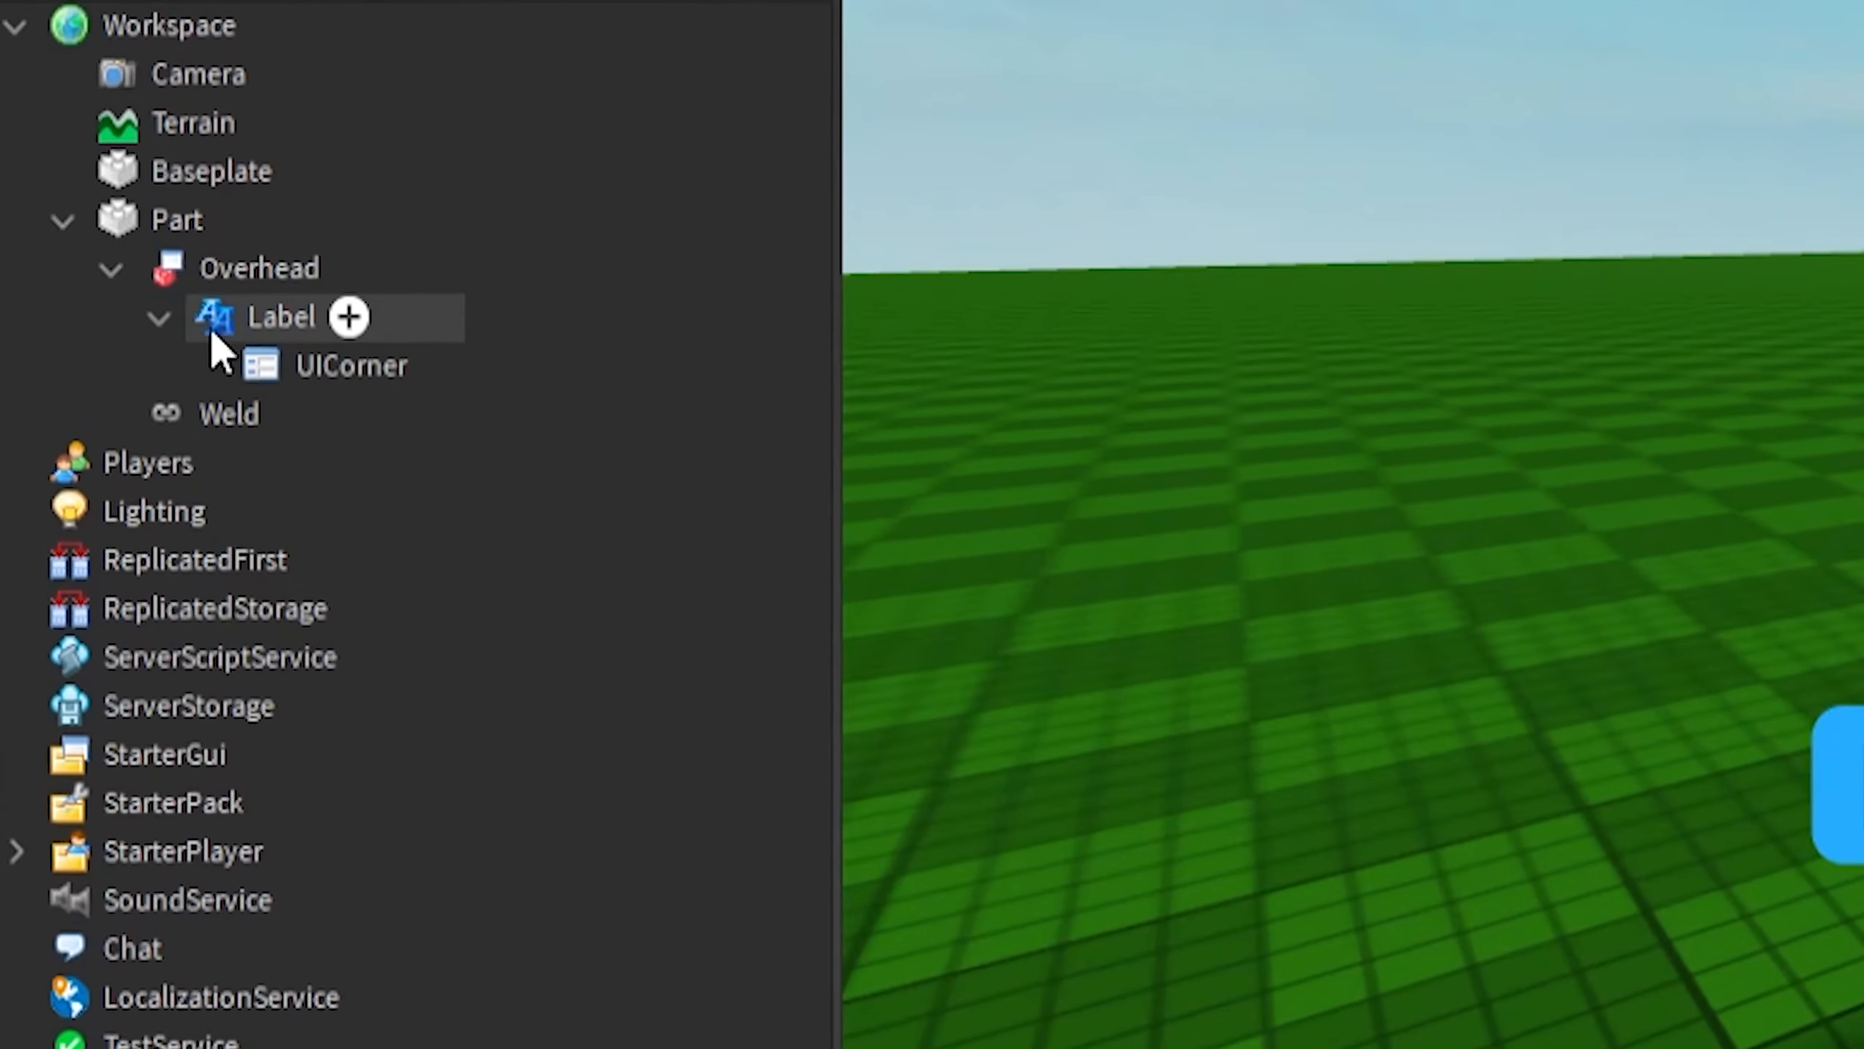
- Collapse the hierarchy and move the Overhead BillboardGui into ServerStorage
click(91, 304)
click(159, 318)
click(111, 270)
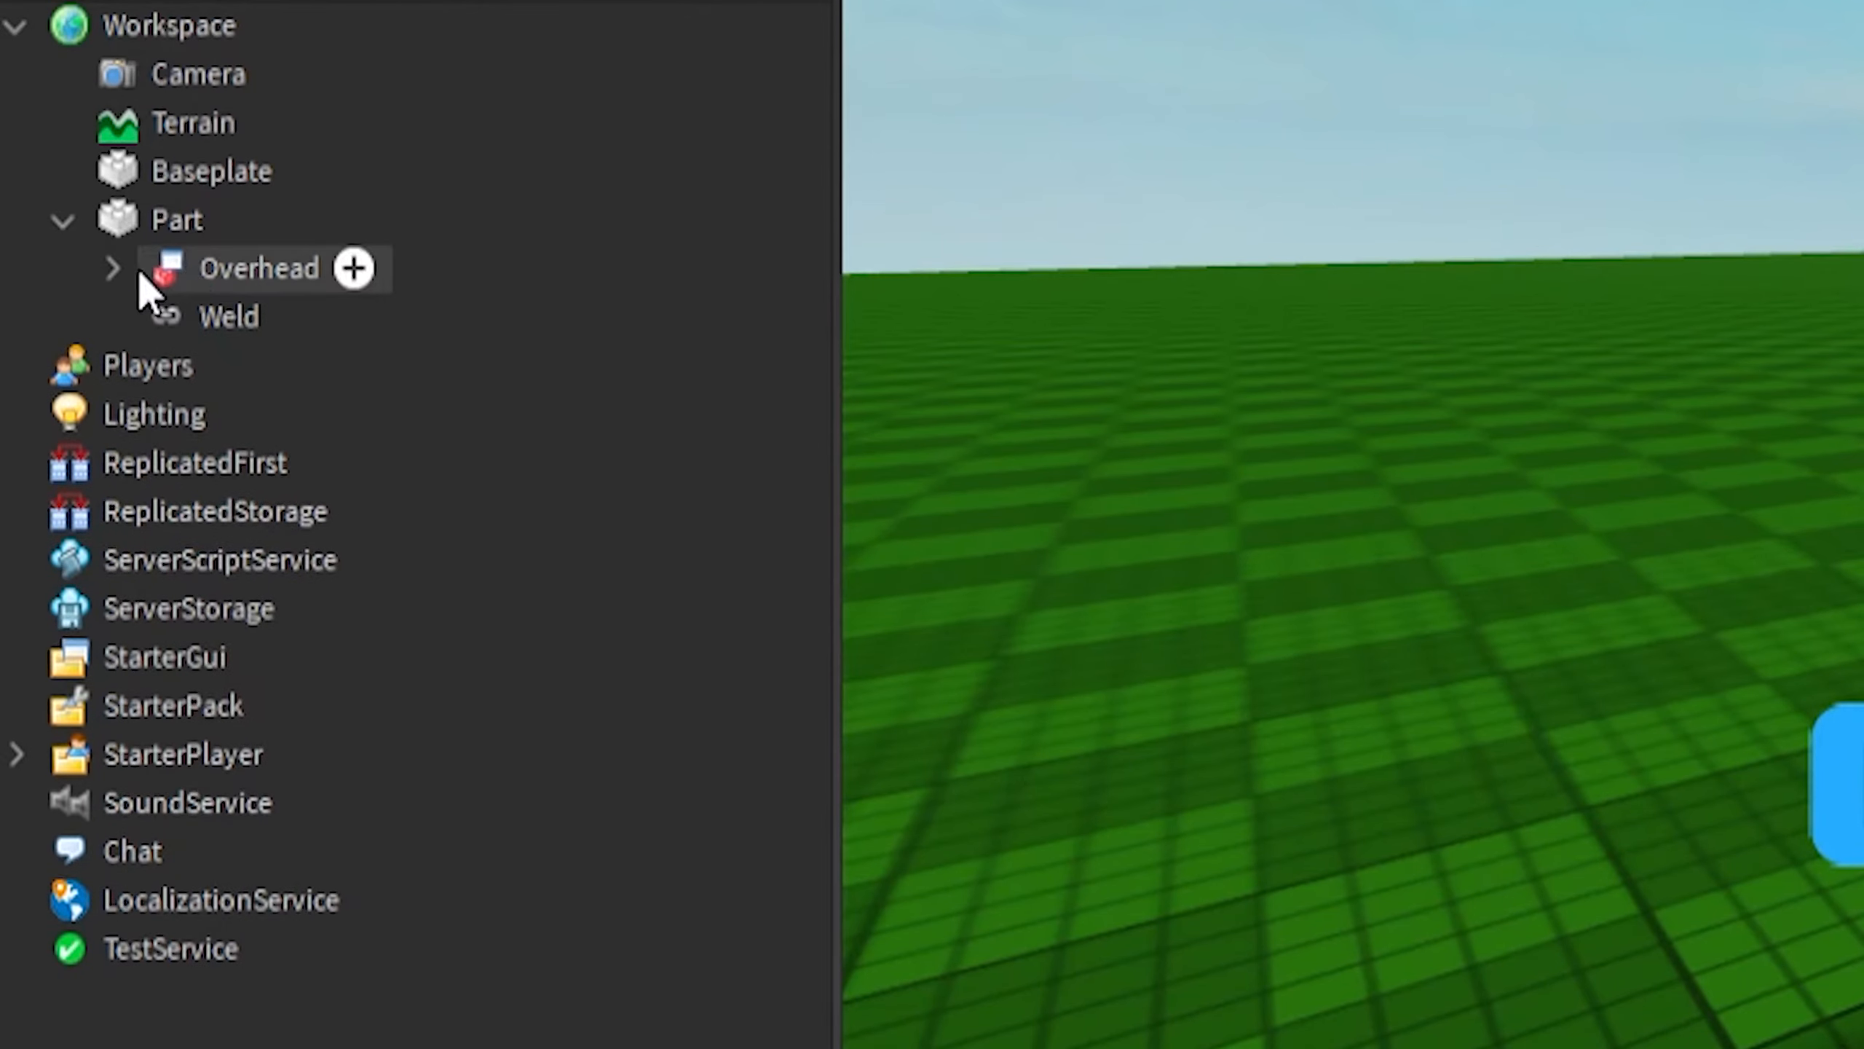
click(219, 285)
drag(218, 285, 199, 611)
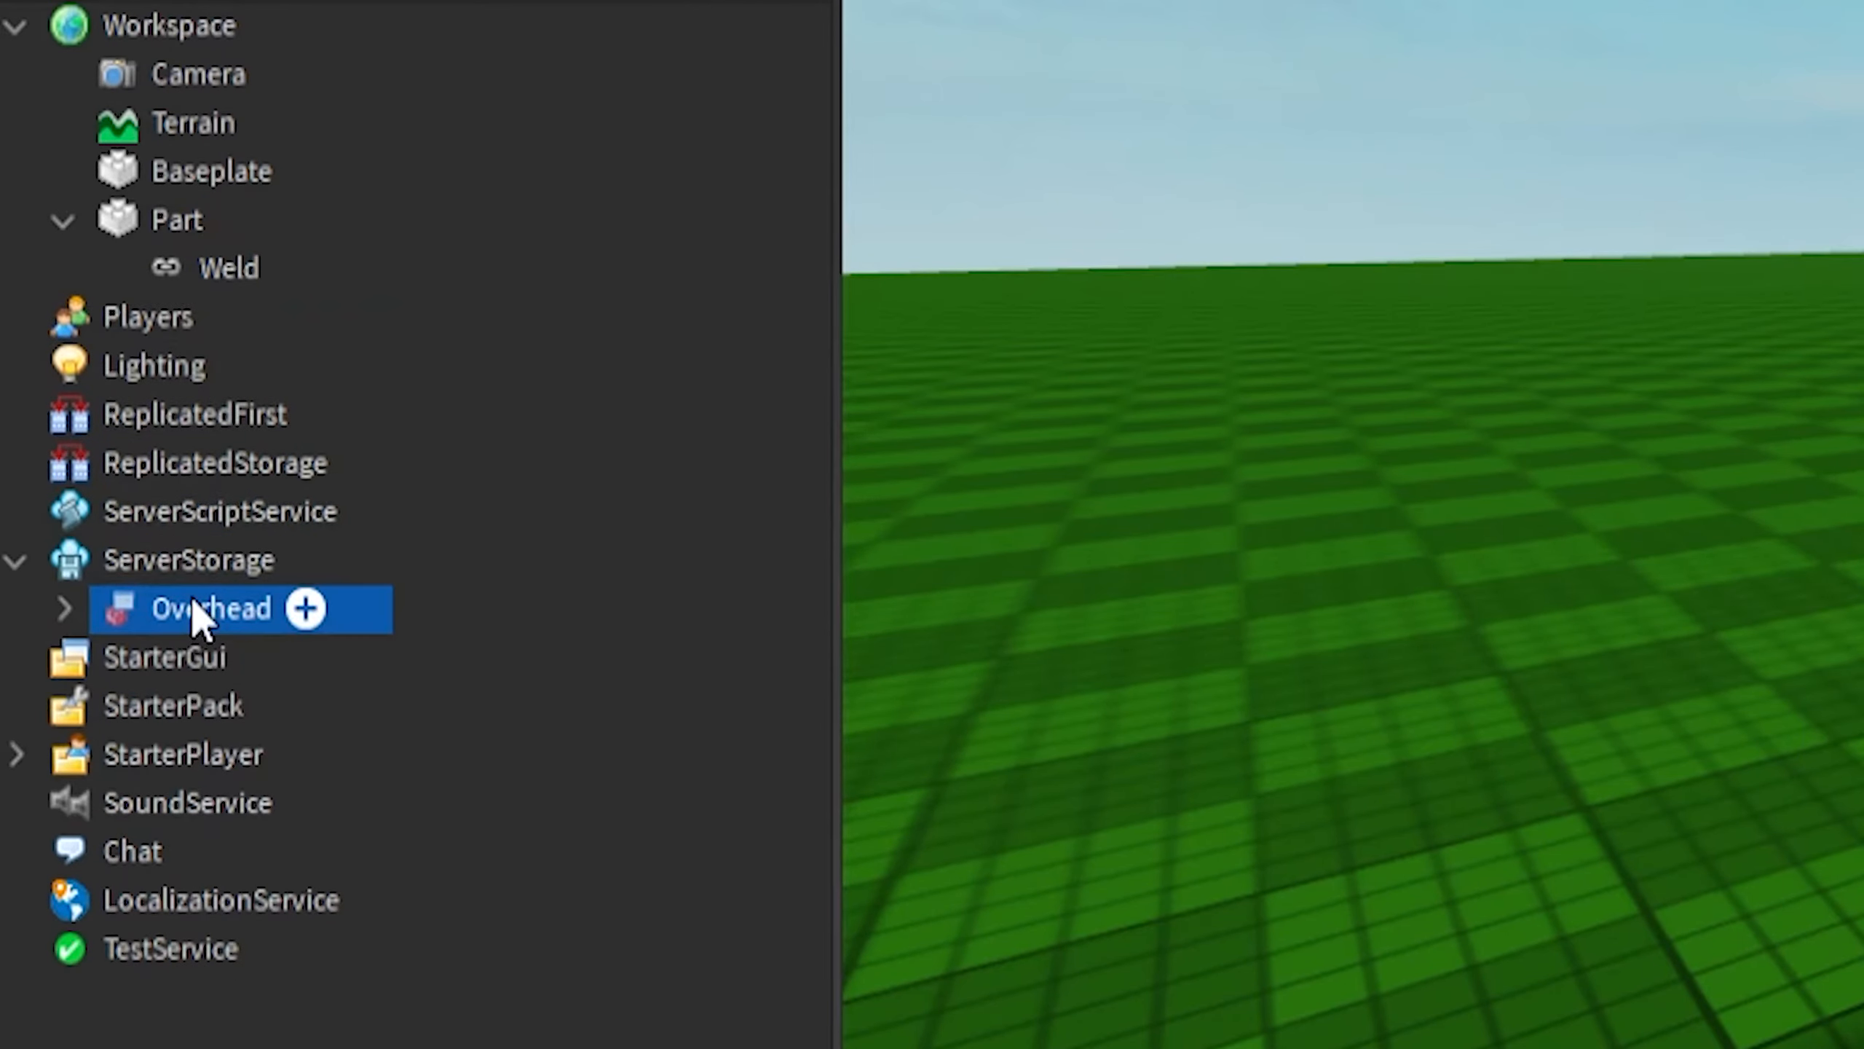